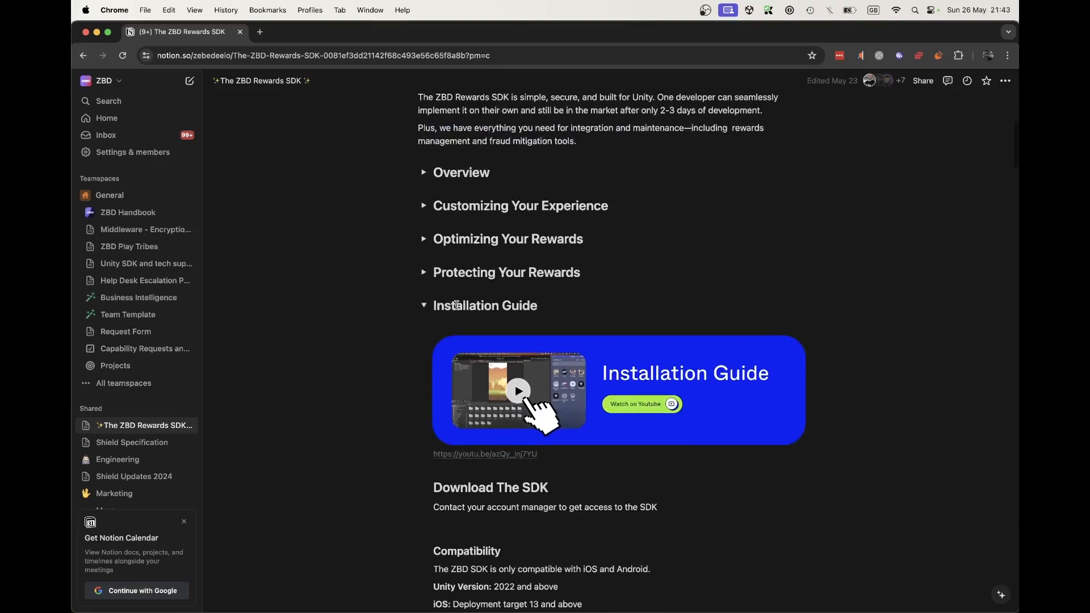
Read through the Installation Guide section of the ZBD Rewards SDK page, including how to download the SDK.
scroll(458, 309, down, 2)
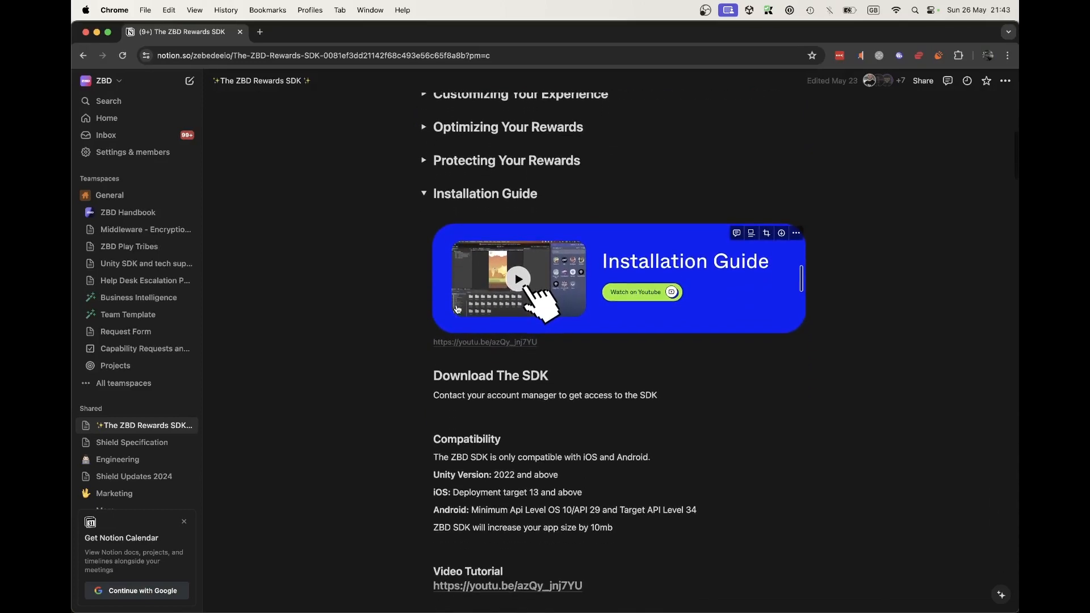
scroll(458, 309, down, 3)
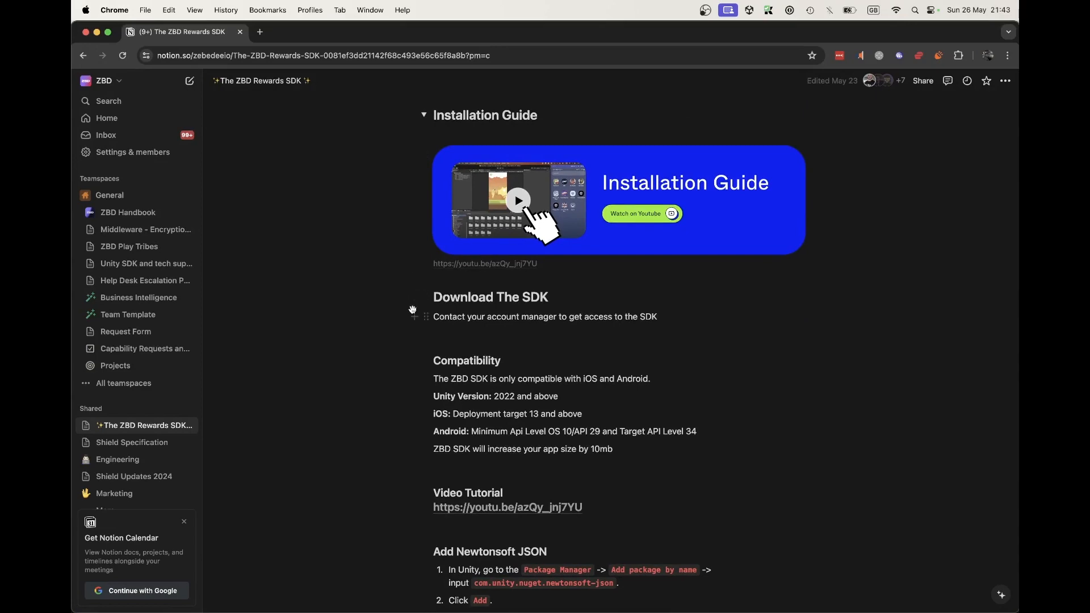
scroll(411, 307, down, 5)
scroll(411, 308, down, 1)
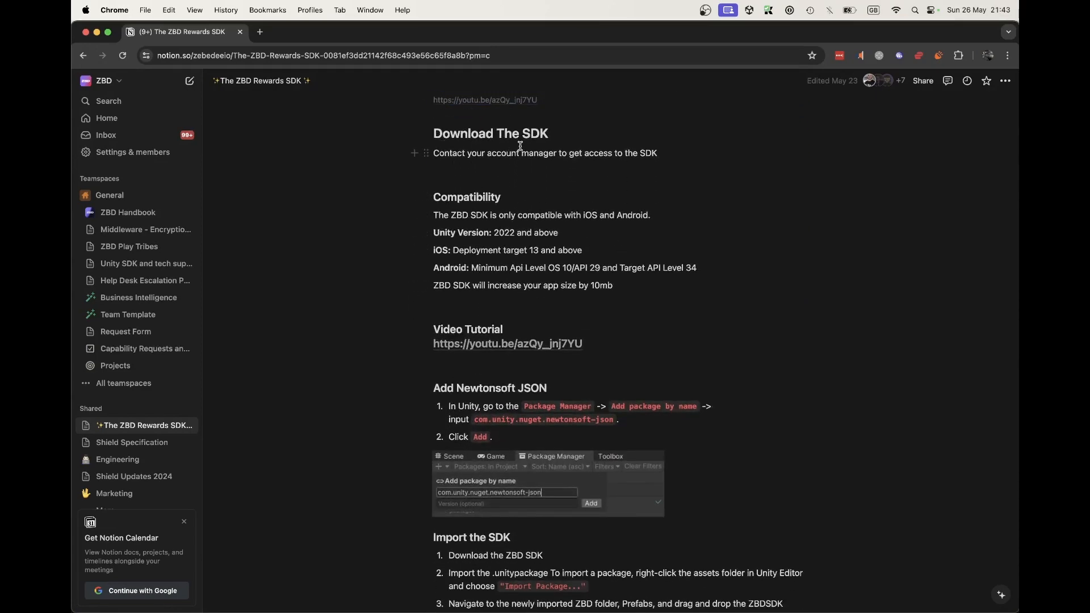
scroll(520, 146, up, 2)
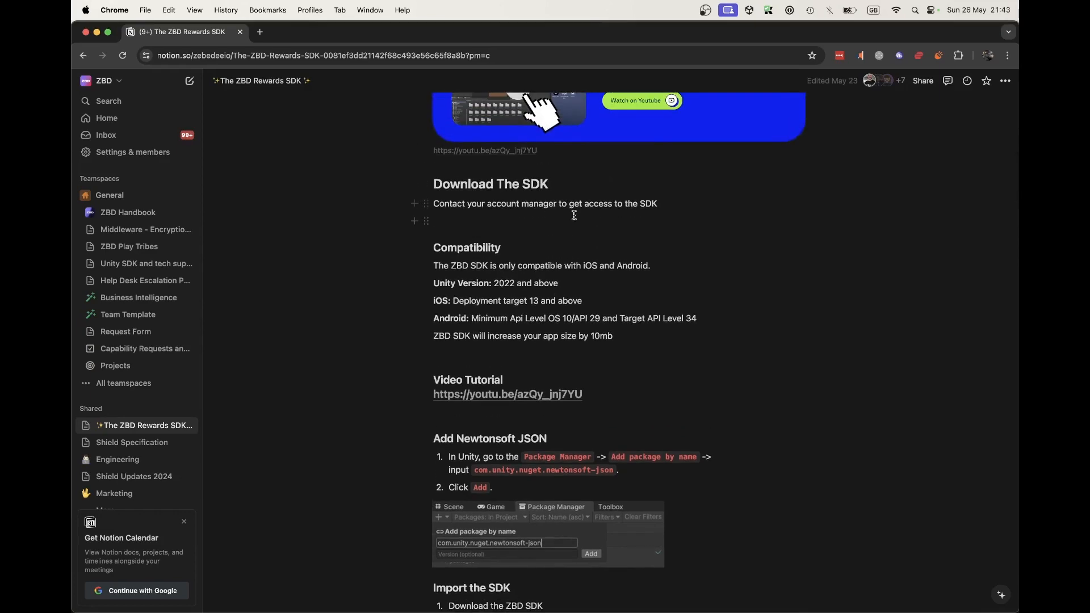
scroll(574, 216, up, 8)
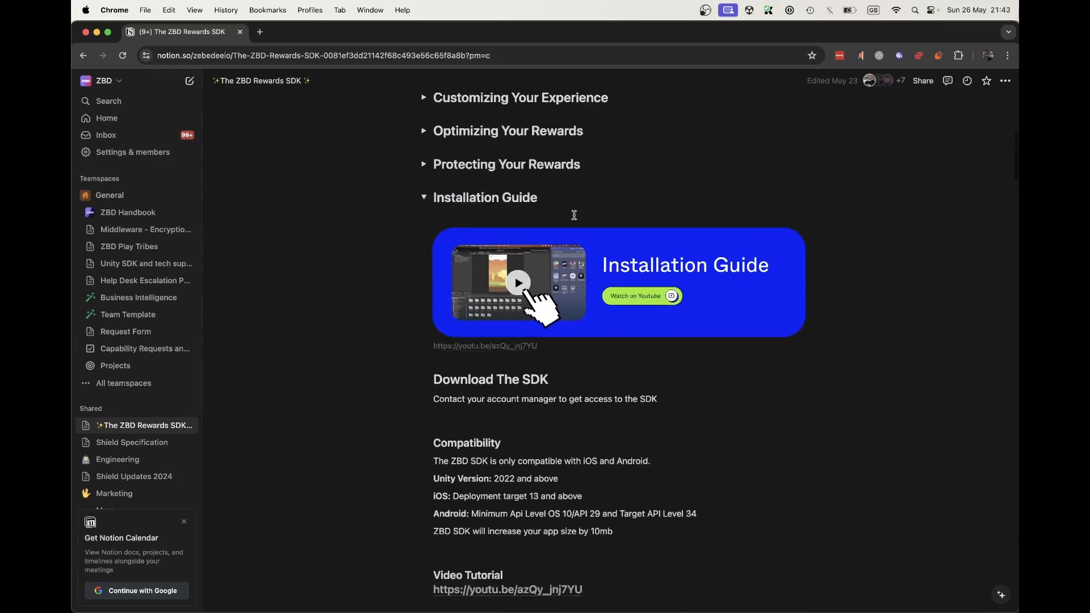
scroll(575, 219, down, 5)
scroll(575, 220, down, 2)
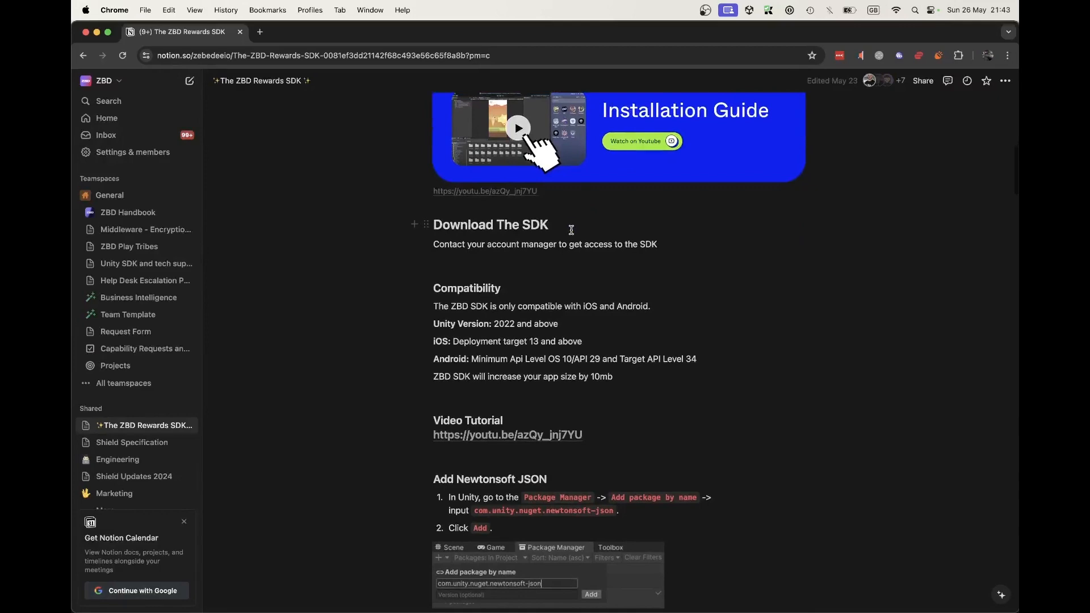
scroll(572, 227, down, 3)
scroll(553, 241, down, 2)
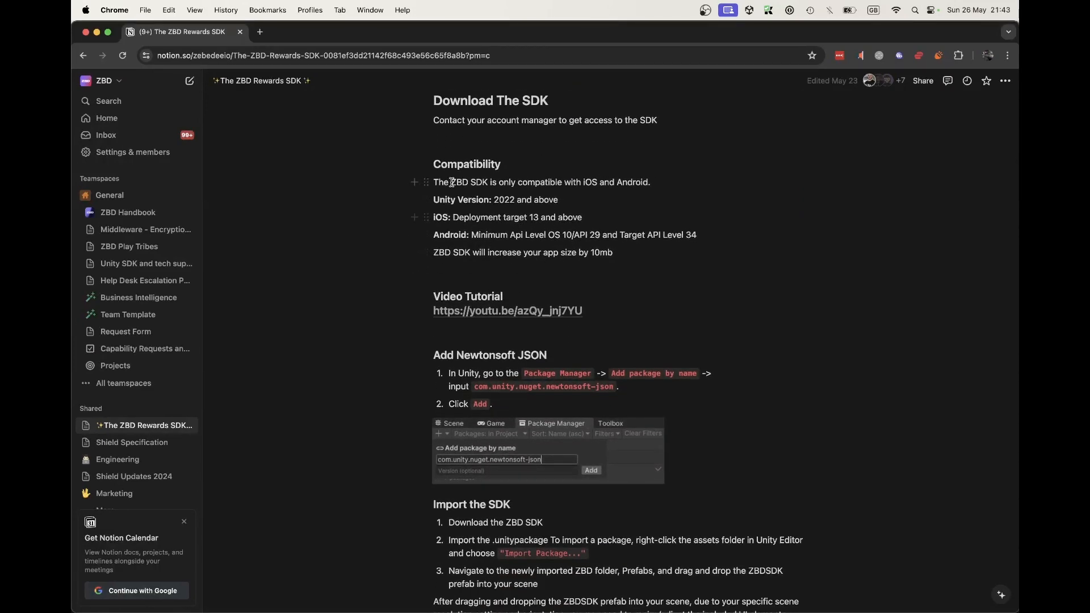
Examine the Compatibility requirements for the Unity version, iOS deployment target, Android API levels and app size.
drag(551, 182, 654, 182)
scroll(654, 182, down, 1)
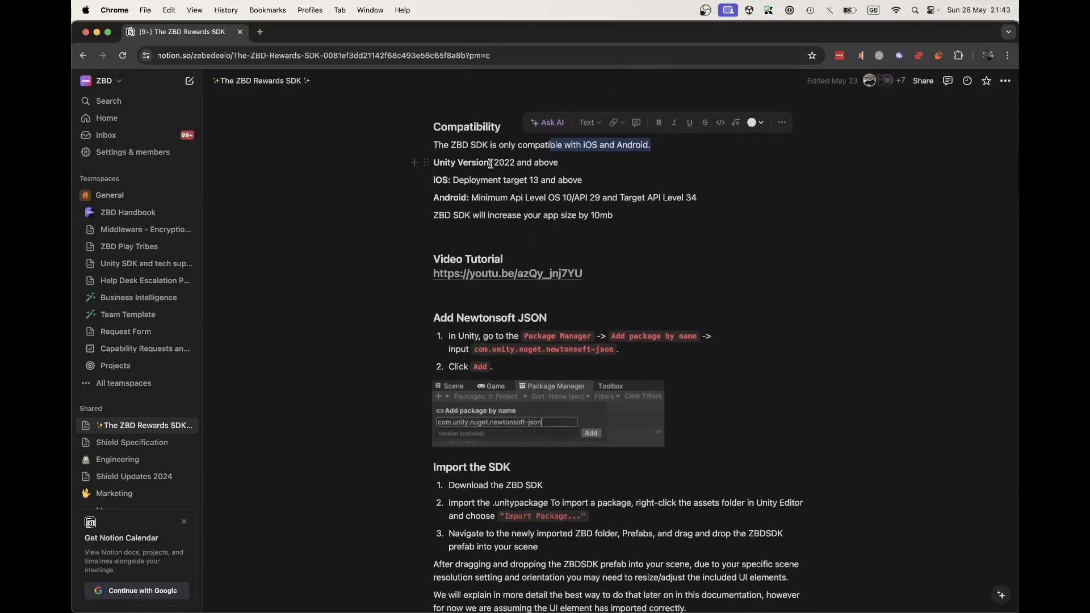
click(491, 164)
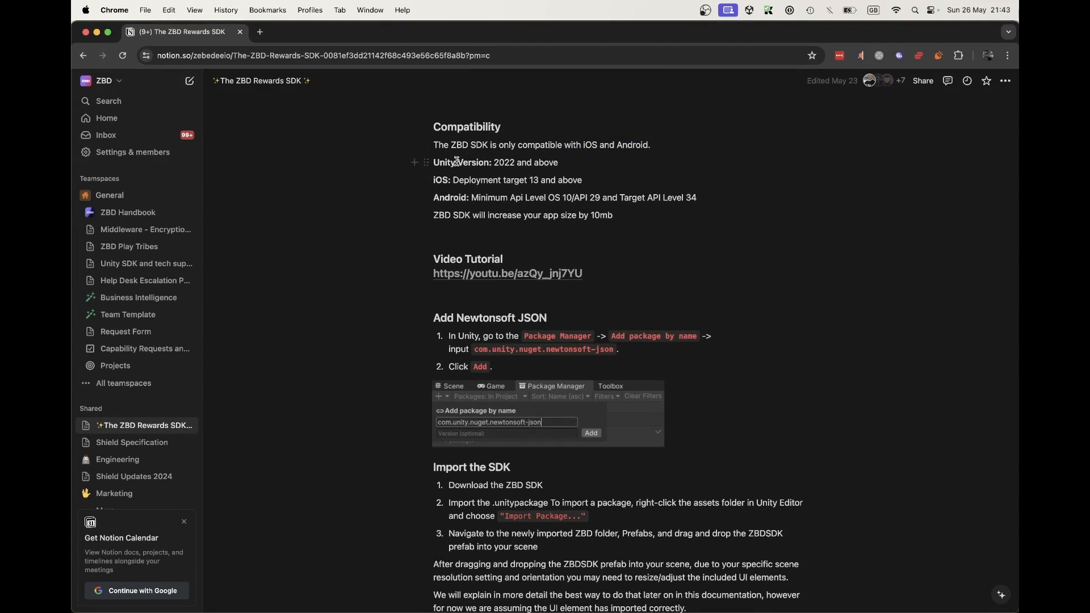
scroll(465, 193, down, 2)
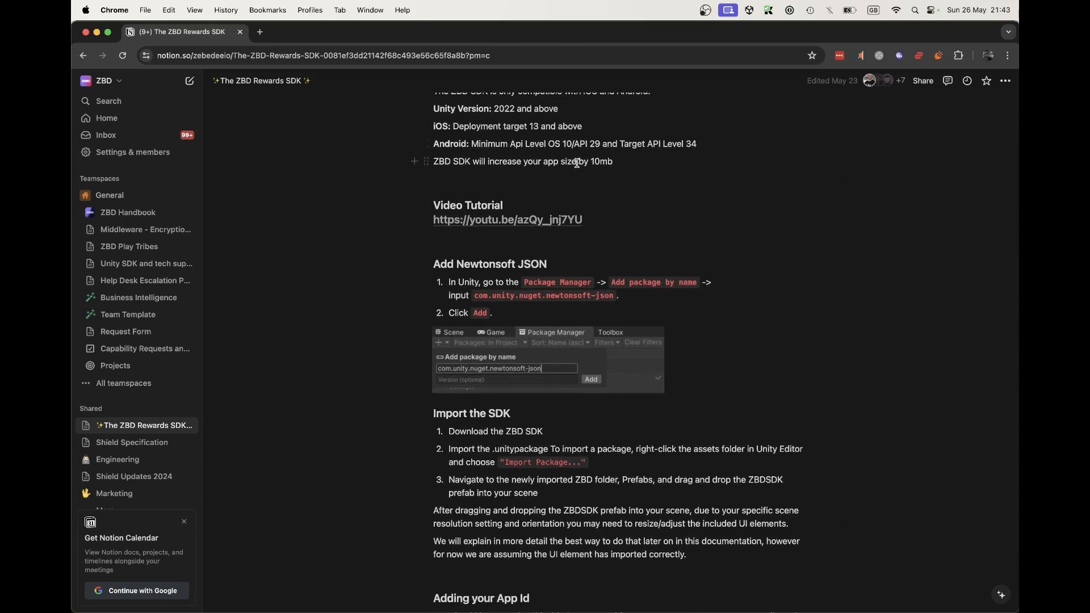
drag(501, 144, 533, 143)
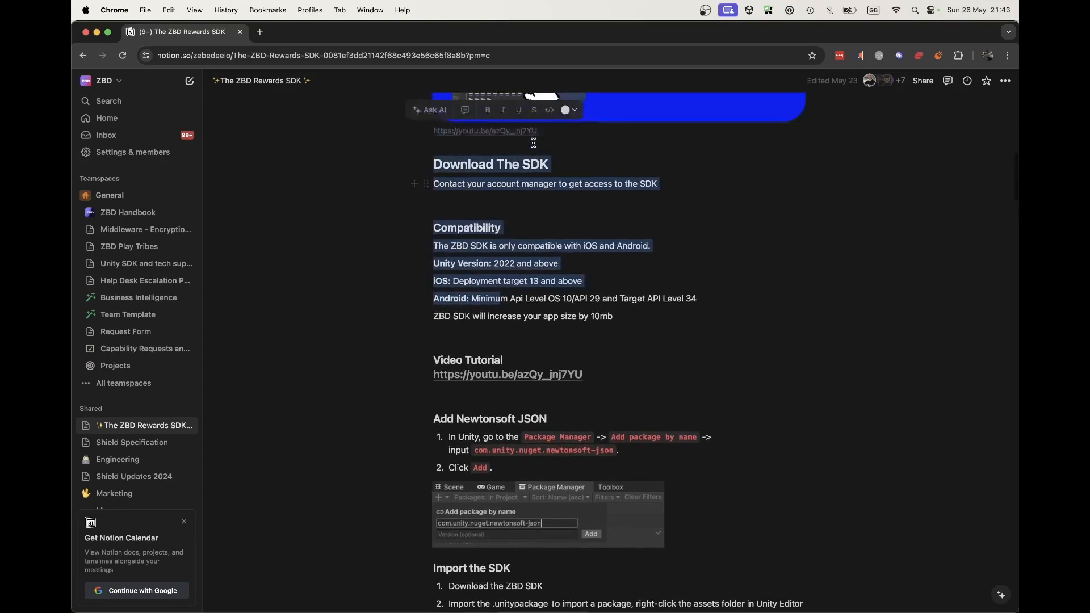
scroll(533, 143, down, 2)
click(578, 266)
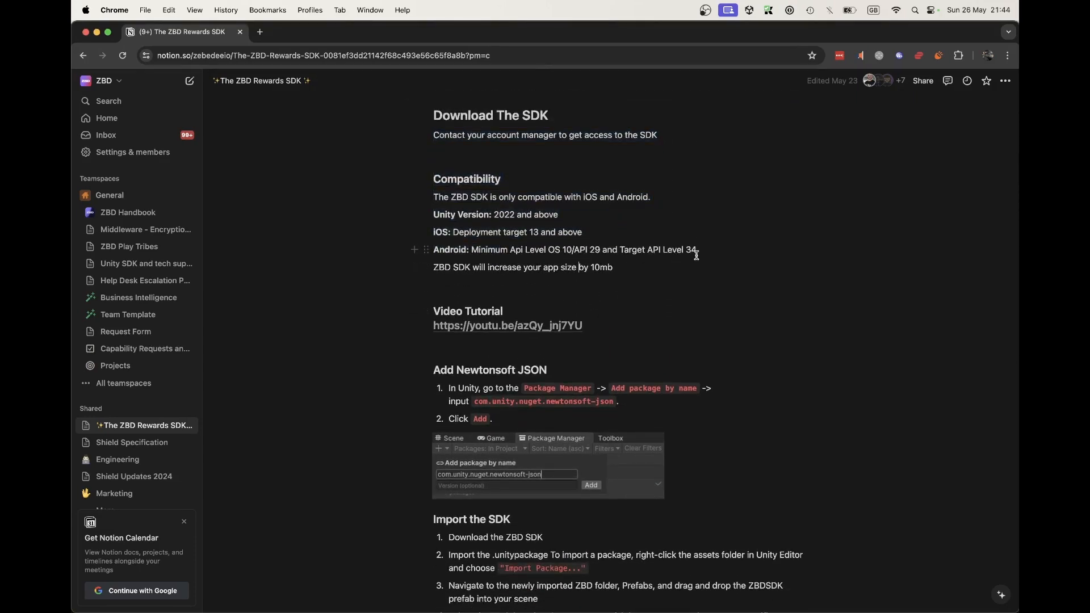
scroll(702, 255, down, 1)
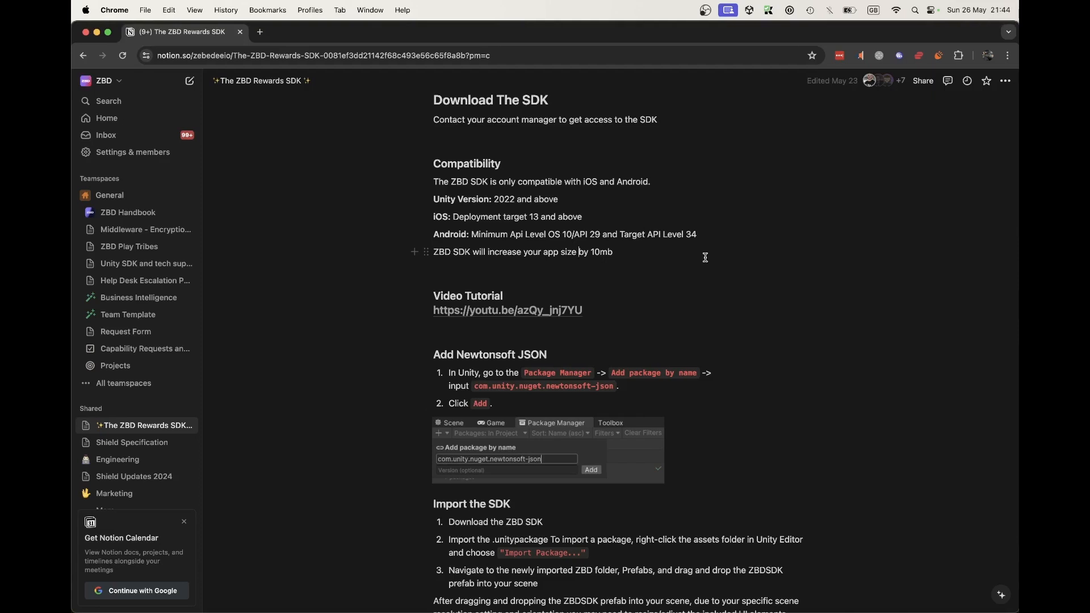
Switch to Unity Hub and create a 3D (Built-In Render Pipeline) project named sdkdemonew.
mouse_move(307, 610)
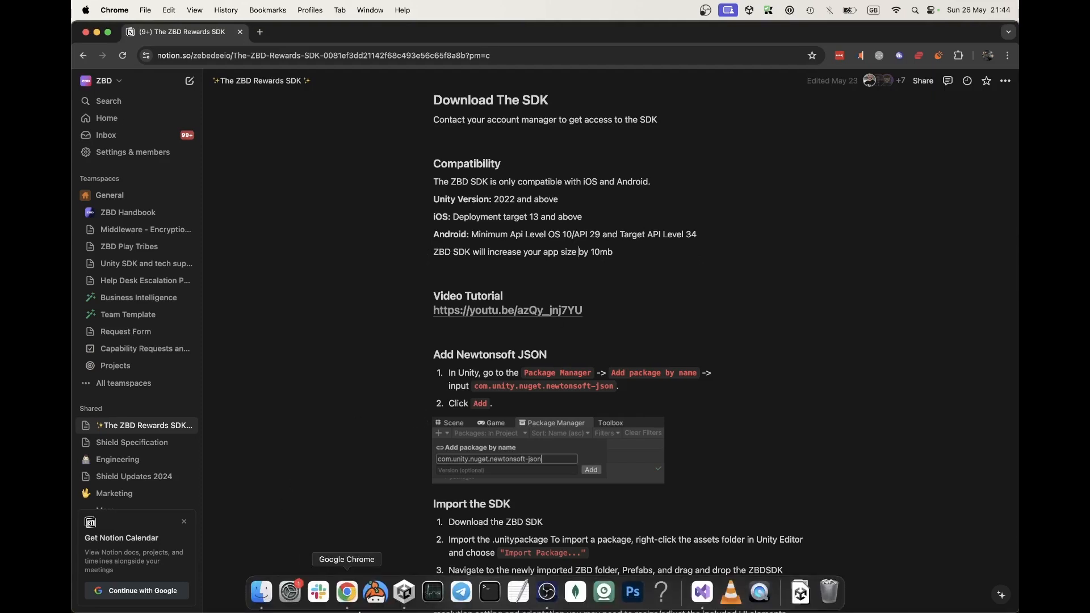
click(409, 606)
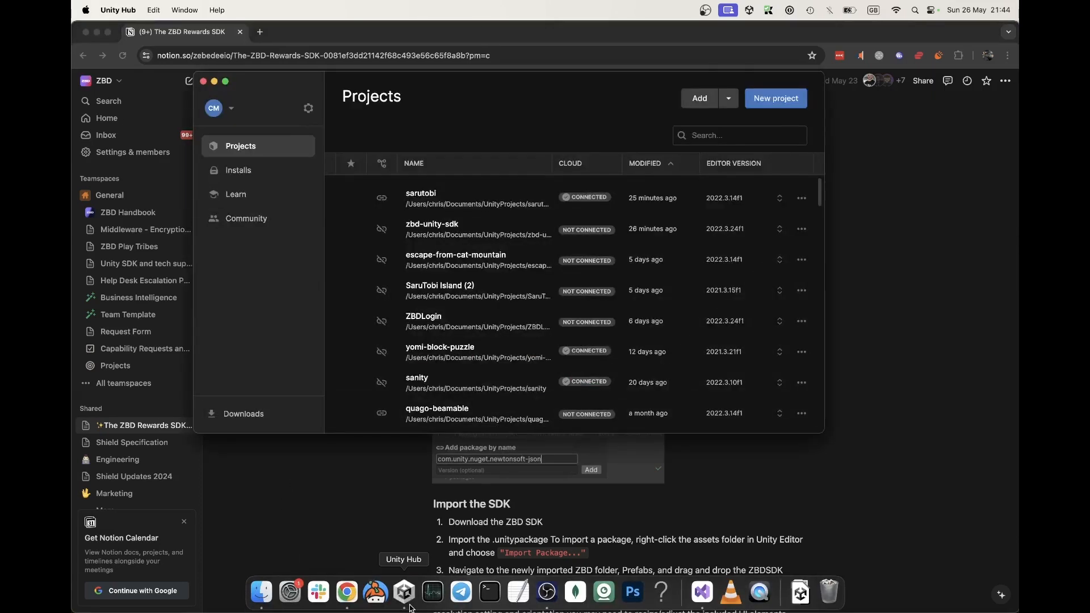
click(782, 106)
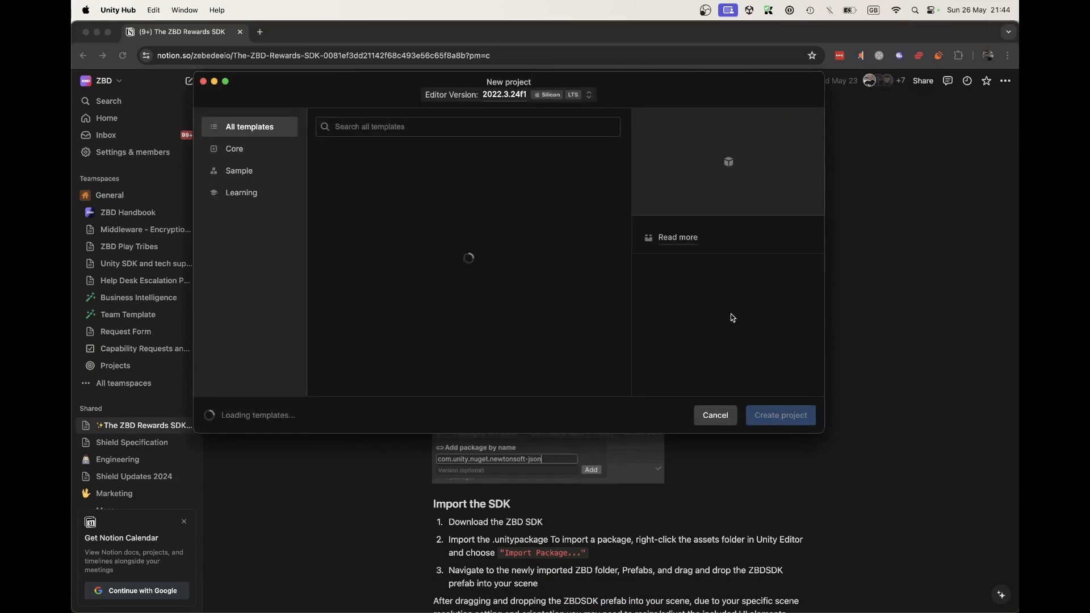
drag(705, 332, 630, 320)
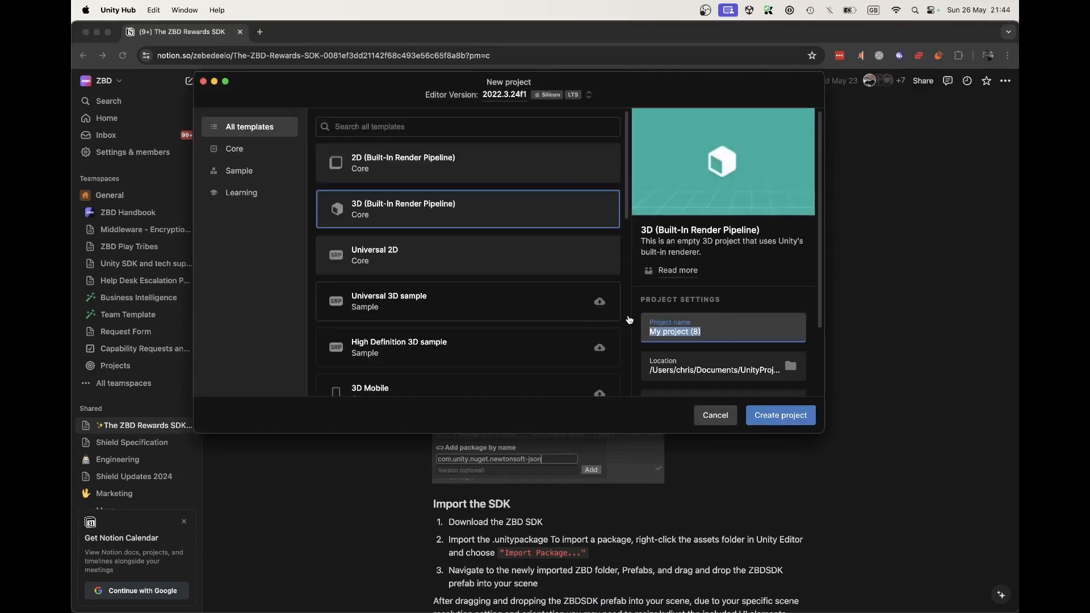
text(sdkde)
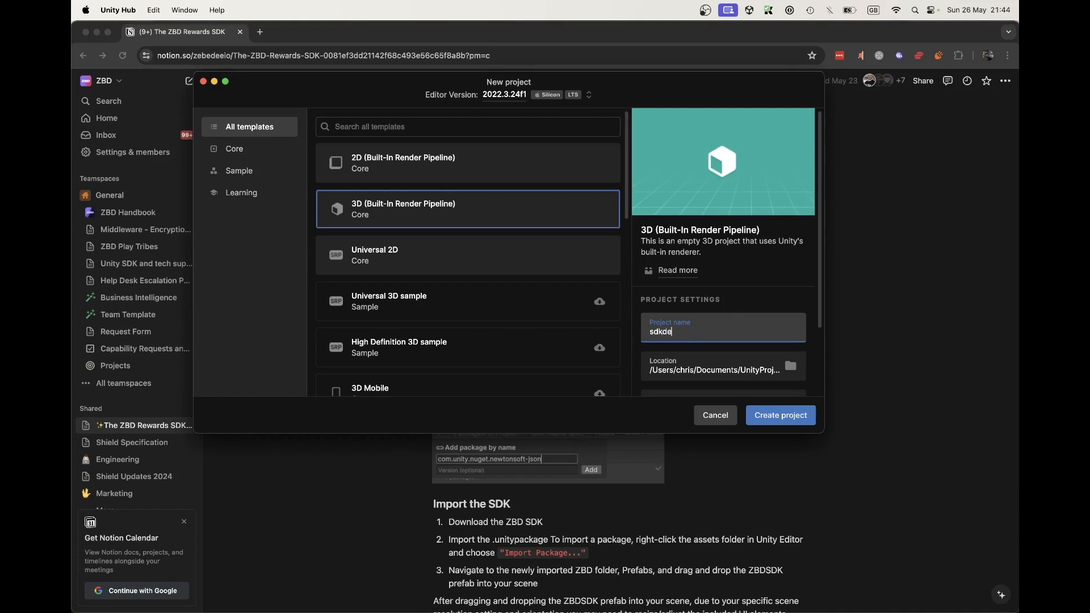
text(monw)
click(693, 331)
key(BackSpace)
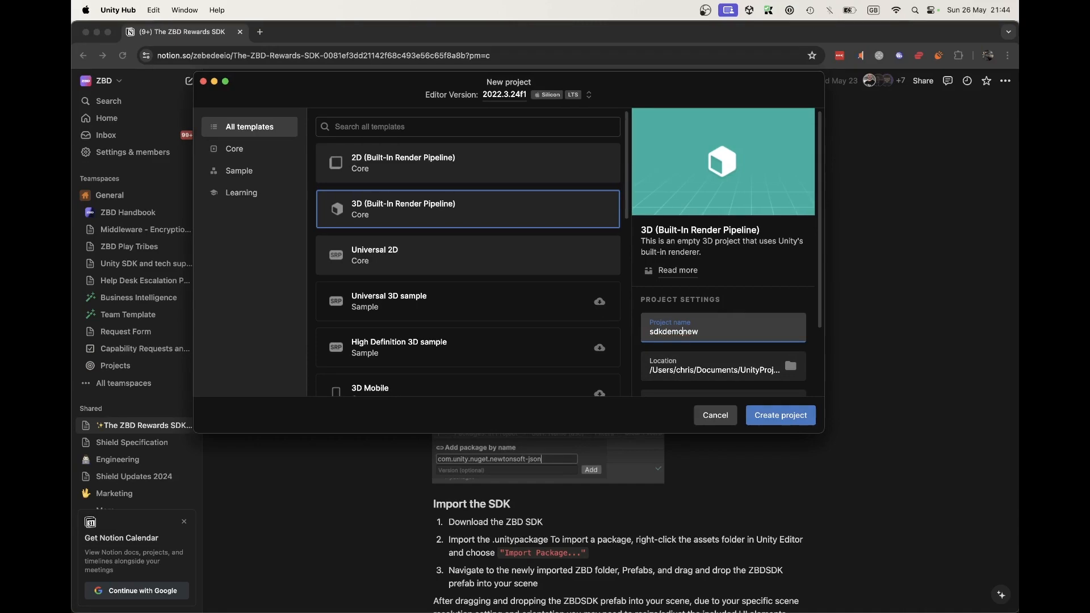
click(786, 419)
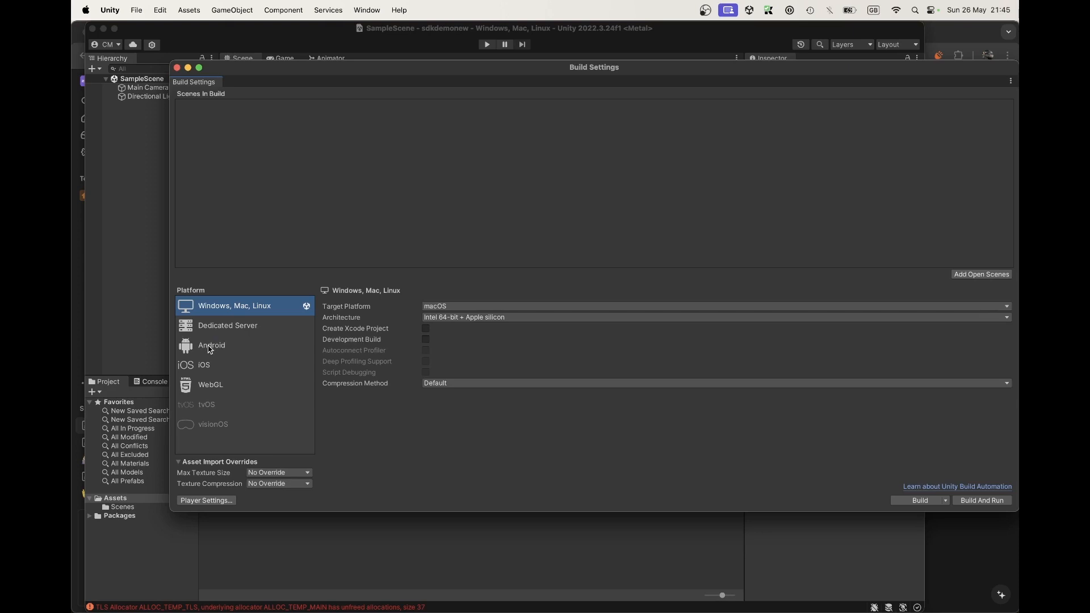
Switch the project's build platform to Android.
click(210, 347)
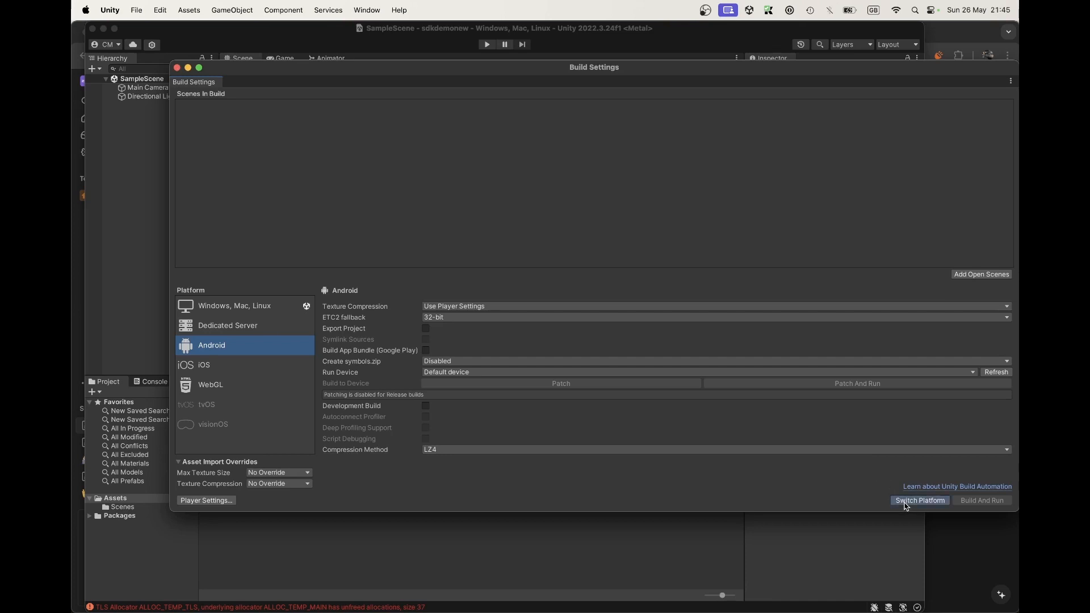
click(907, 504)
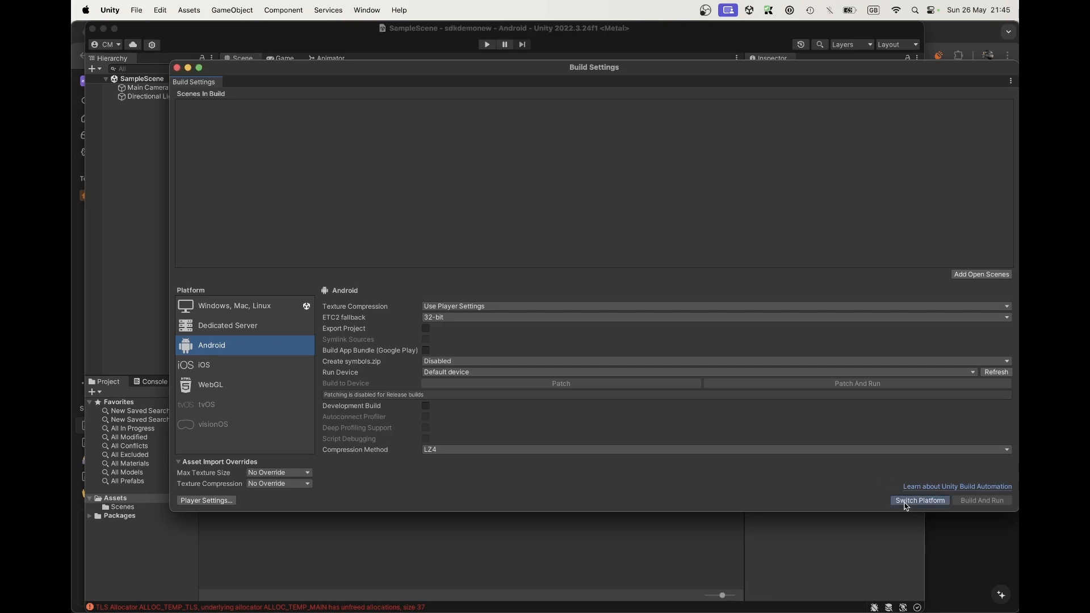
Set the Minimum API Level in the Android player settings to Android 10.0 (API level 29).
click(206, 501)
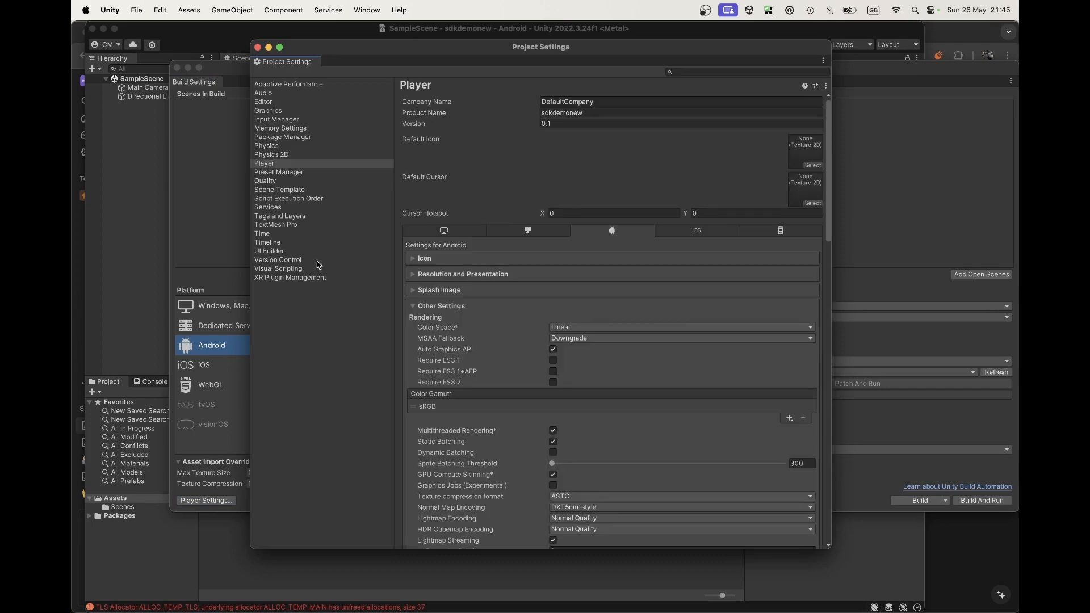
scroll(454, 343, down, 20)
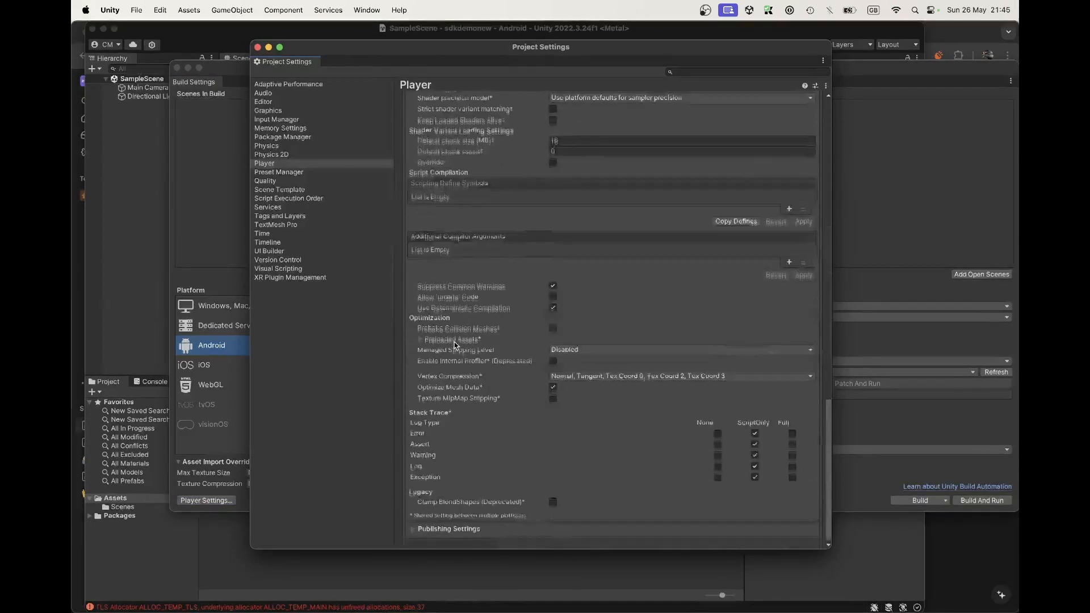
scroll(455, 344, up, 15)
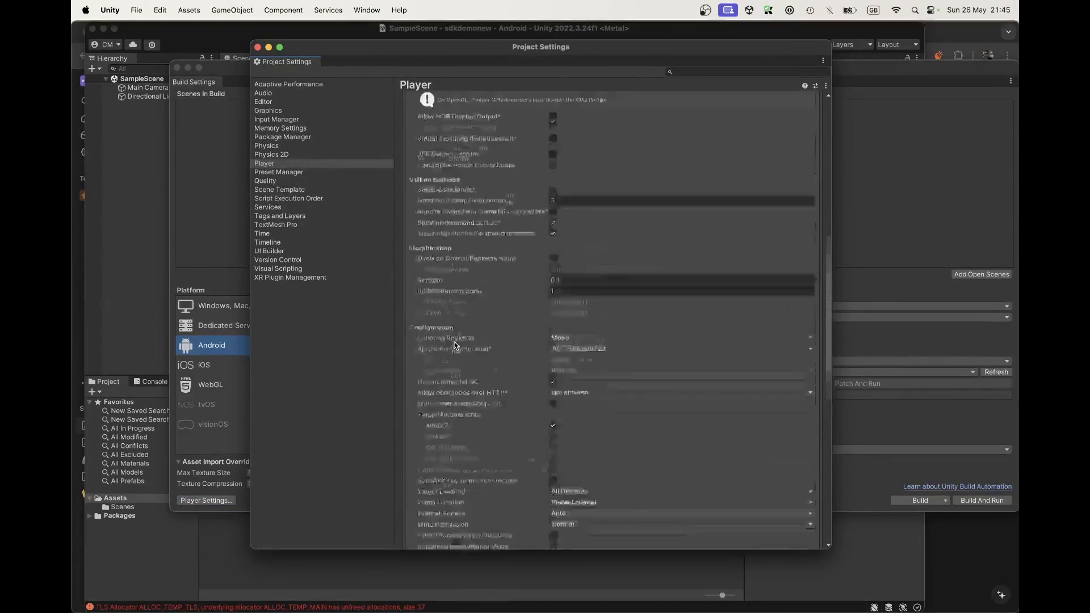
scroll(454, 344, up, 10)
scroll(462, 365, down, 20)
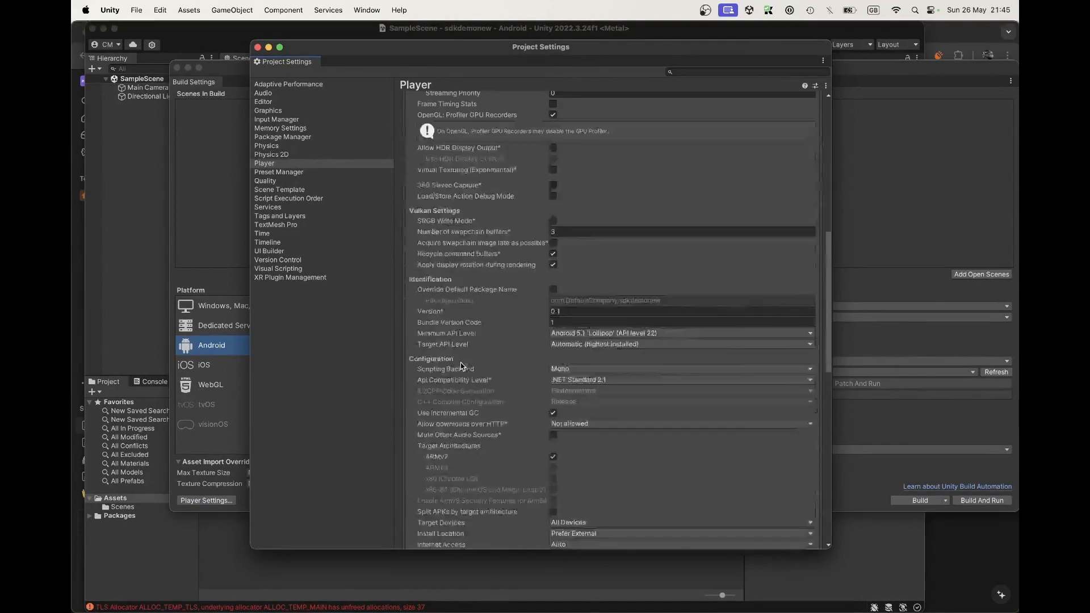
click(579, 295)
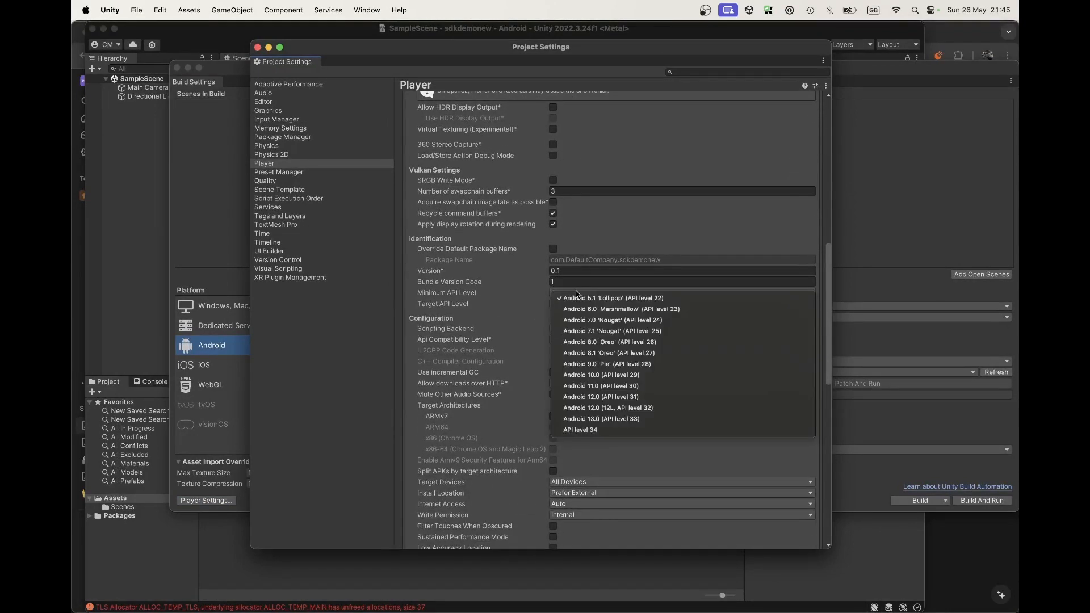
click(619, 375)
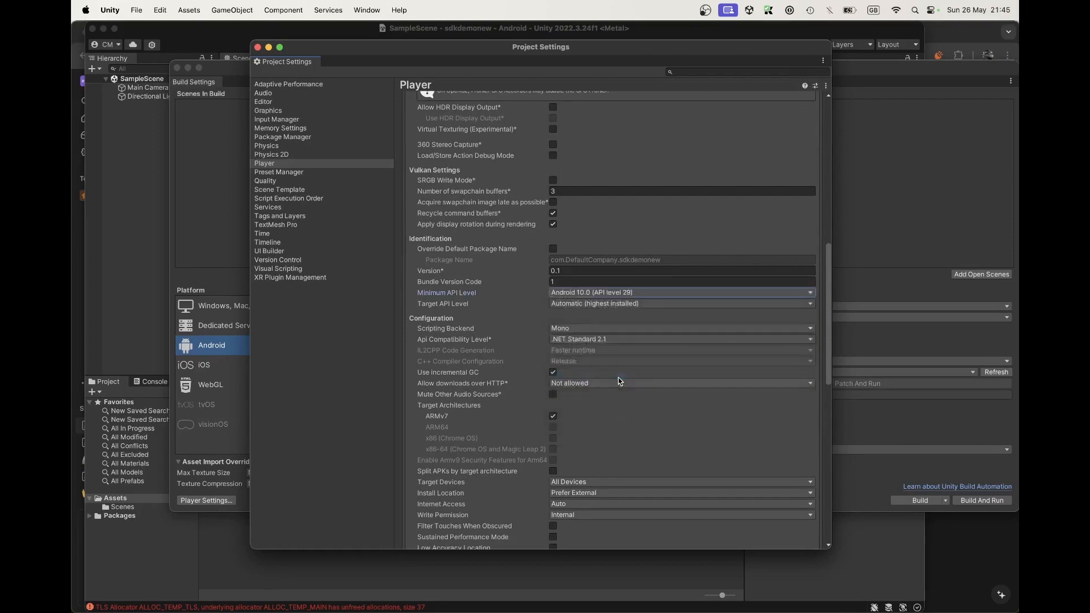
click(619, 293)
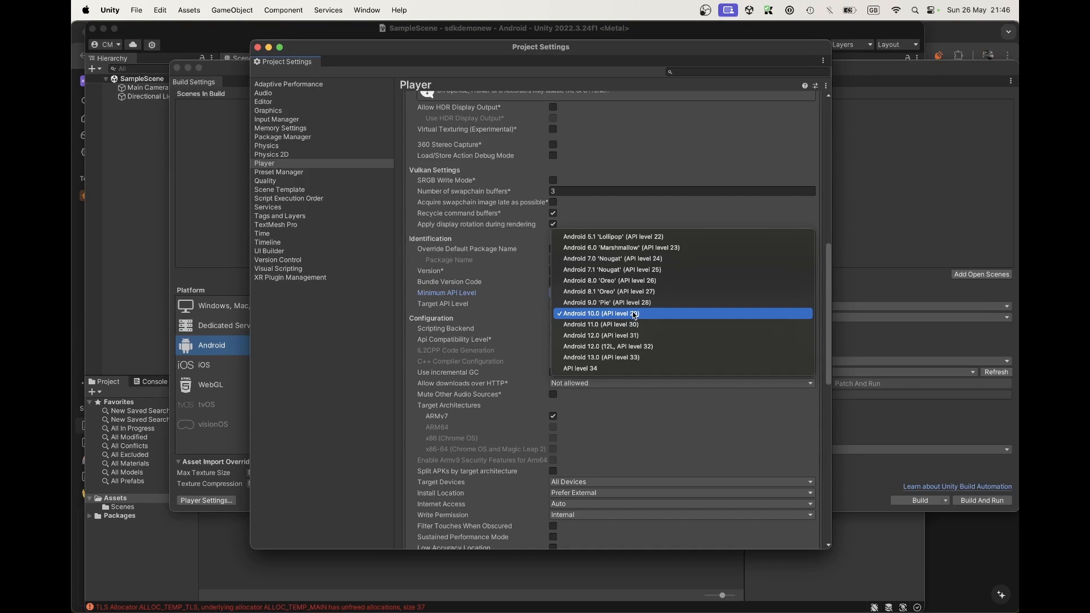
click(634, 316)
Set the Android Target API Level to API level 34 and close the project and build settings.
click(608, 305)
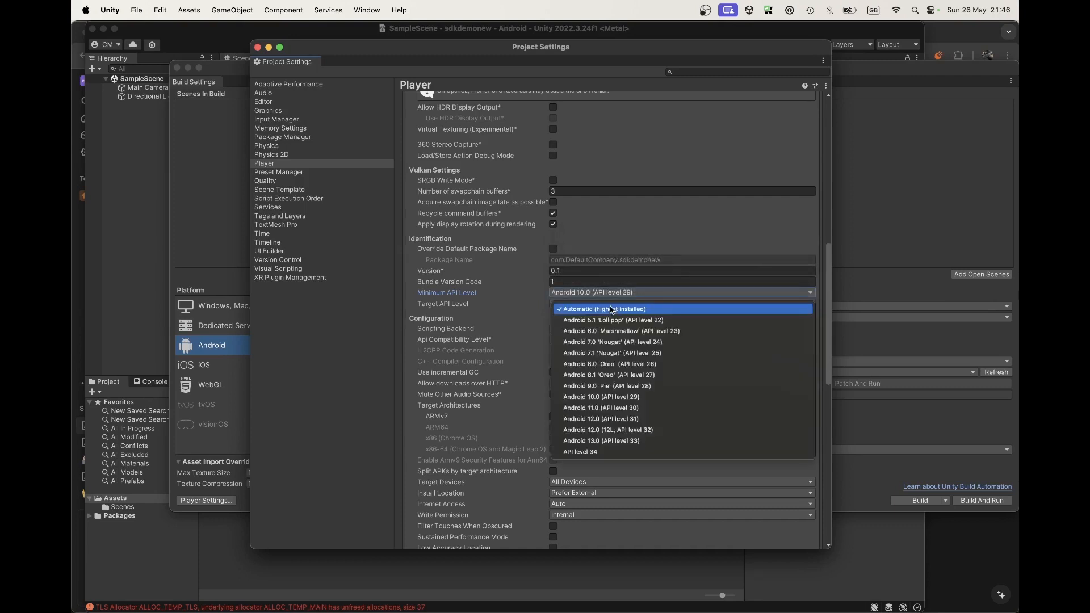
click(601, 453)
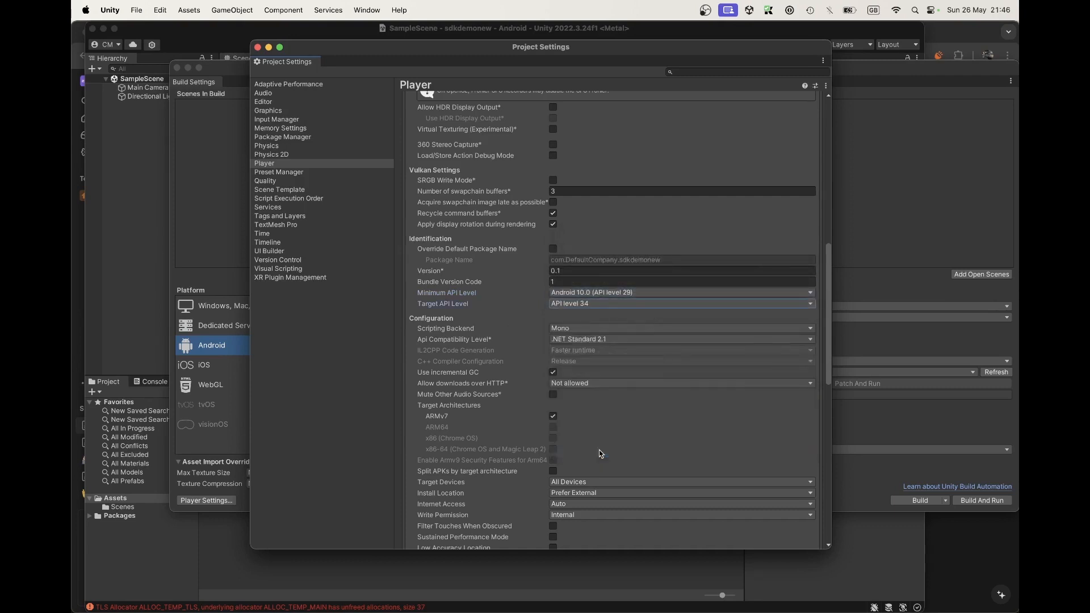
scroll(483, 216, down, 2)
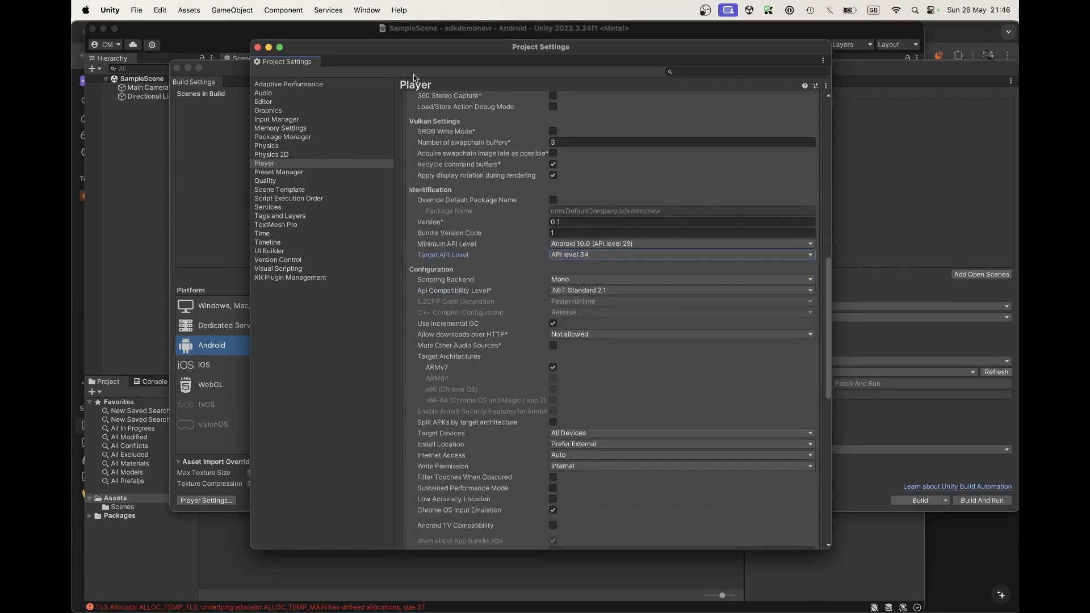
click(257, 47)
click(176, 68)
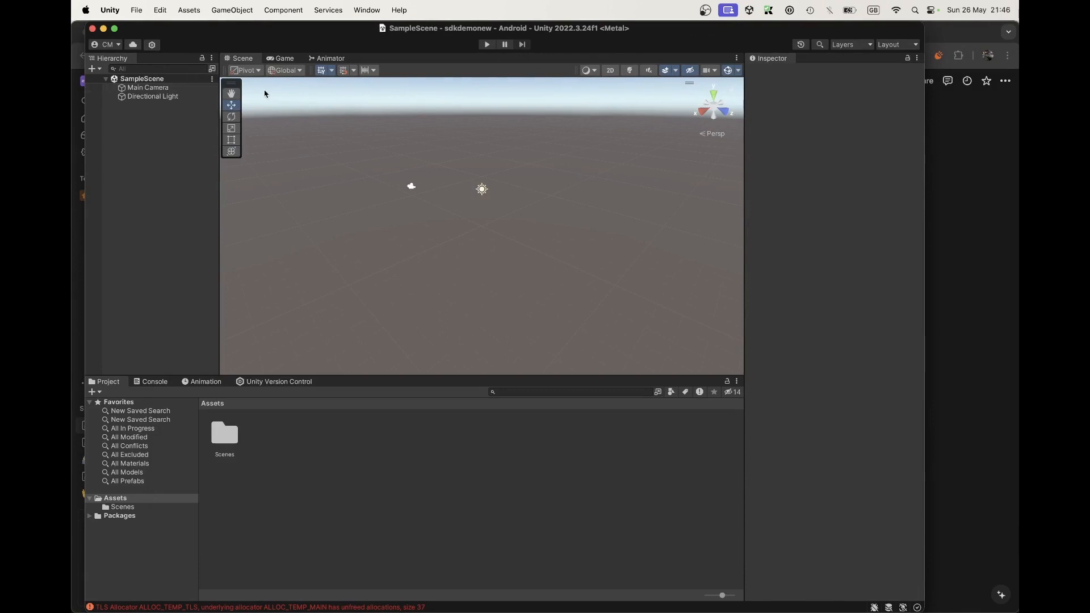
Switch back to the SDK guide in Chrome and read the Add Newtonsoft JSON instructions.
click(278, 58)
drag(263, 35, 331, 34)
click(126, 33)
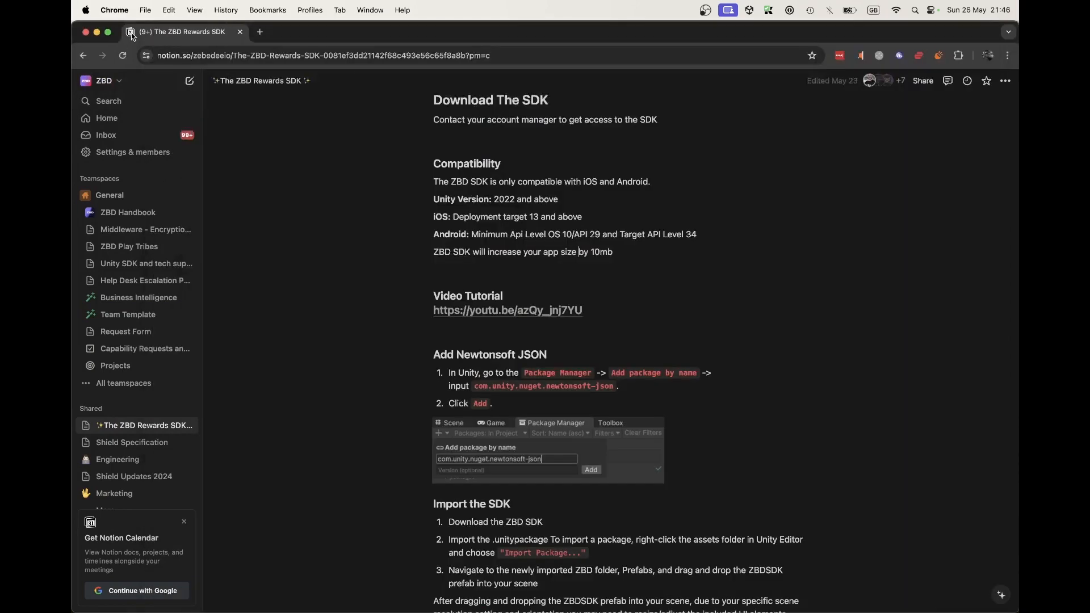
scroll(492, 304, down, 5)
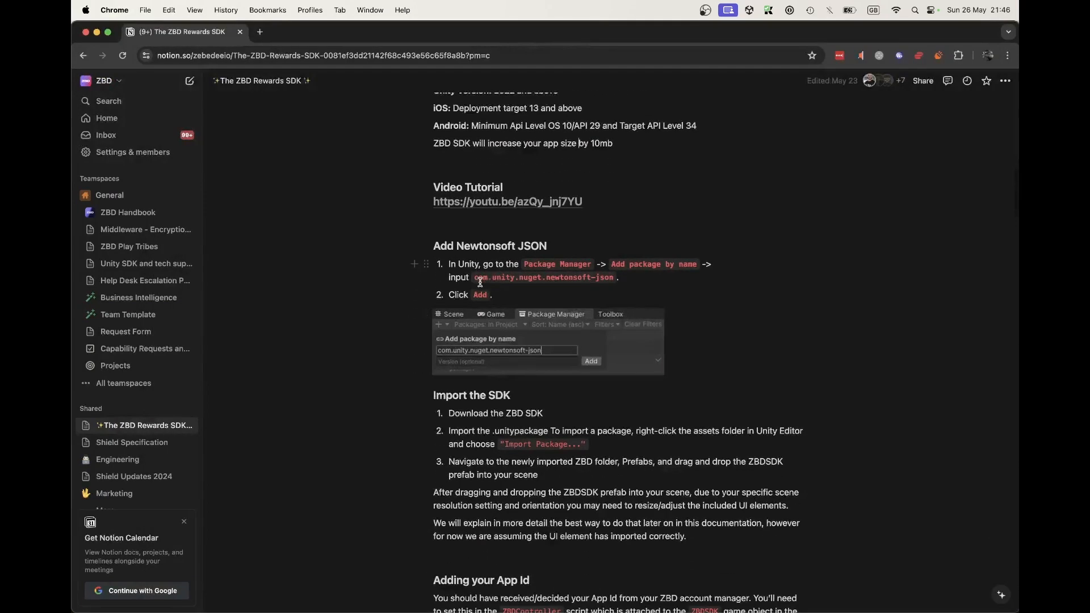
Copy the package name com.unity.nuget.newtonsoft-json from the guide's Add Newtonsoft JSON section.
scroll(481, 282, down, 1)
drag(476, 260, 617, 262)
key(super+c)
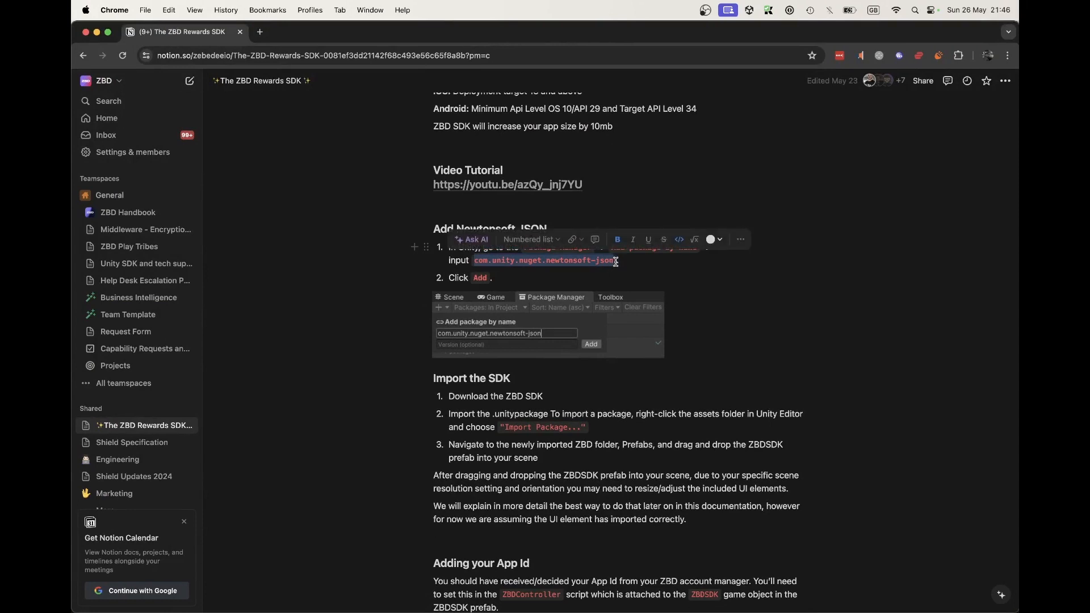
key(super+a)
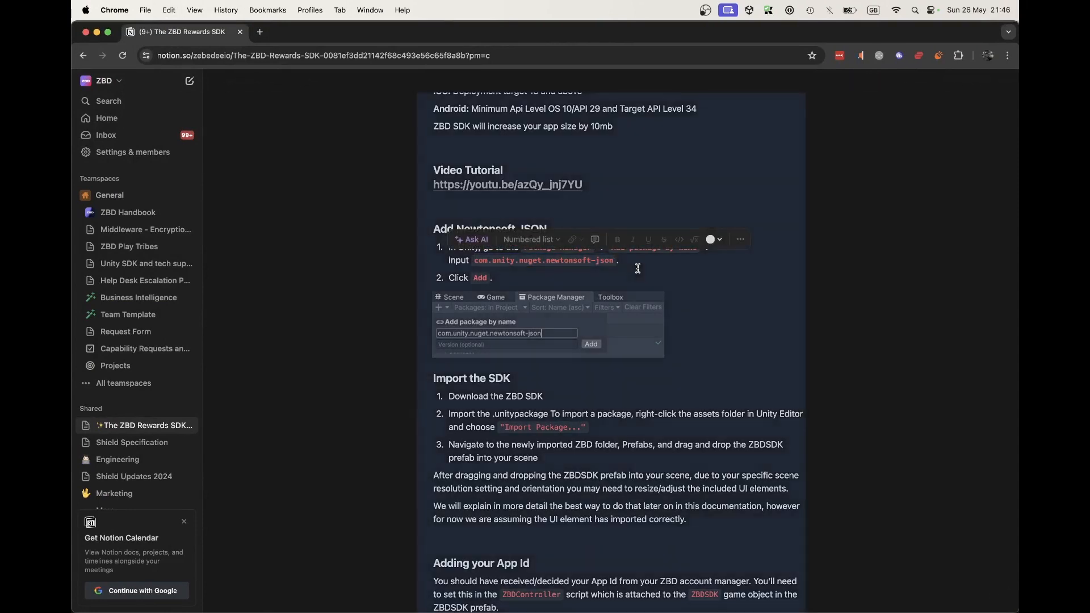
mouse_move(880, 607)
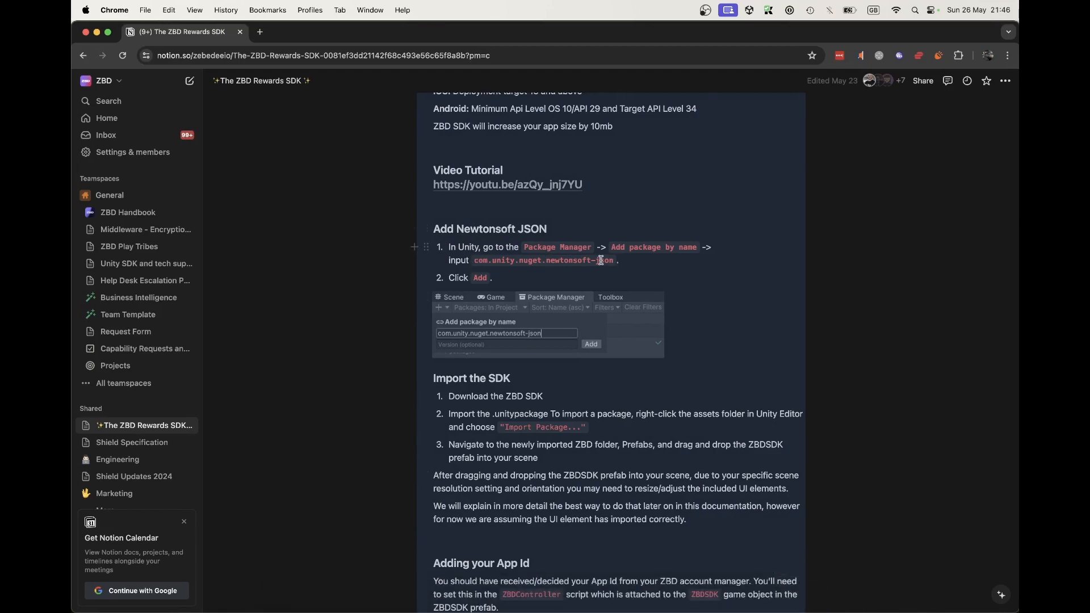
drag(600, 260, 592, 261)
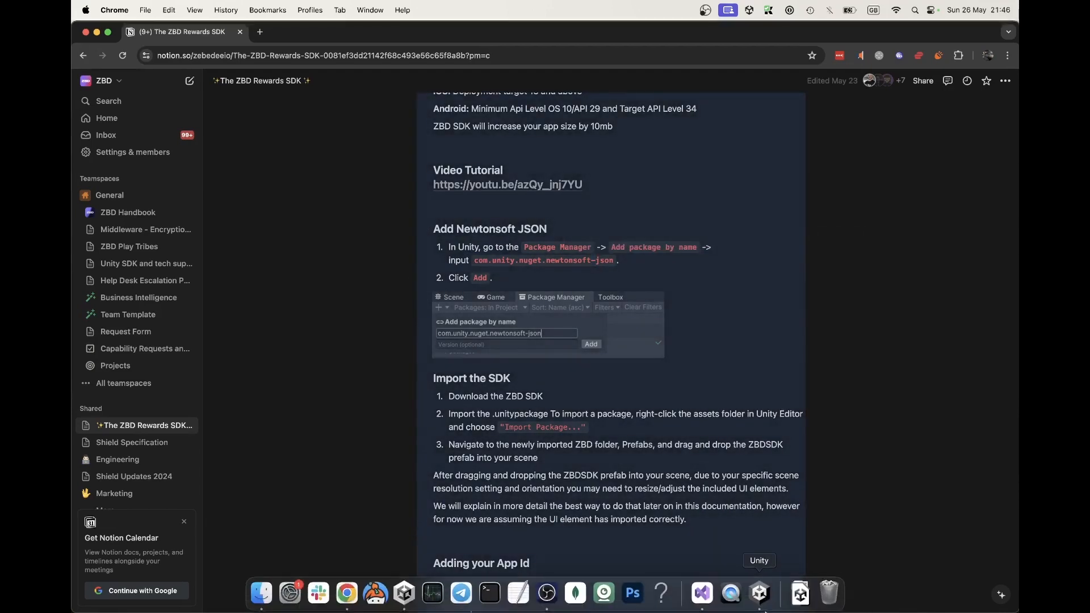
Switch to Unity and add the package com.unity.nuget.newtonsoft-json by name in the Package Manager, closing it when the package is added.
click(757, 596)
click(367, 10)
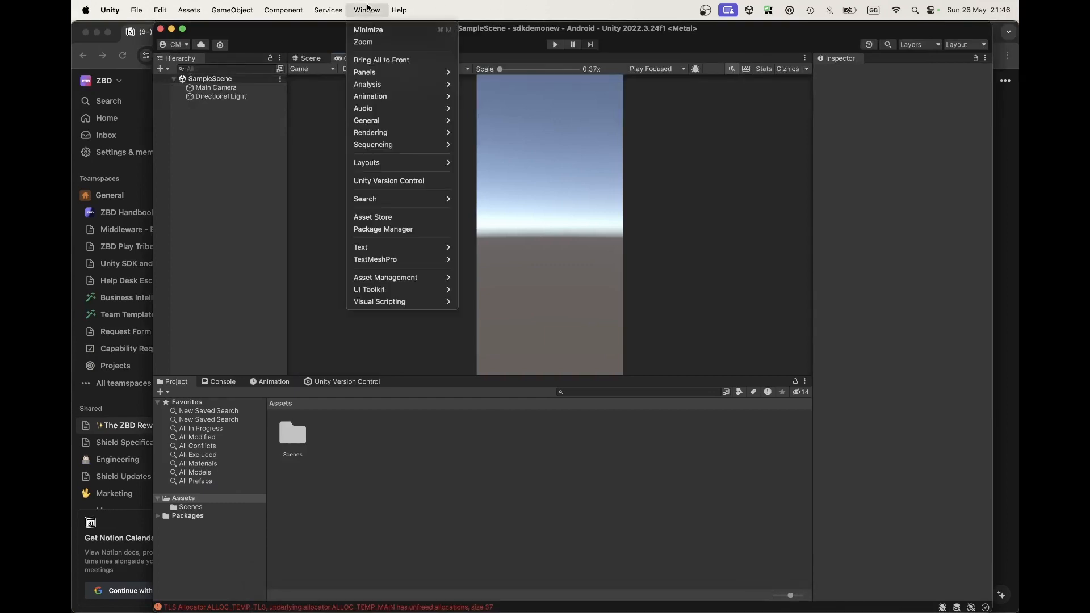
click(400, 229)
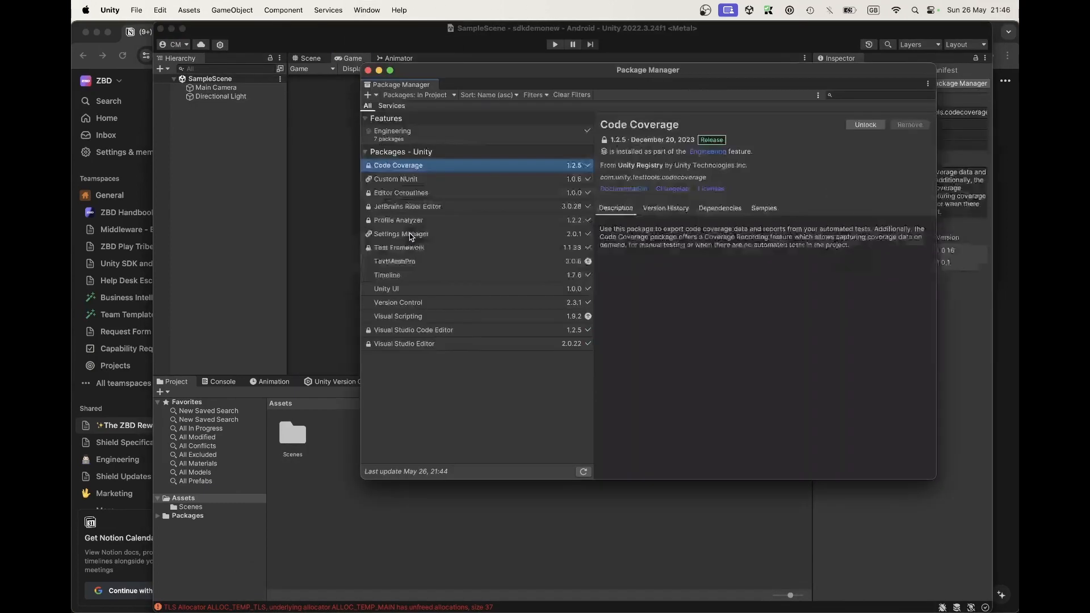
click(369, 94)
click(401, 144)
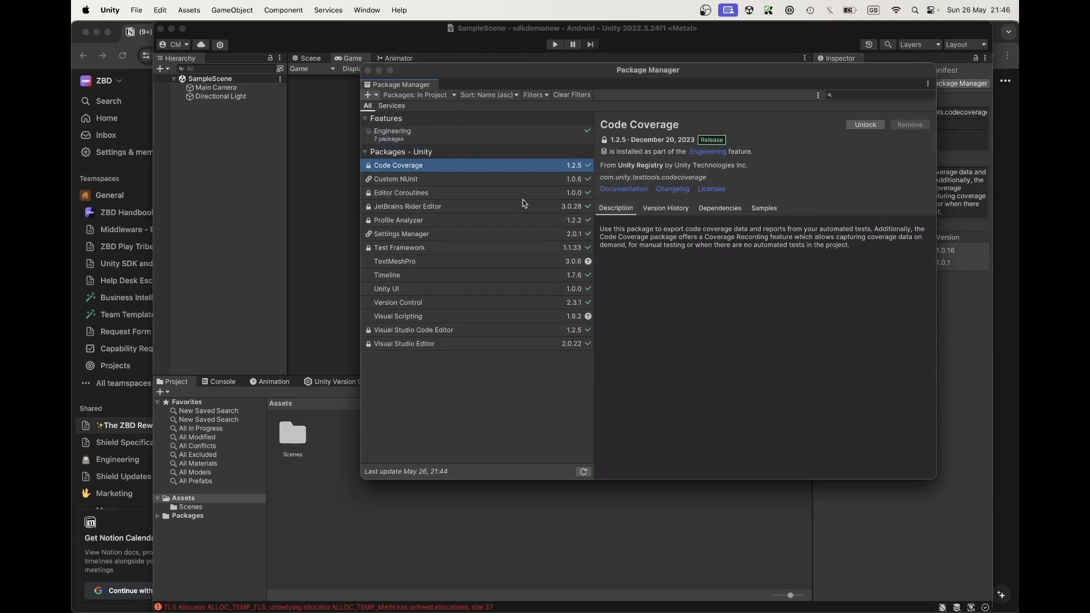
key(super+v)
click(521, 132)
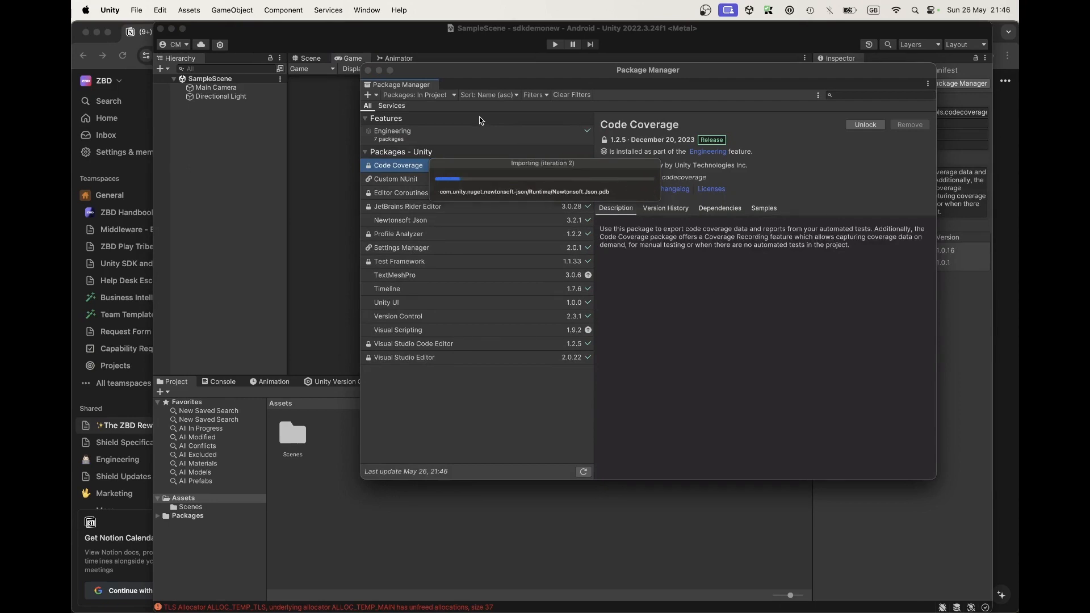
click(368, 71)
Switch back to the SDK guide in Chrome and read the Import the SDK instructions.
key(super+Tab)
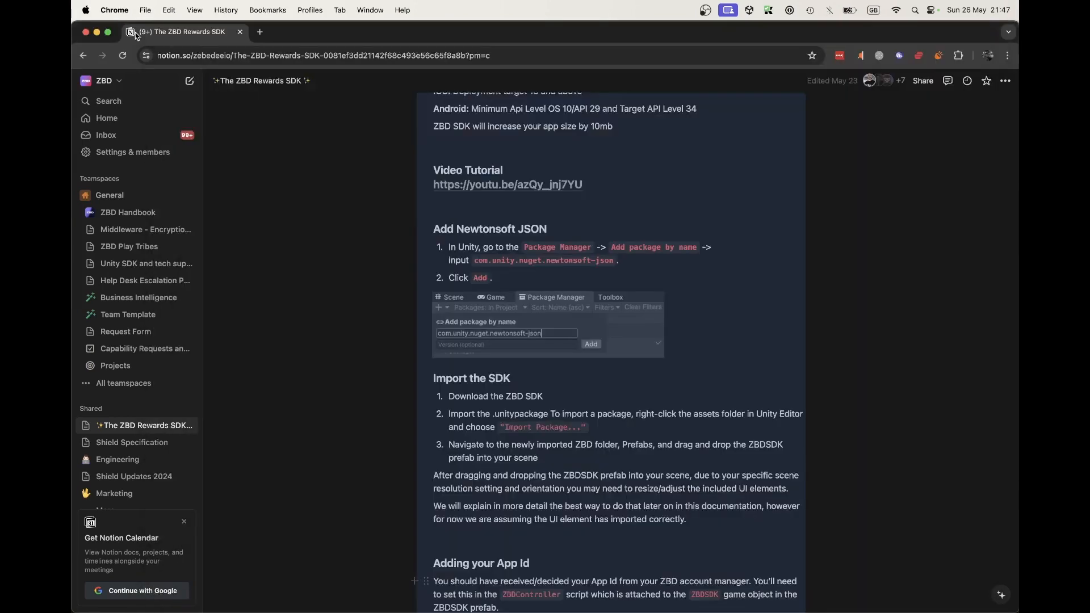
scroll(382, 281, down, 2)
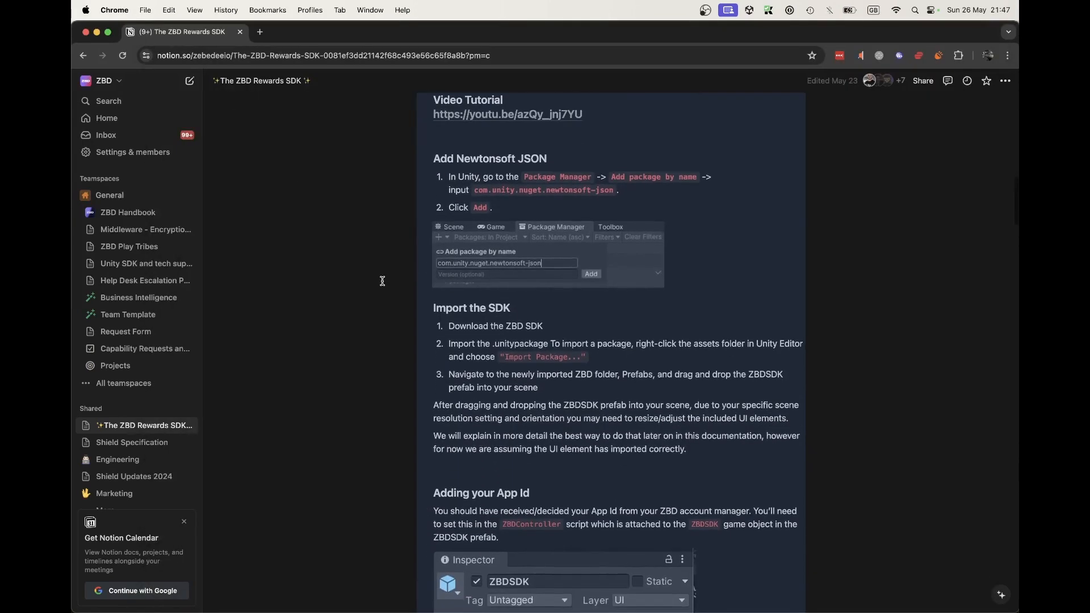
click(400, 325)
scroll(400, 326, down, 2)
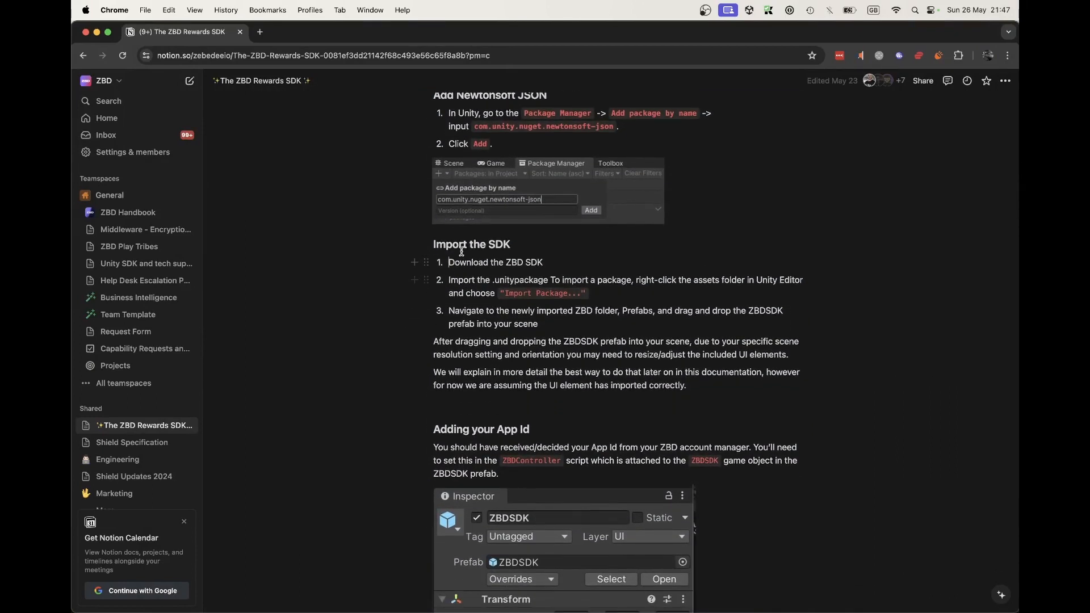
Open the GitHub releases page of zebedeeio/rewards-sdk-unity in a new browser tab.
click(260, 32)
text(gith)
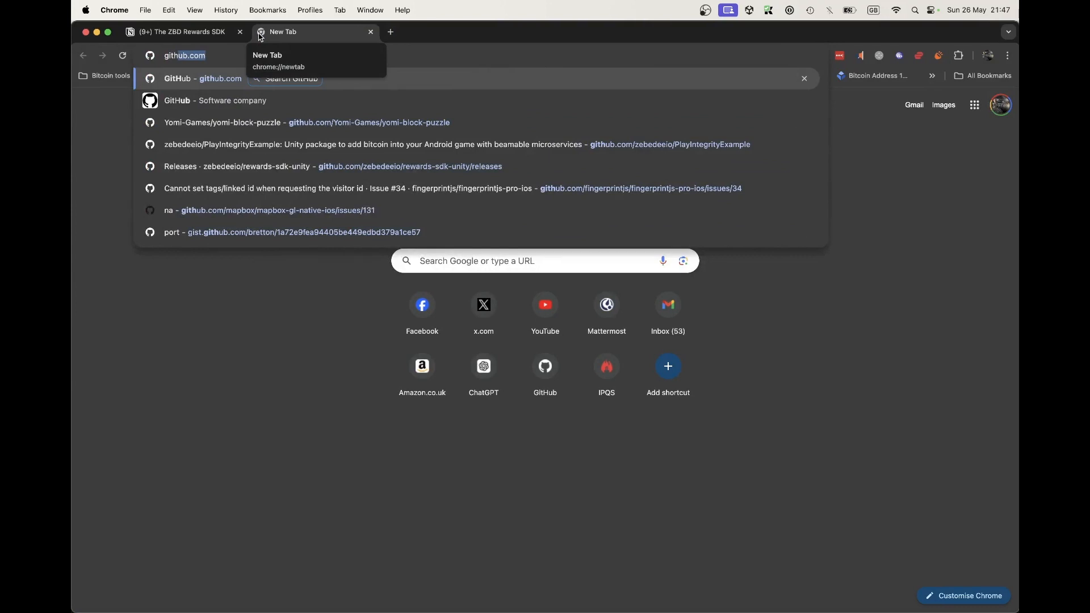
click(360, 164)
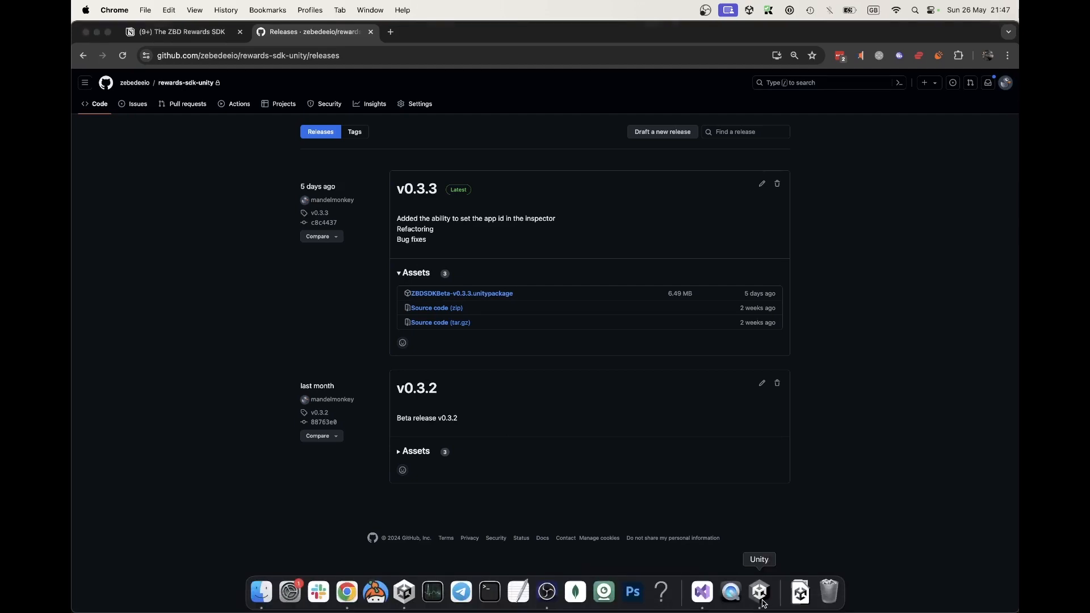
Switch to Unity, import all contents of the custom package zbdsdkunity.unitypackage from Downloads, and enable Android auto-resolution.
click(762, 601)
click(189, 10)
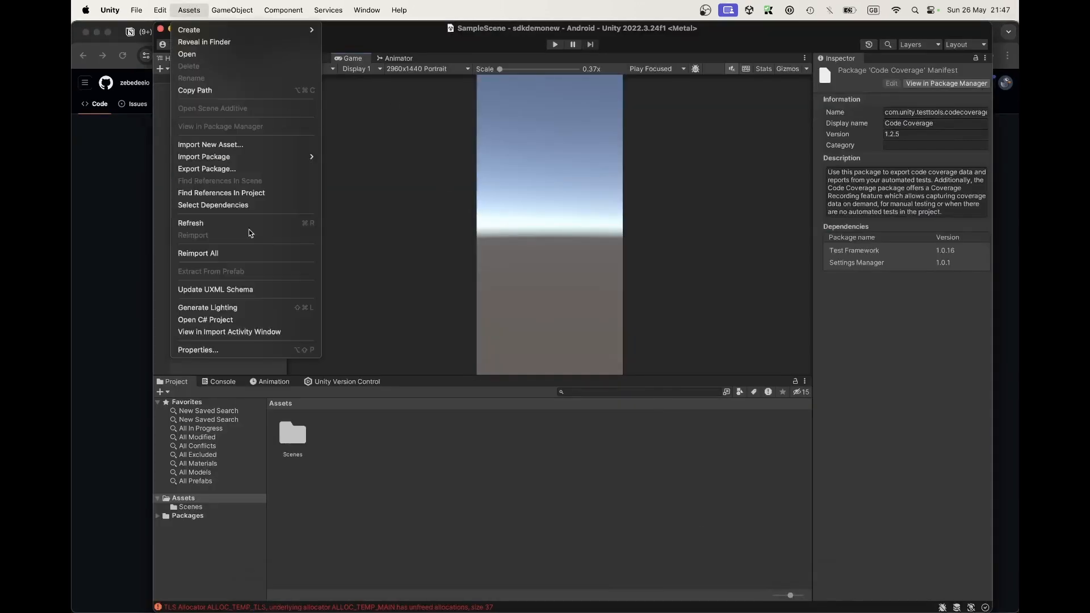
mouse_move(274, 158)
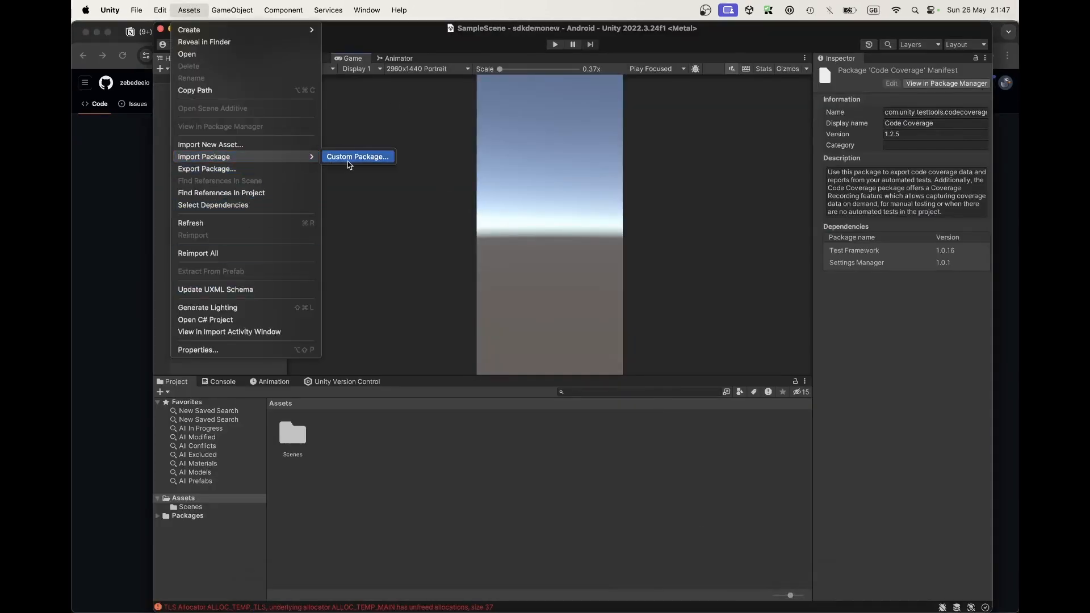
click(348, 164)
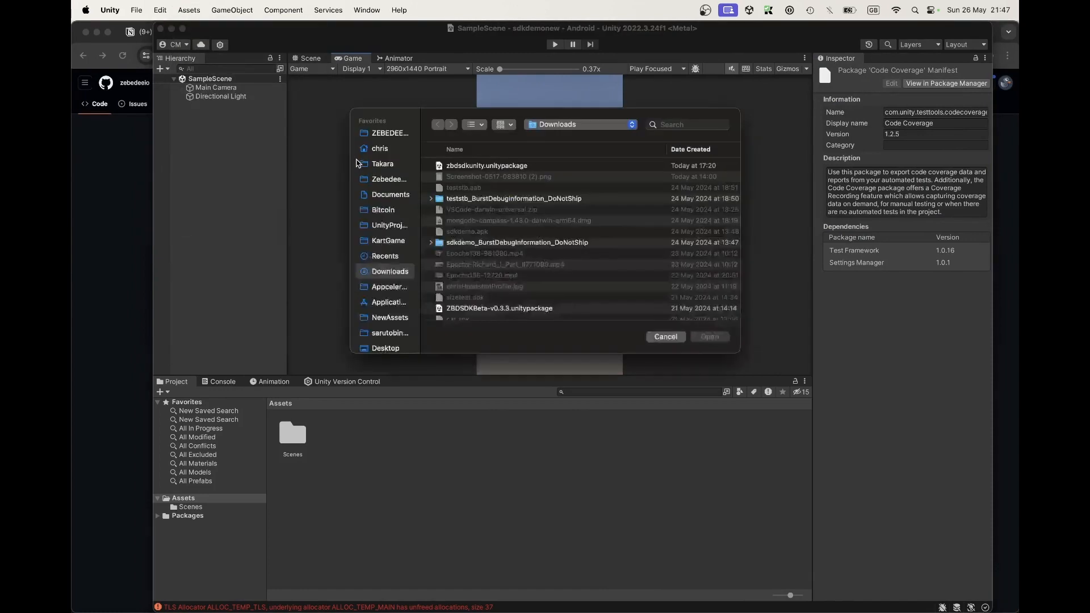
click(470, 166)
double_click(471, 167)
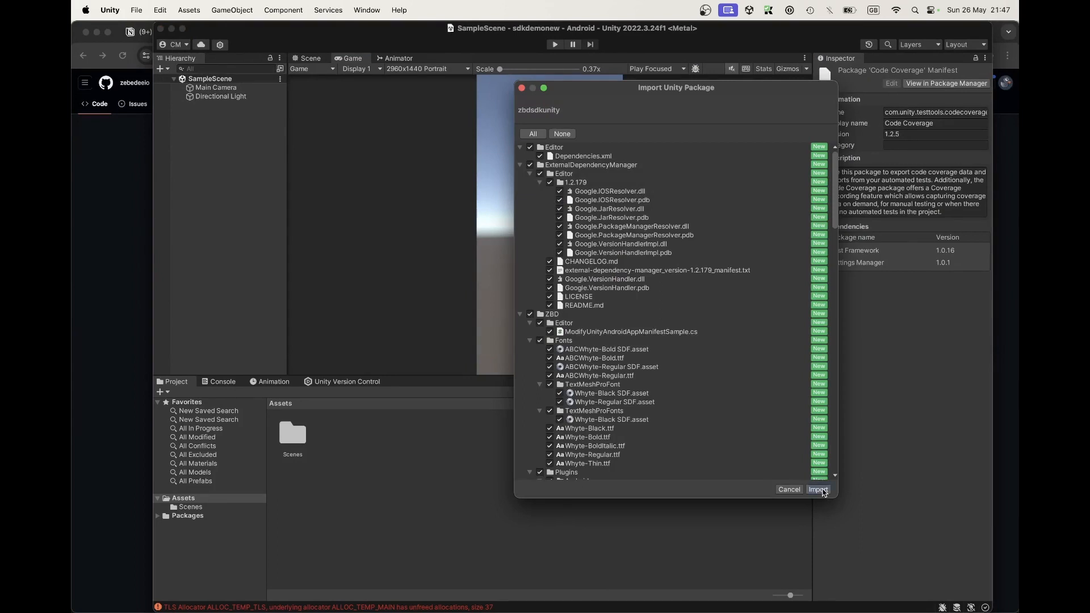
click(822, 491)
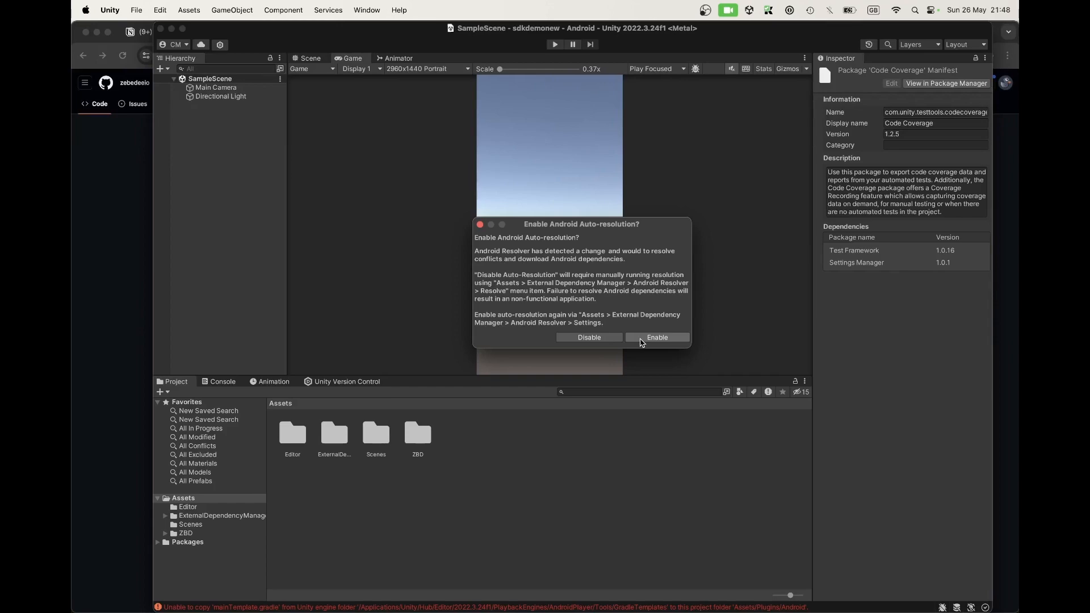
click(657, 337)
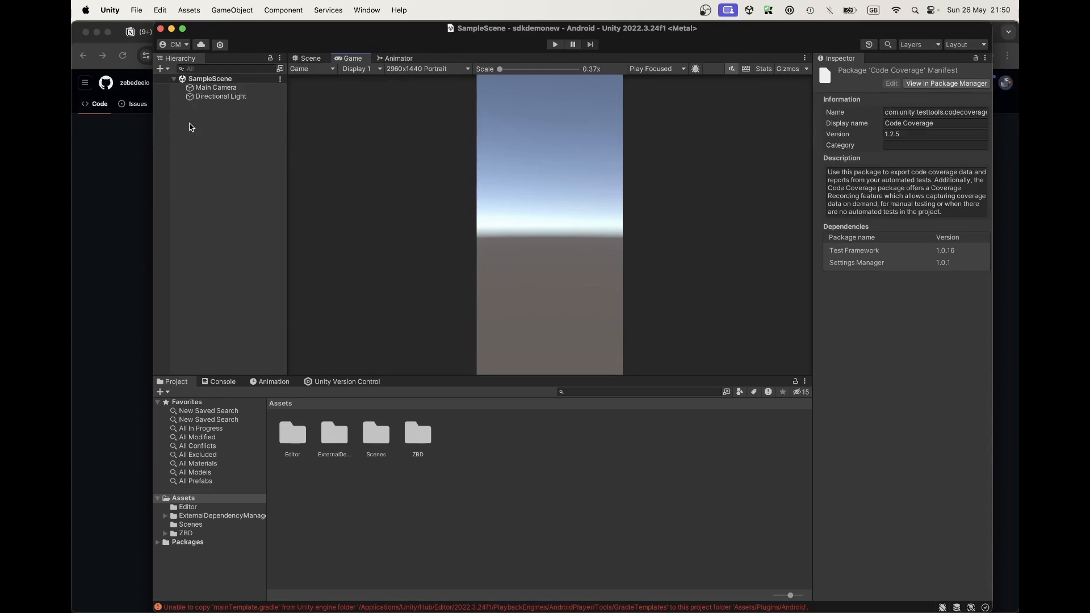
Add a UI Canvas to SampleScene and check the EventSystem and Canvas objects in the hierarchy.
right_click(191, 128)
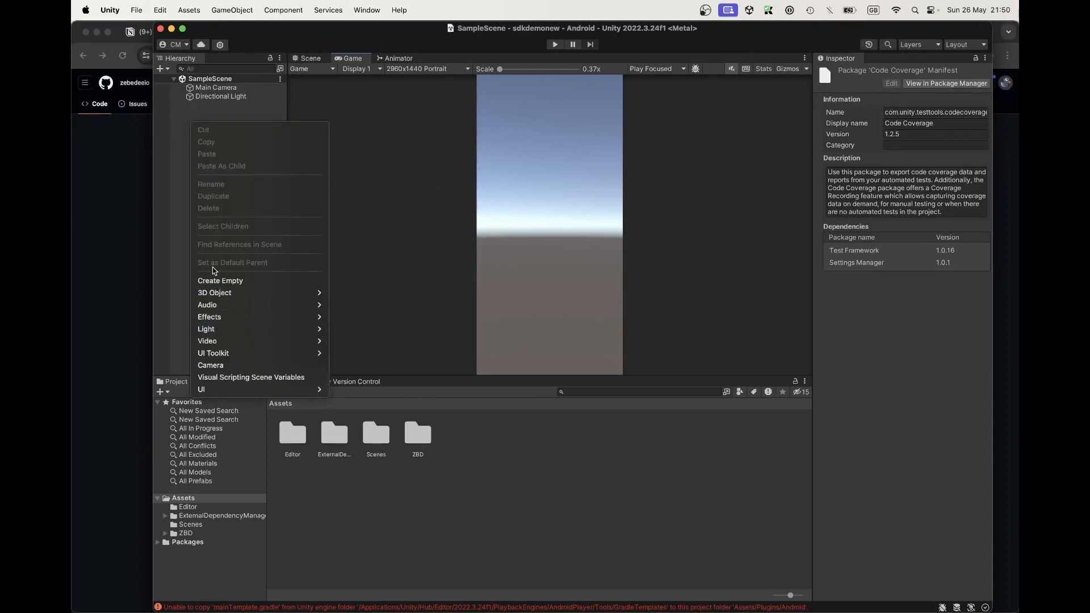
mouse_move(216, 390)
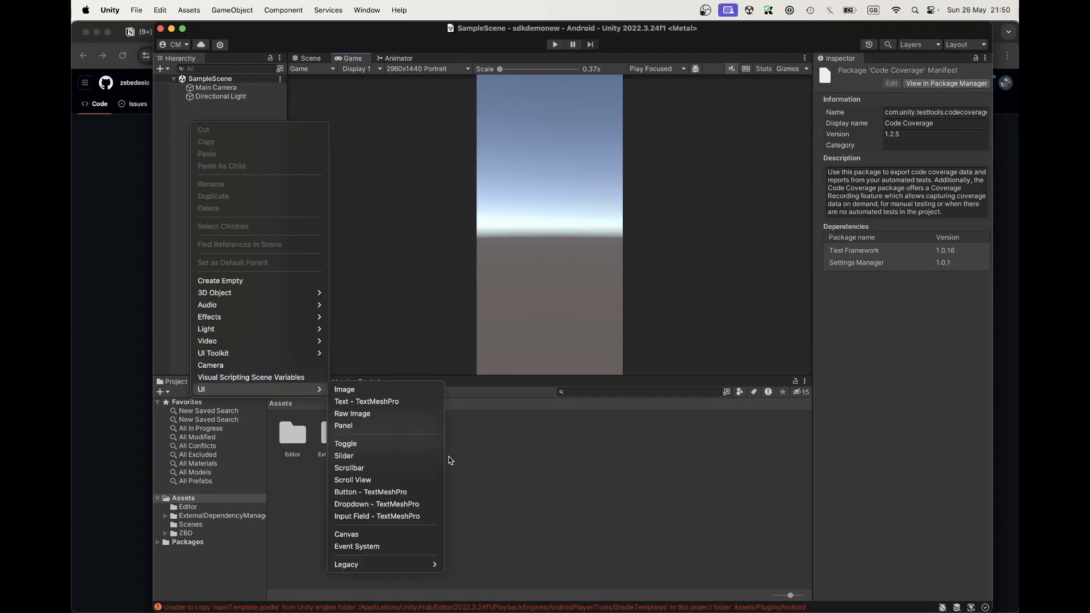
click(363, 534)
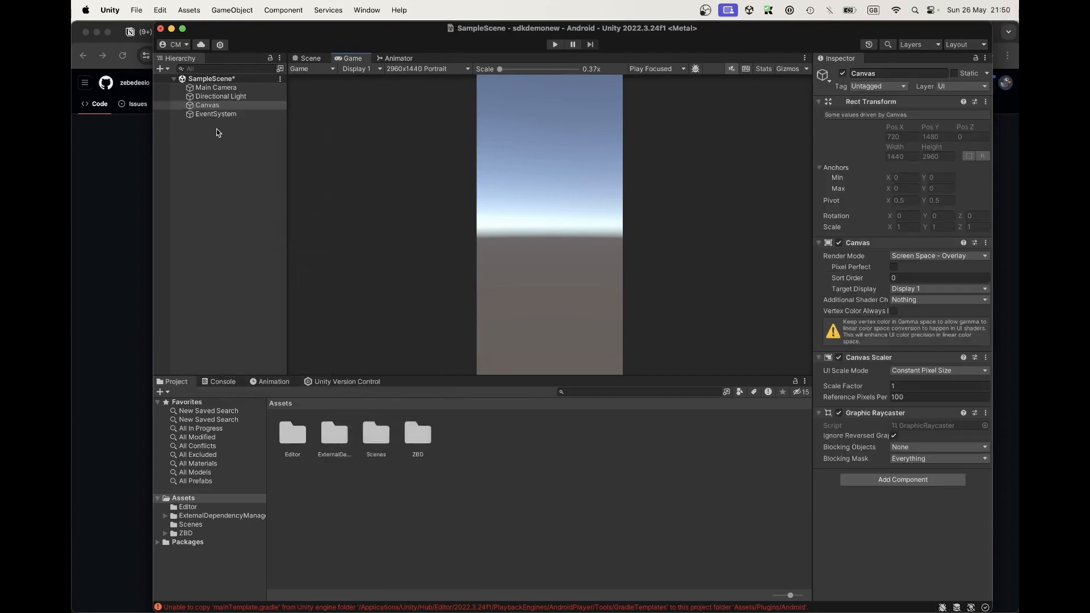
click(213, 116)
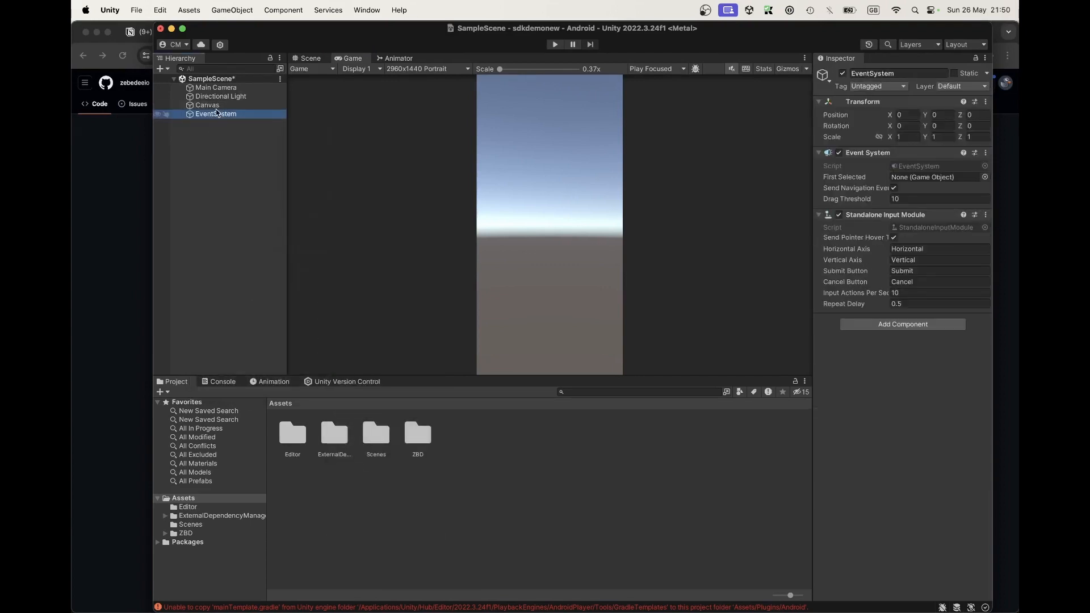
click(217, 105)
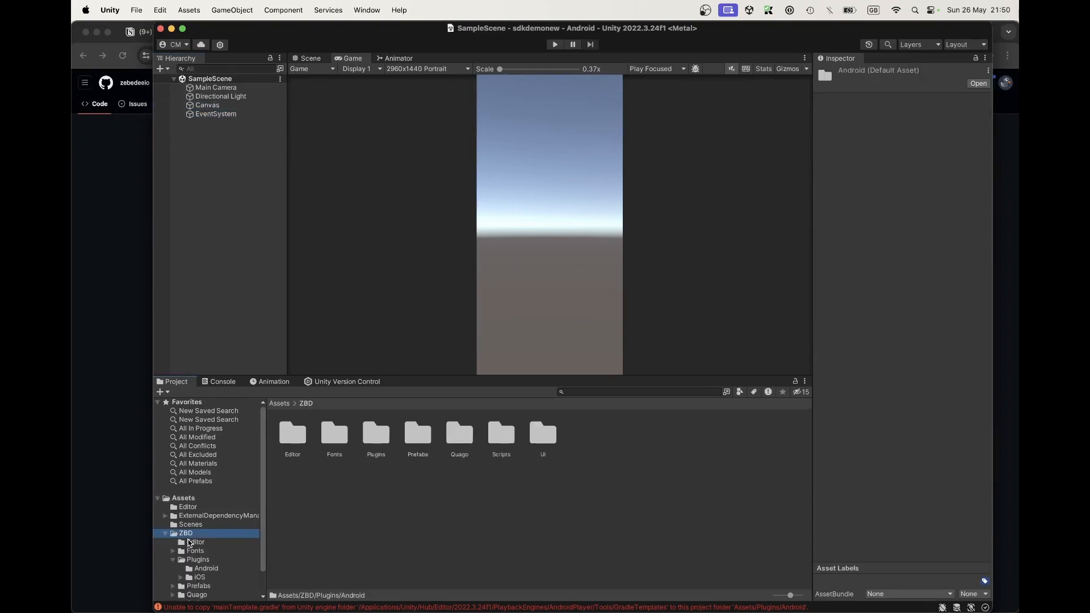
Place the ZBDSDK prefab from the ZBD Prefabs folder at the root of SampleScene and save the scene.
double_click(429, 442)
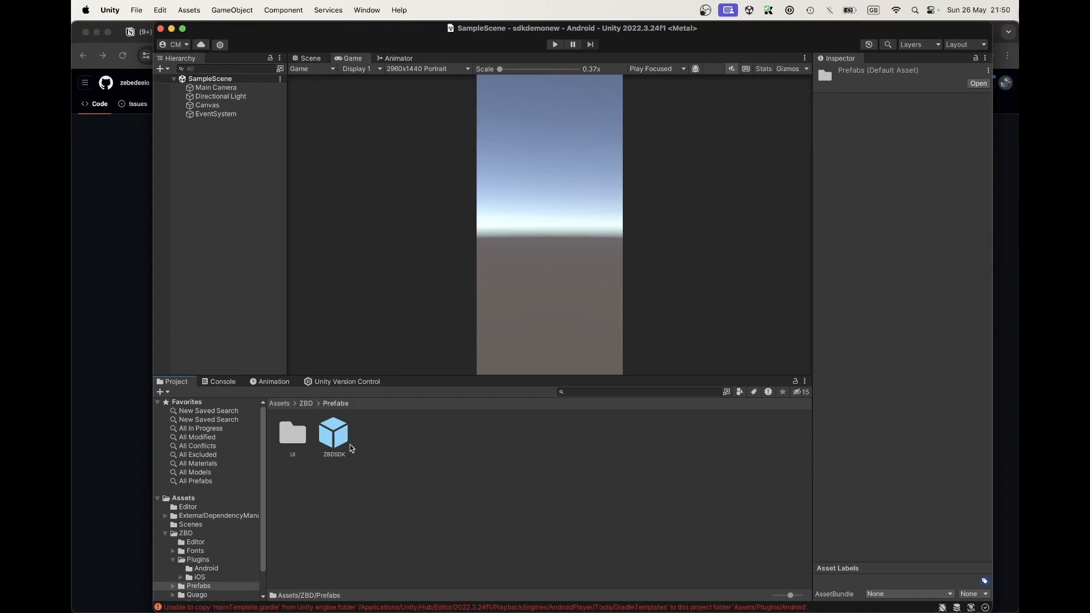
drag(340, 445, 225, 140)
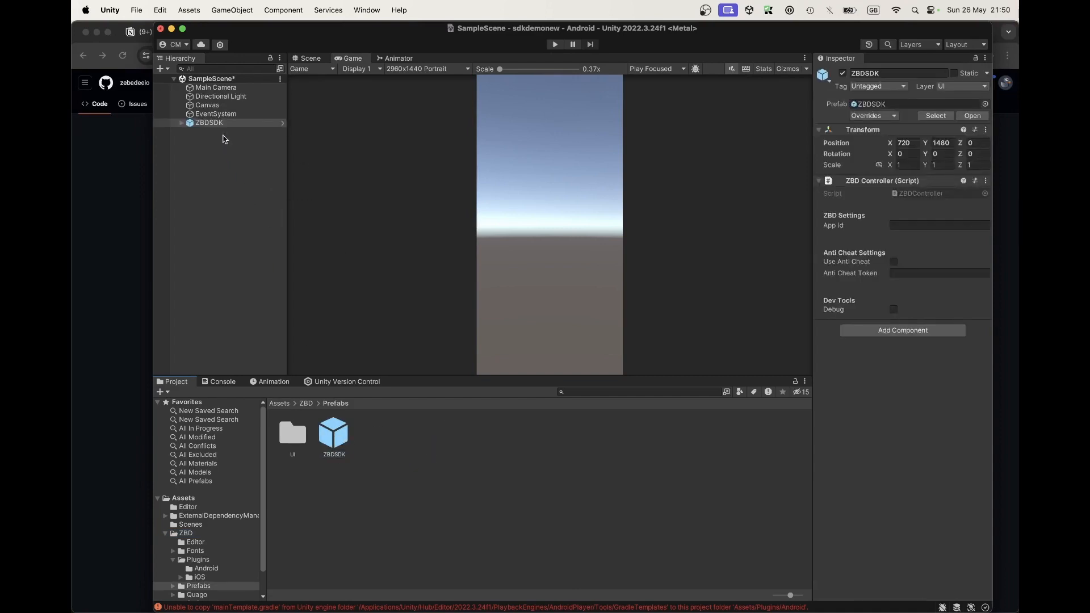
key(super+s)
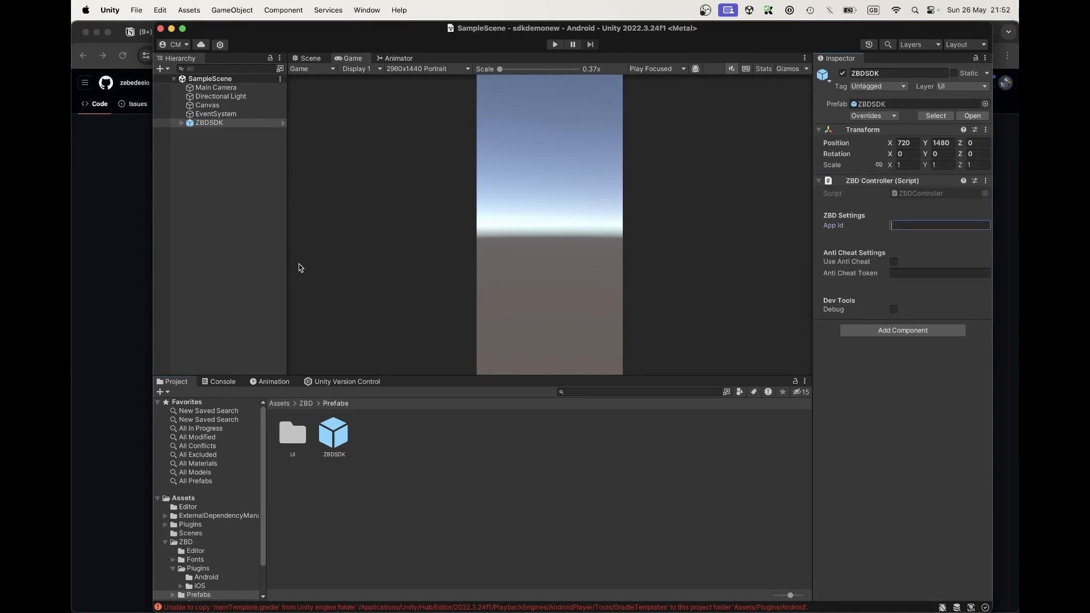
Set the ZBDSDK object's App Id to com.zebedee.sdkdemo, enable Debug in its ZBD Controller, and save the scene.
click(199, 124)
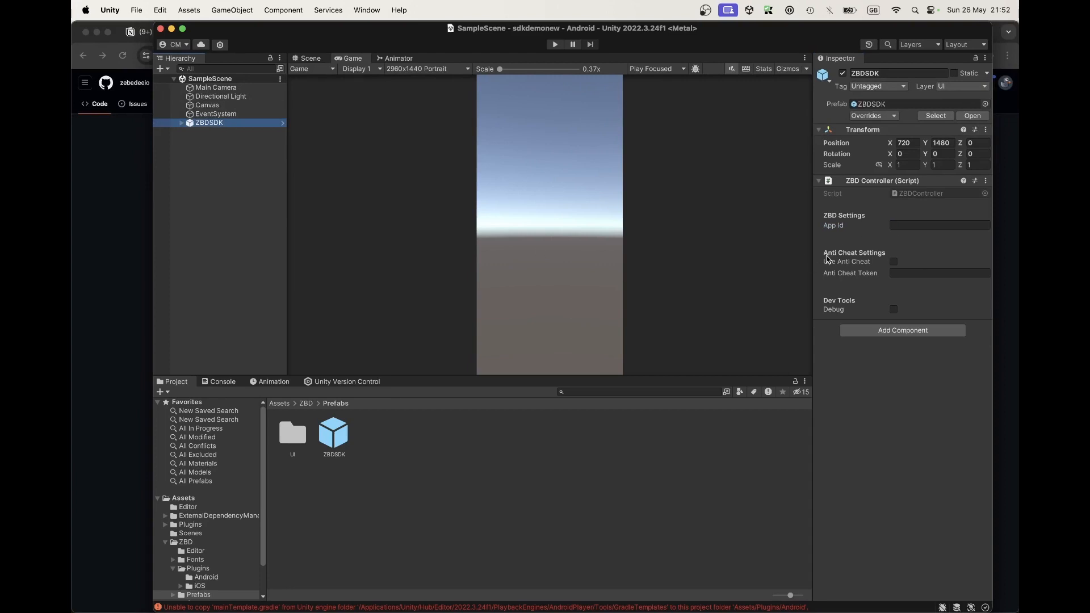
click(932, 226)
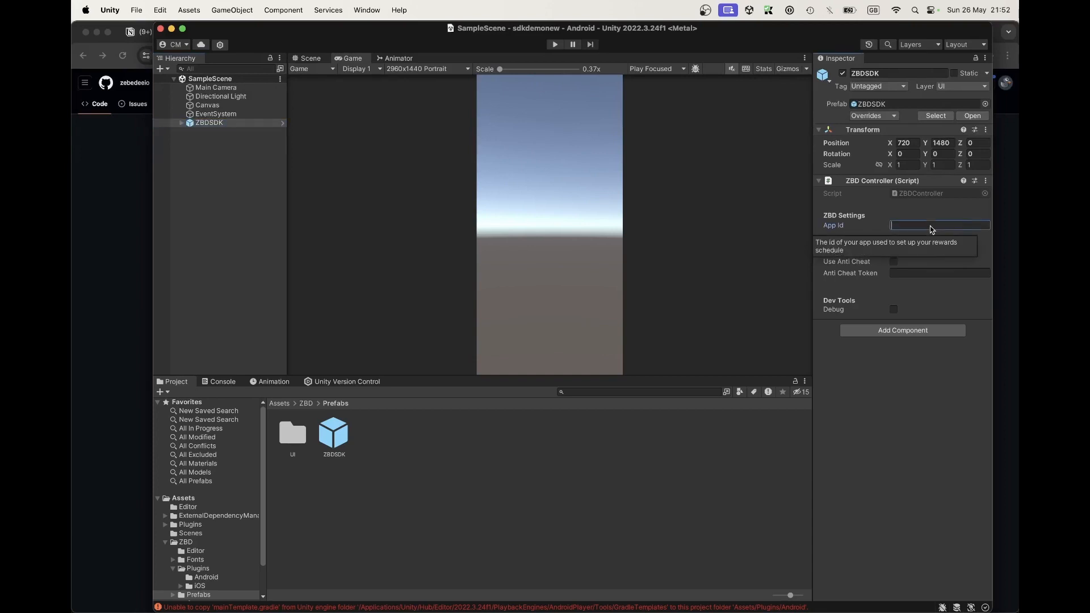
text(com.zebedee.sdkdemo)
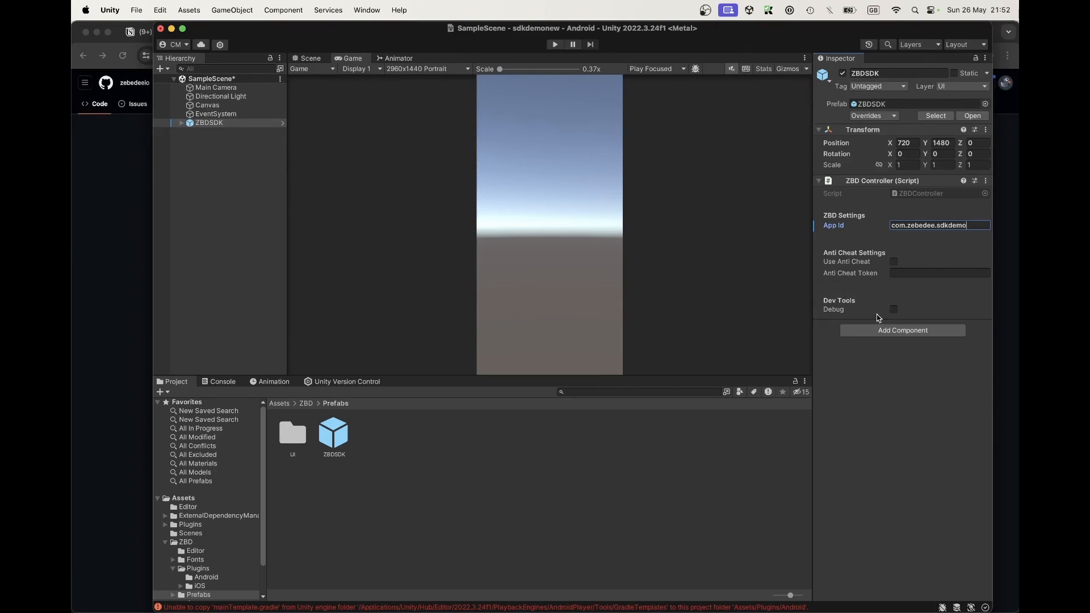
click(894, 310)
key(super+s)
Create an empty game object in SampleScene and name it Manager.
right_click(206, 149)
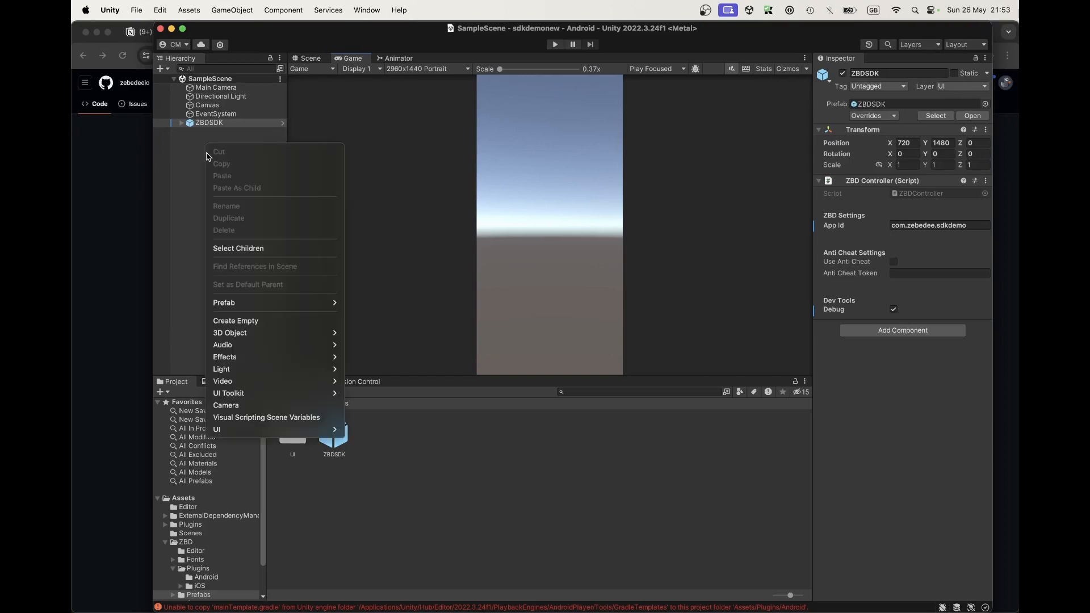
click(253, 322)
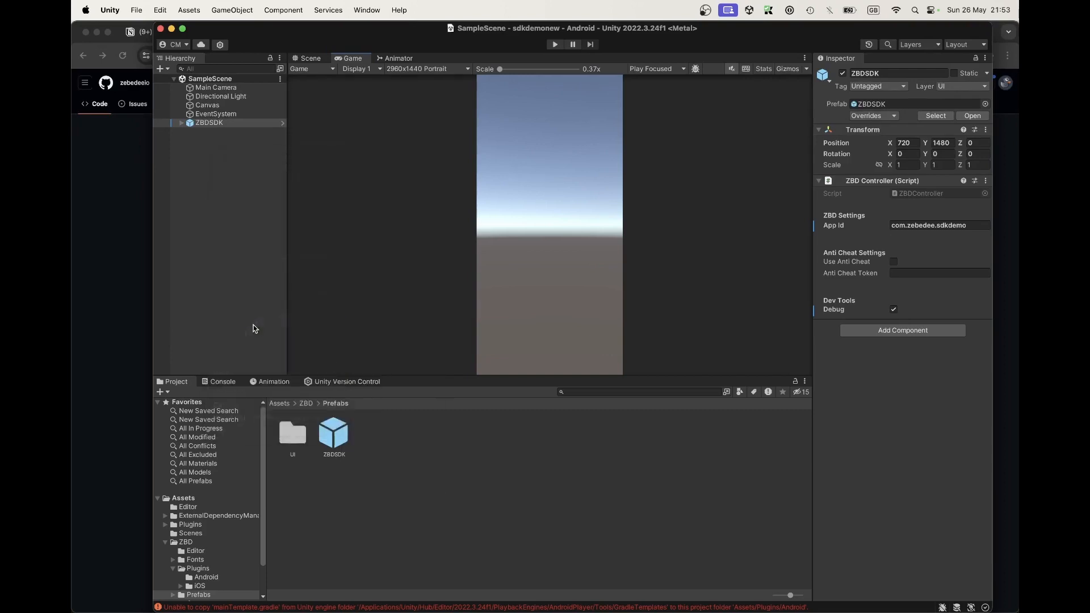
text(Mana)
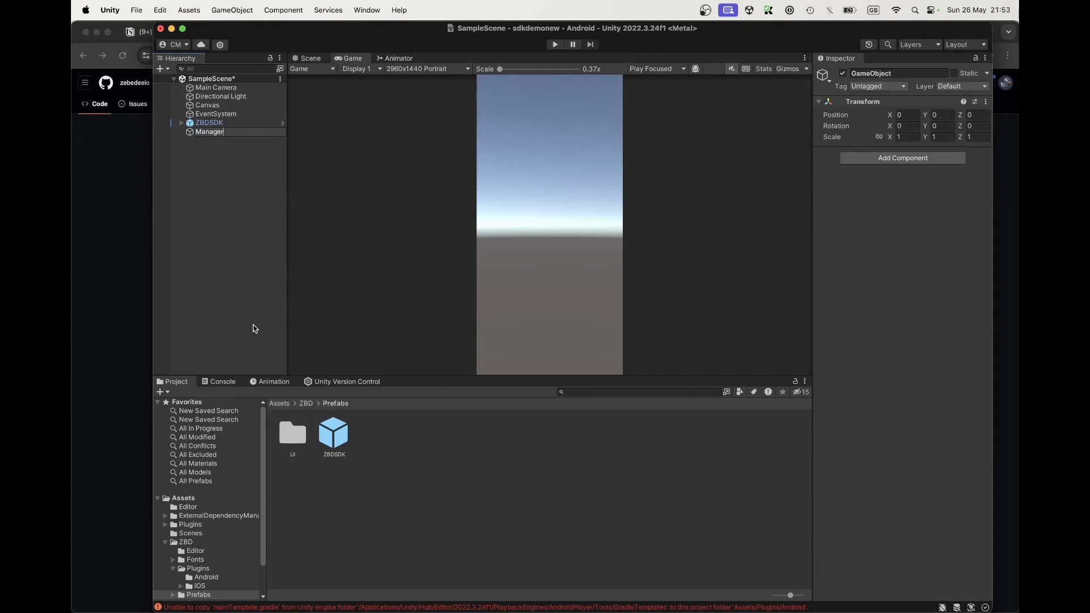
text(ger)
key(Return)
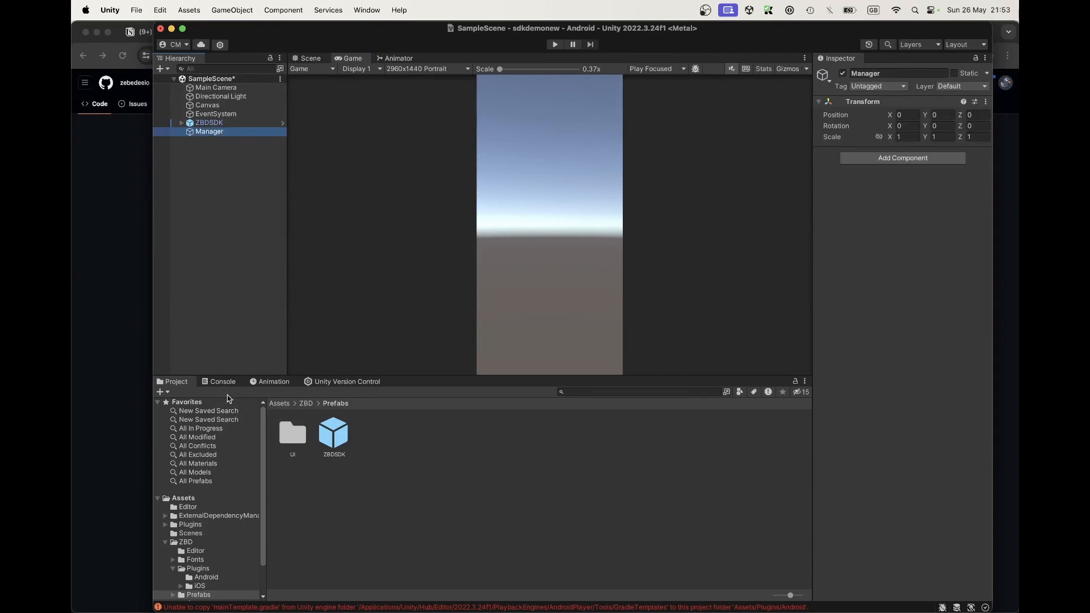
Create a new script named GameController as a component of the Manager object and open it for editing.
click(900, 160)
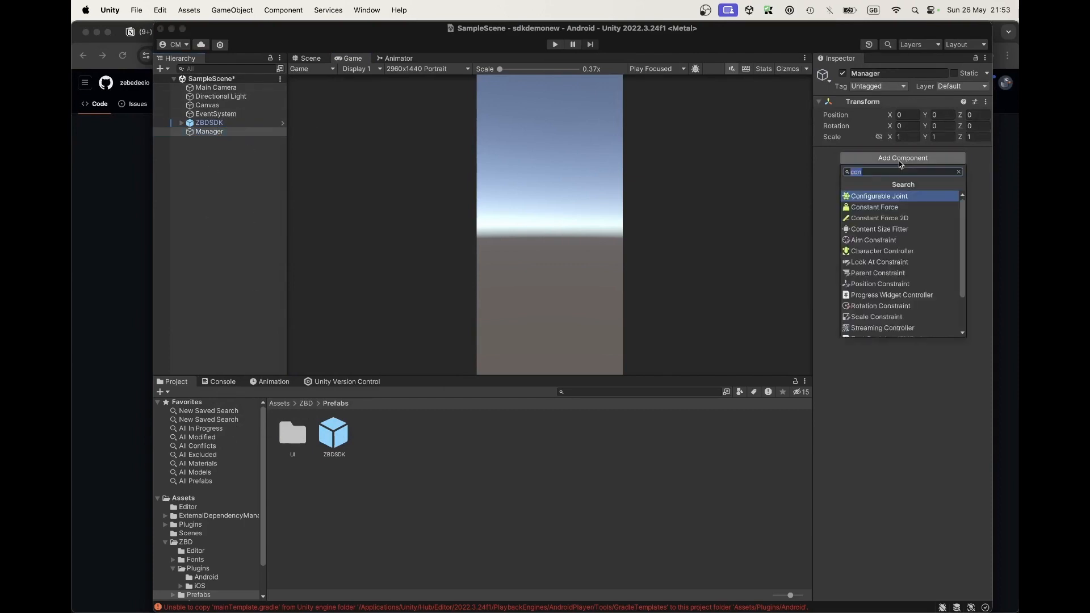
scroll(886, 256, down, 3)
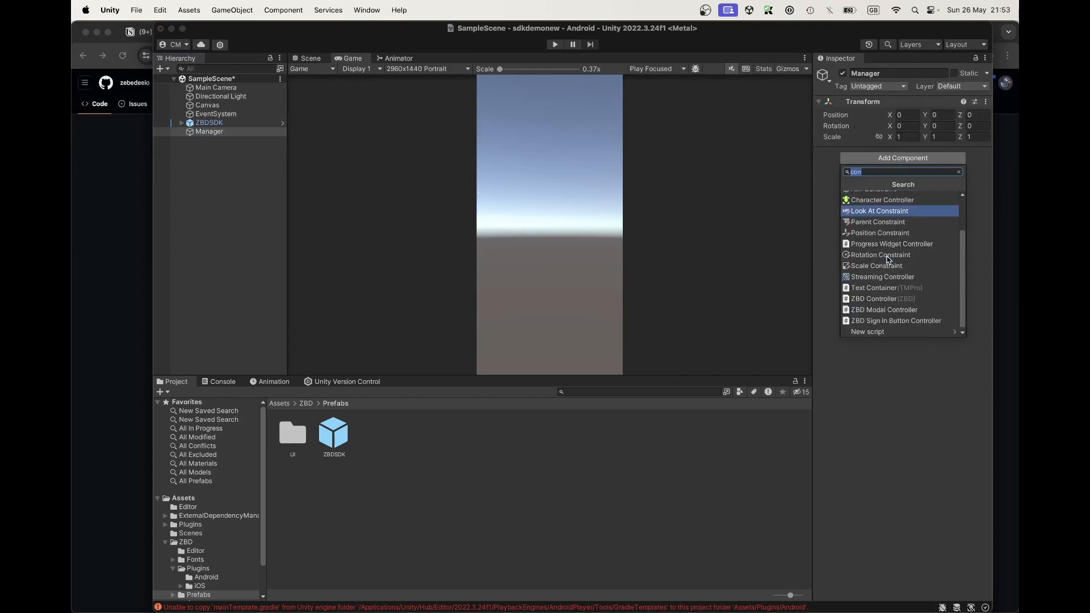
click(887, 333)
text(Game)
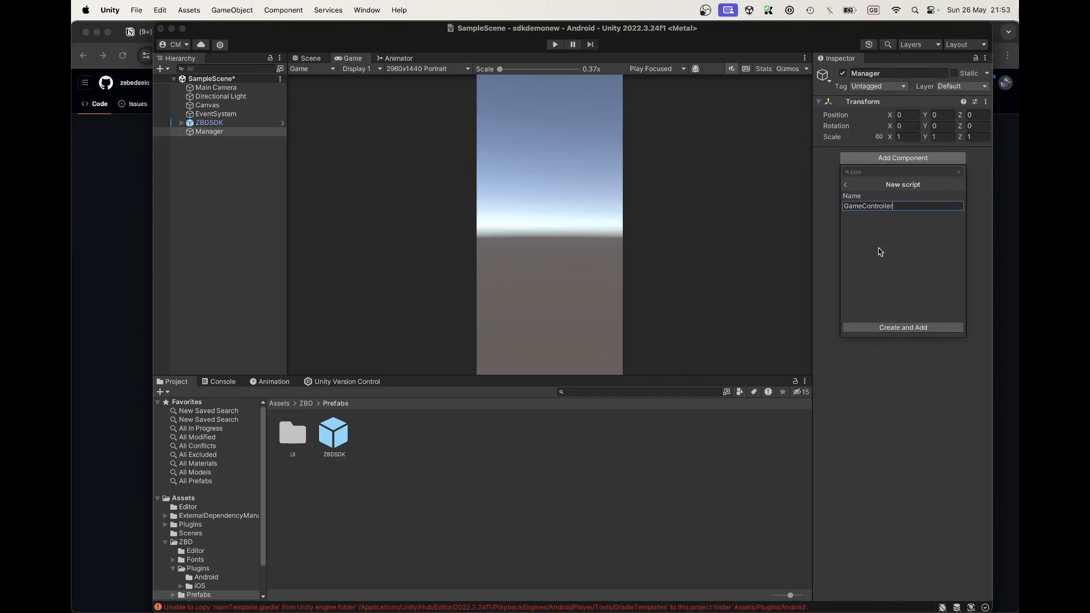
text(Controller)
key(Return)
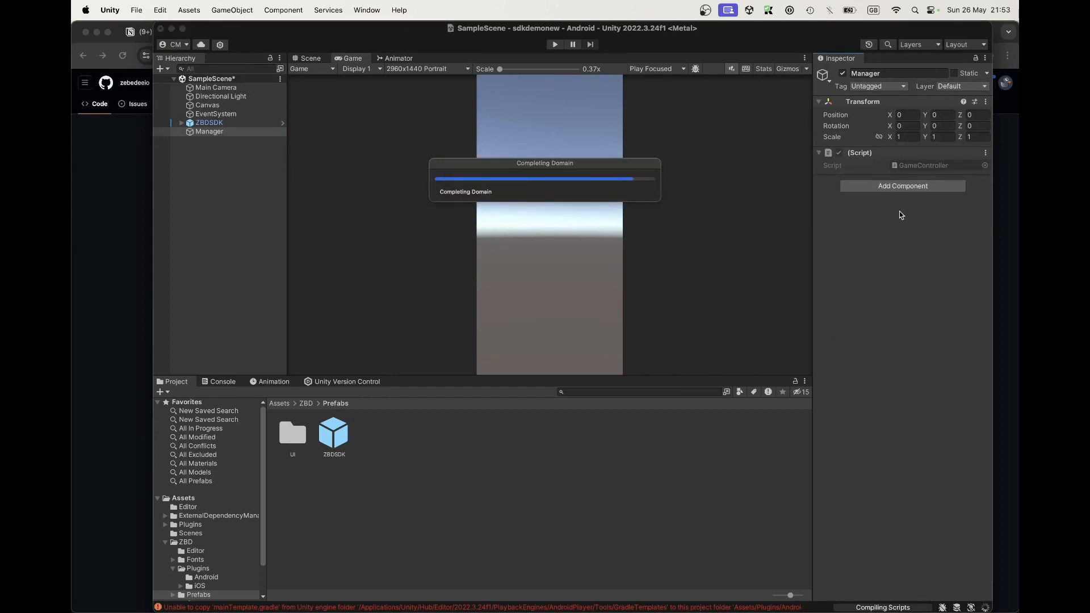
click(986, 156)
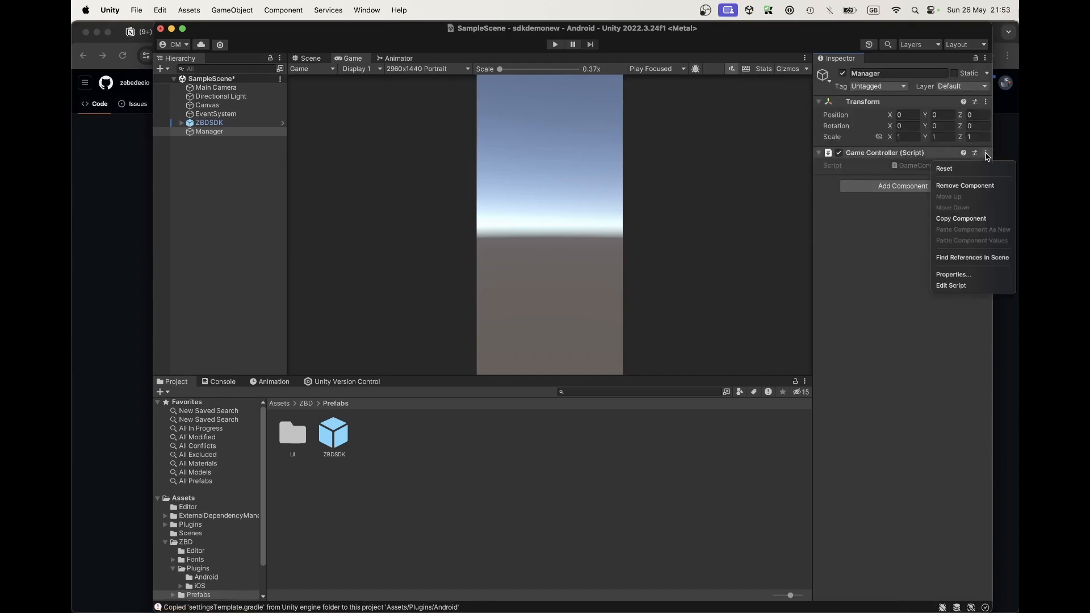
click(952, 287)
Switch to the Notion guide in Chrome and copy the ZBDController.Instance.Init code from the Initialization section.
click(138, 32)
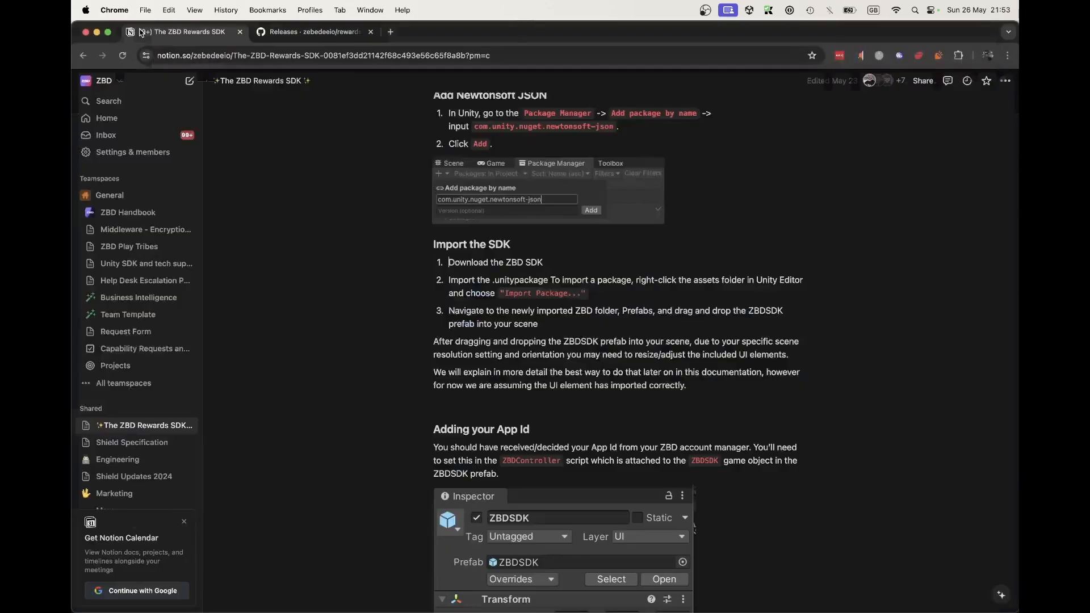
scroll(396, 416, down, 2)
scroll(396, 416, down, 8)
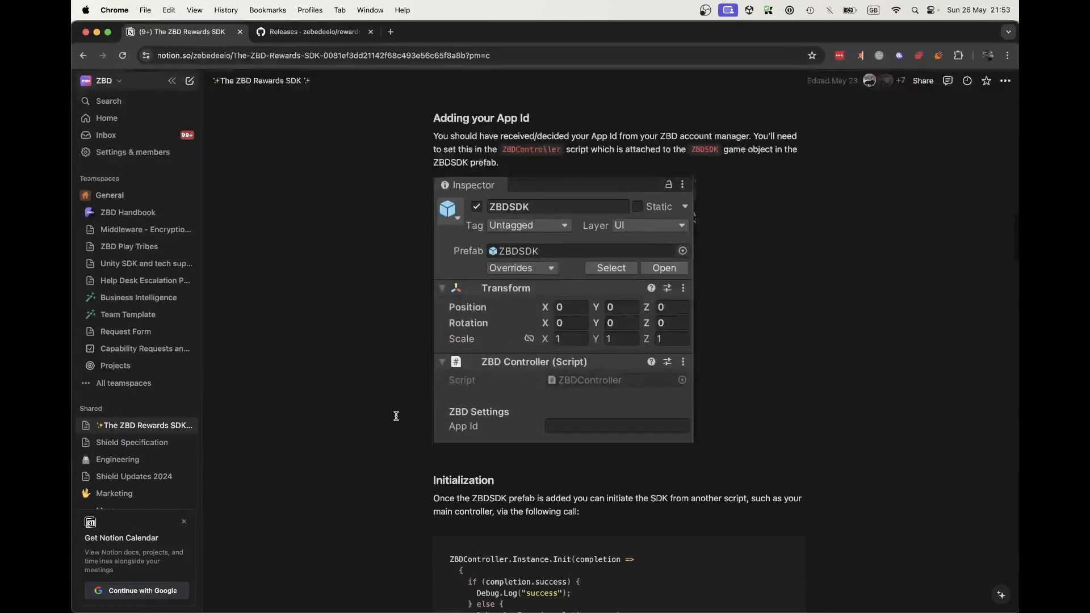
scroll(397, 416, down, 2)
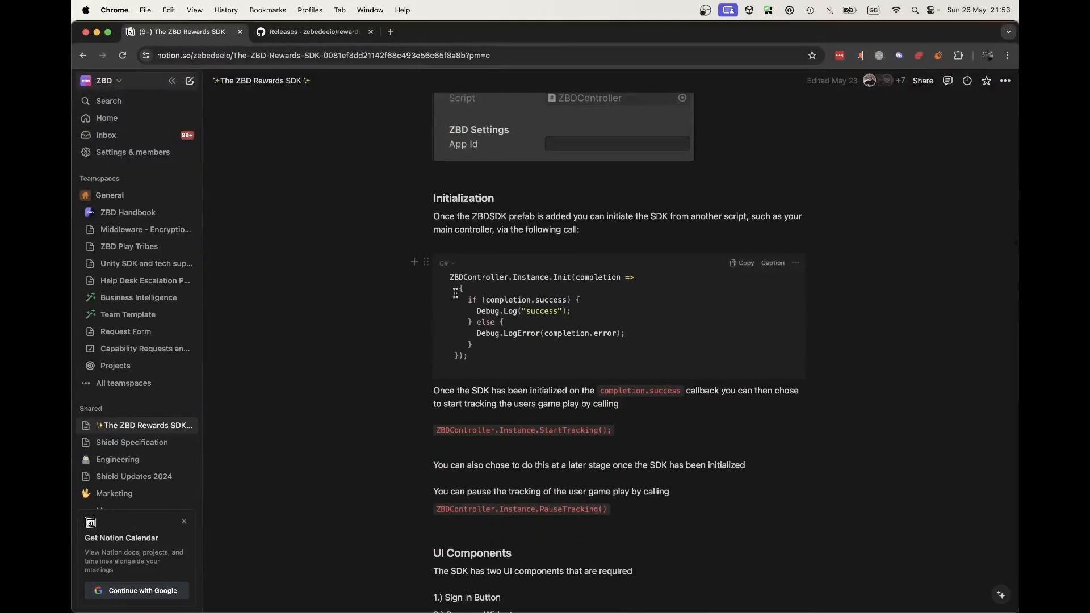
scroll(490, 244, down, 1)
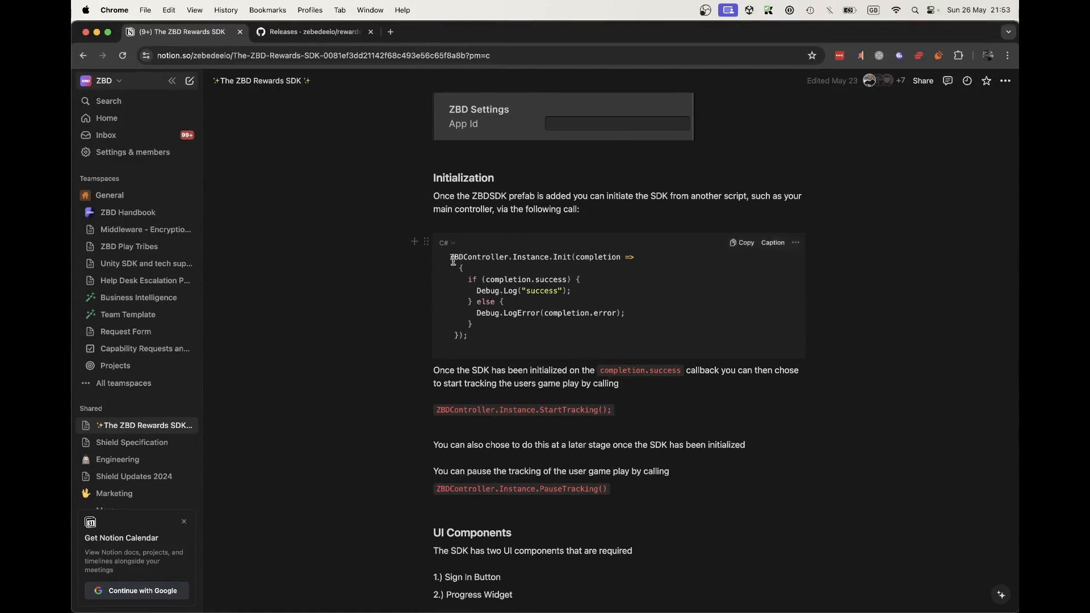
drag(451, 257, 504, 335)
key(super+c)
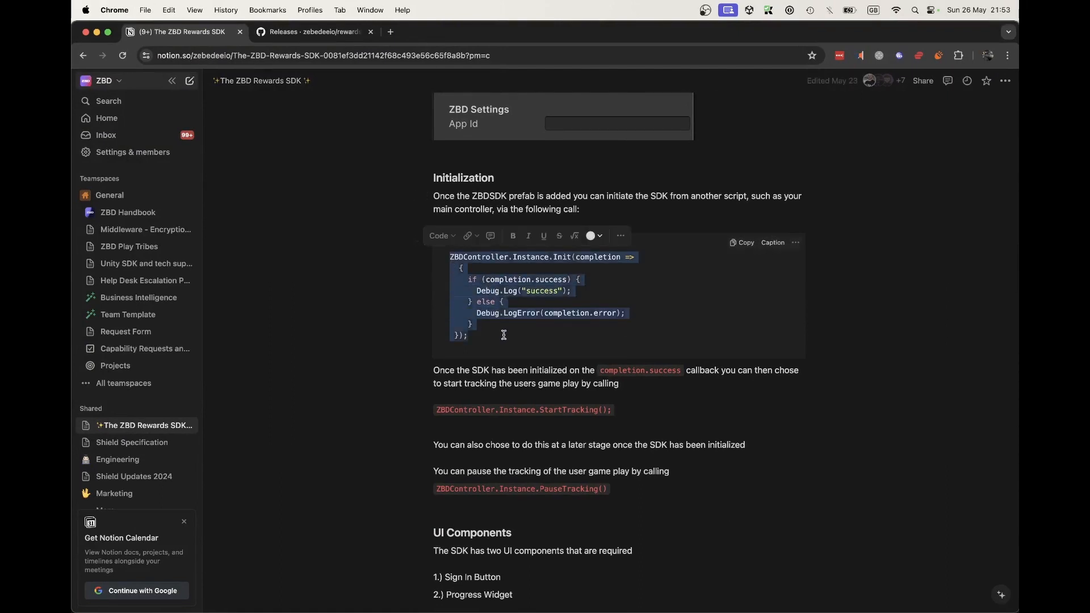
Switch to Visual Studio, paste the copied Init call into the Start method of GameController.cs, and save the script.
mouse_move(562, 610)
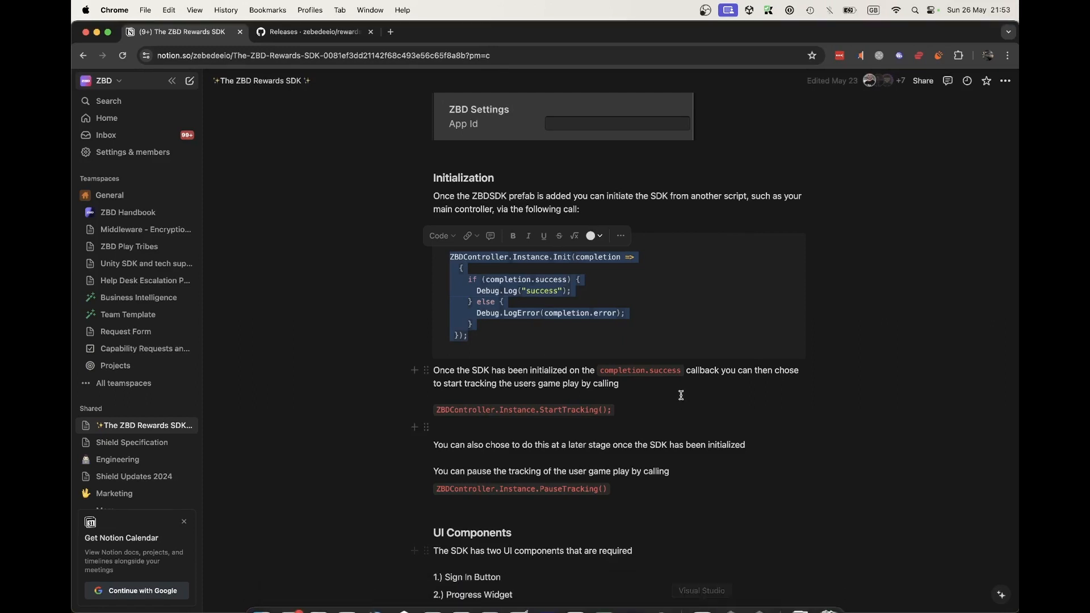
click(708, 376)
scroll(708, 376, down, 1)
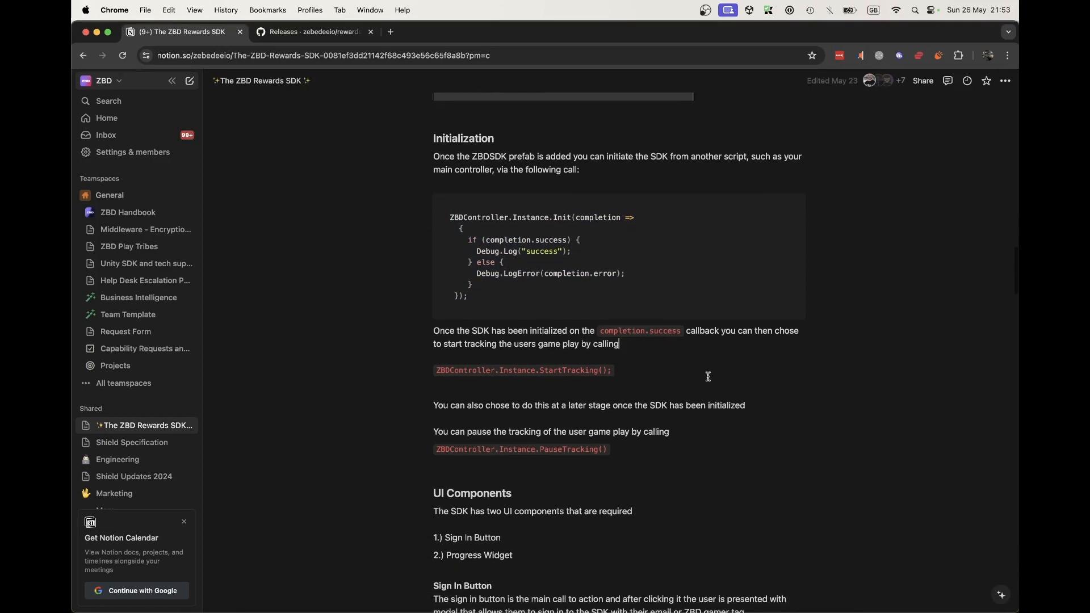
mouse_move(792, 609)
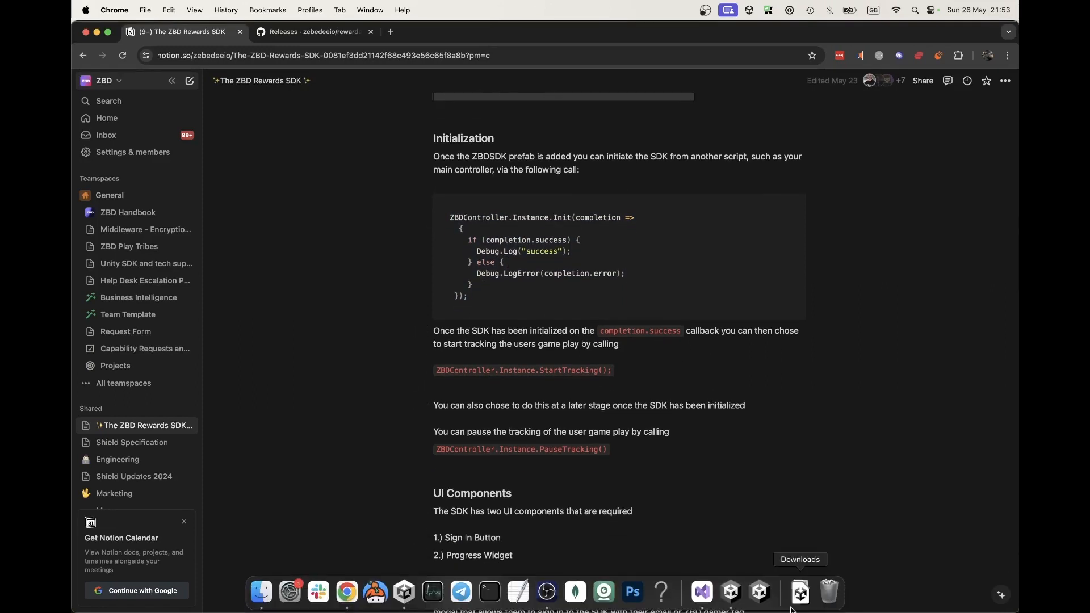
click(702, 592)
click(417, 162)
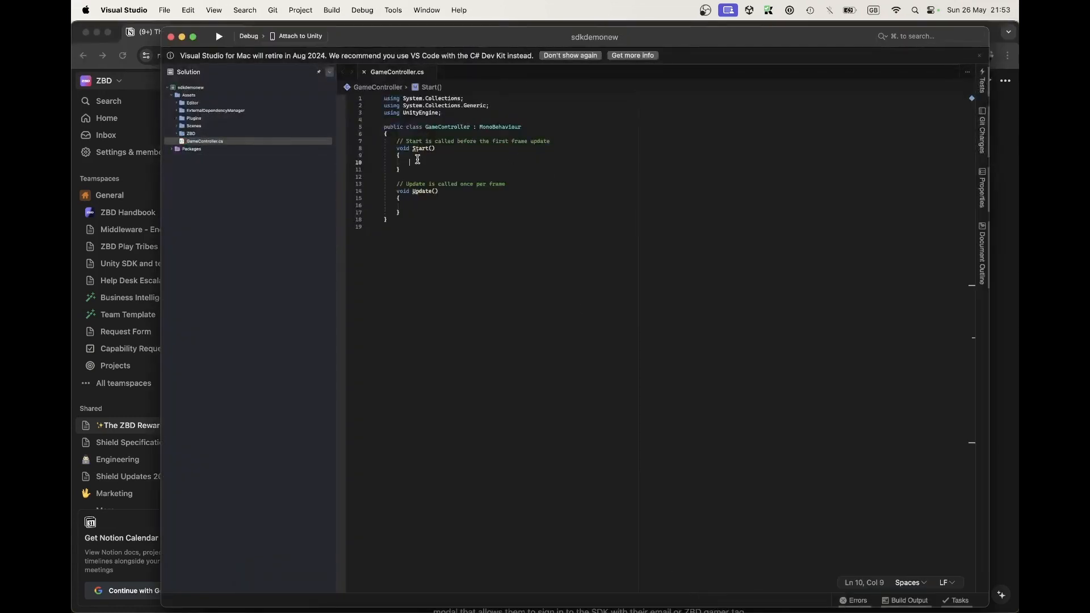
key(super+v)
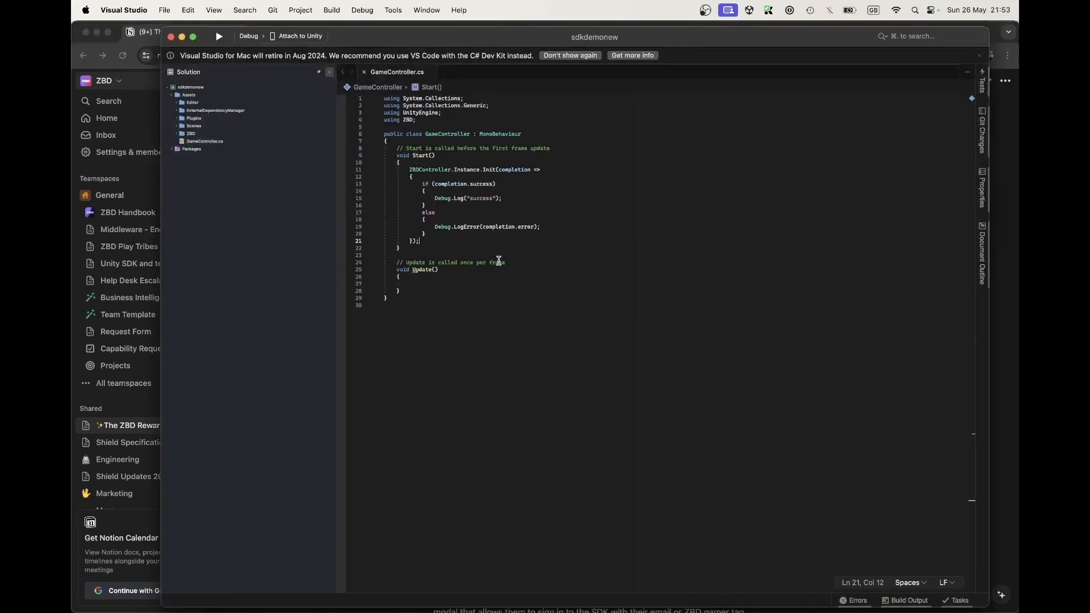
click(479, 254)
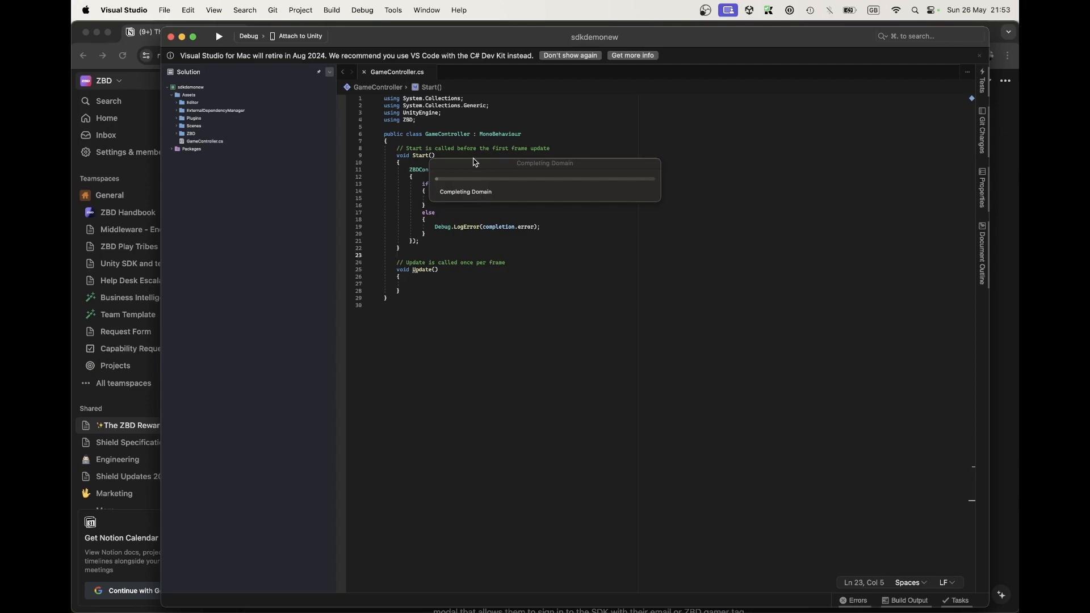
Move the Unity window lower on the desktop and return to GameController.cs in Visual Studio.
drag(473, 162, 486, 317)
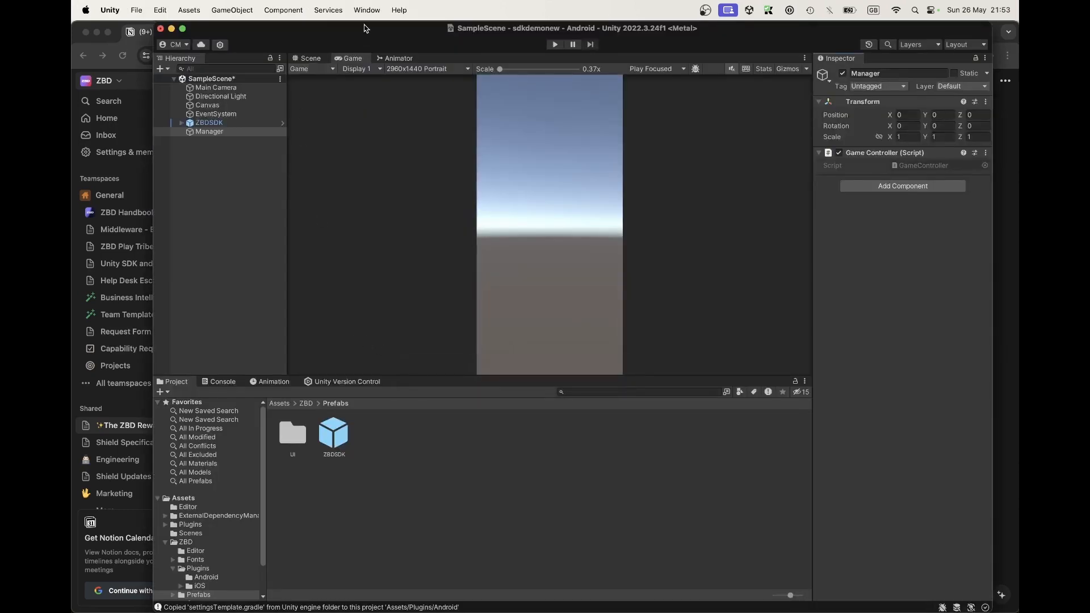
drag(365, 24, 375, 132)
click(421, 33)
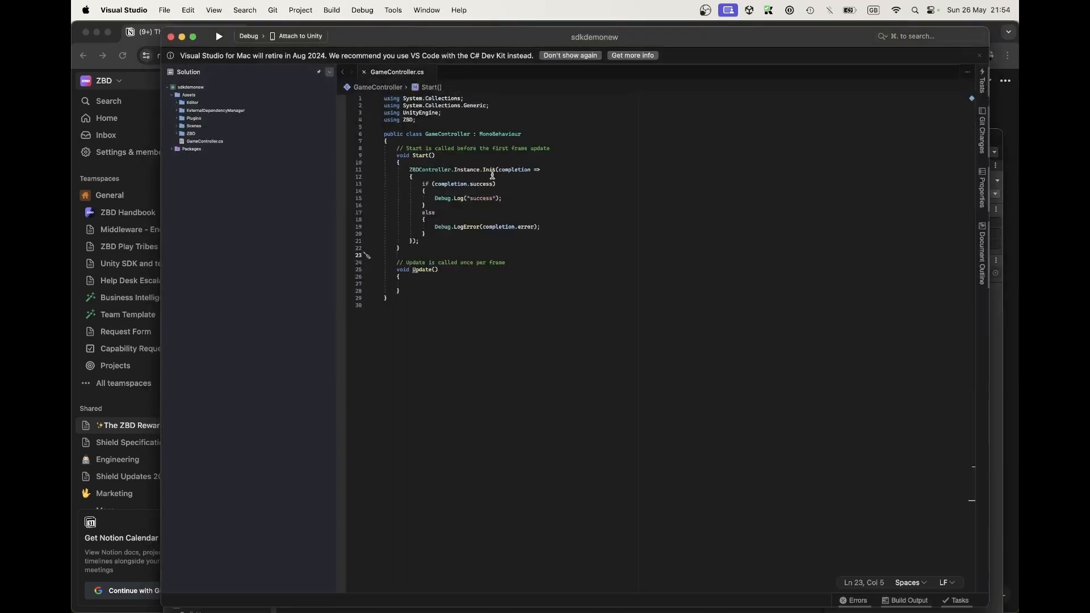
Review the success check in the Init callback and go to the definition of the Init method.
right_click(492, 171)
key(Escape)
drag(421, 184, 506, 188)
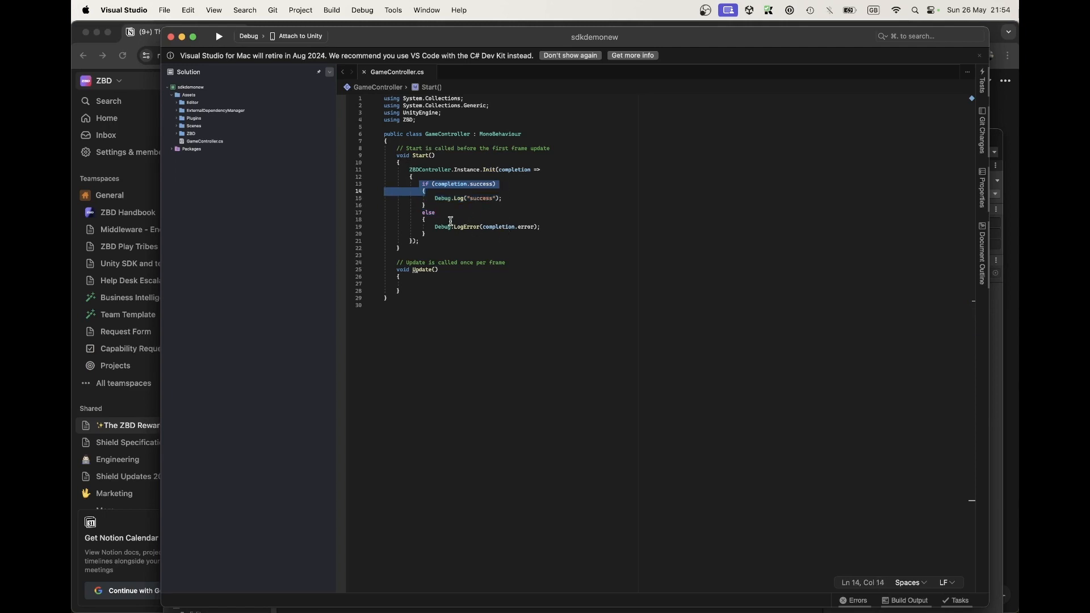
click(474, 220)
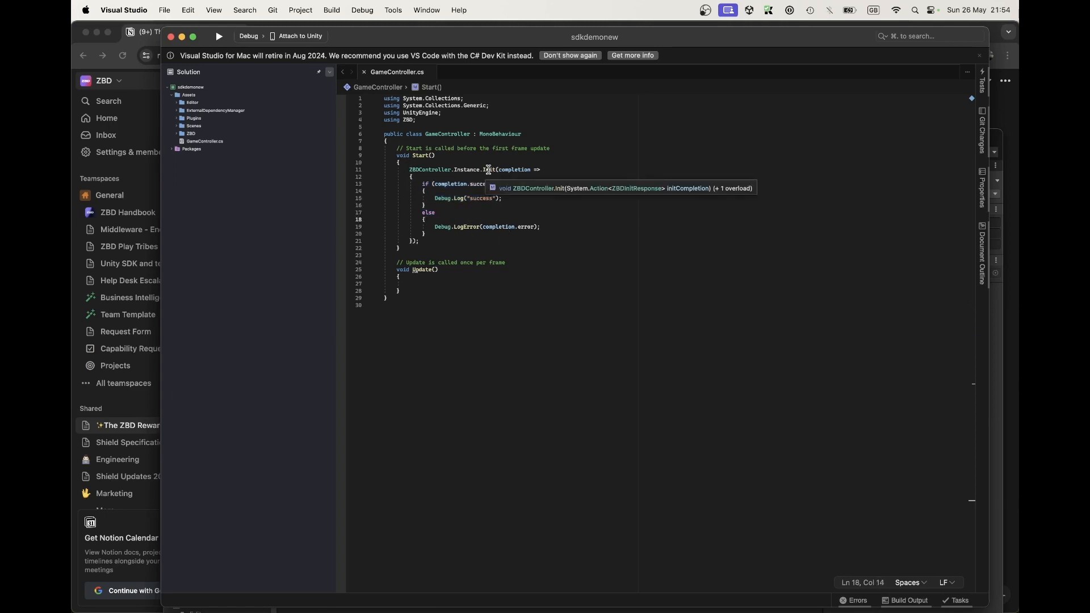
right_click(490, 172)
click(523, 241)
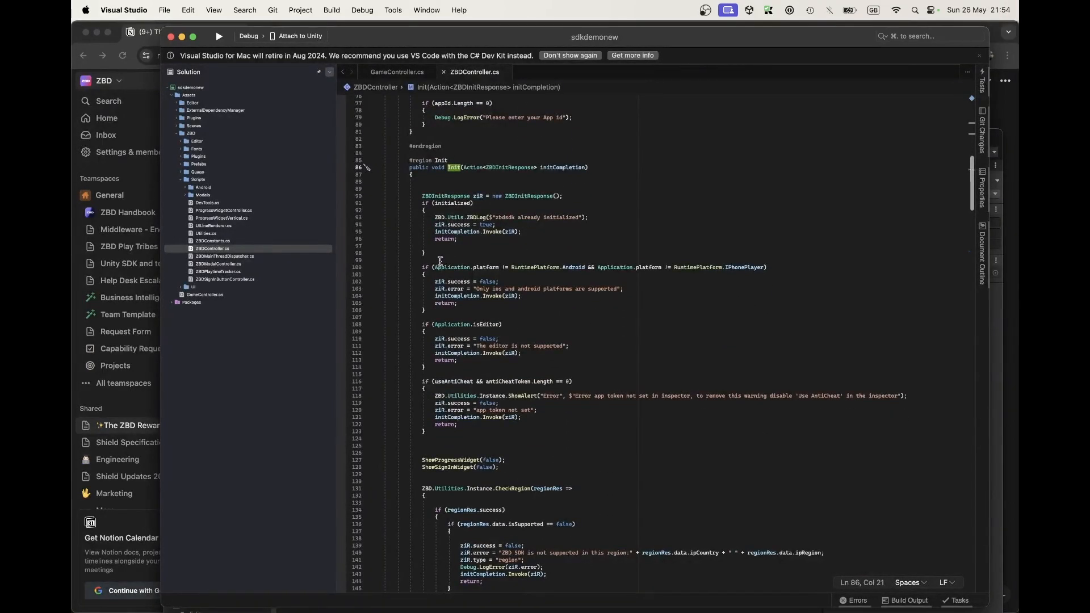
Examine the initialized, platform, editor and anti-cheat checks in the Init method of ZBDController.cs.
drag(438, 261, 390, 184)
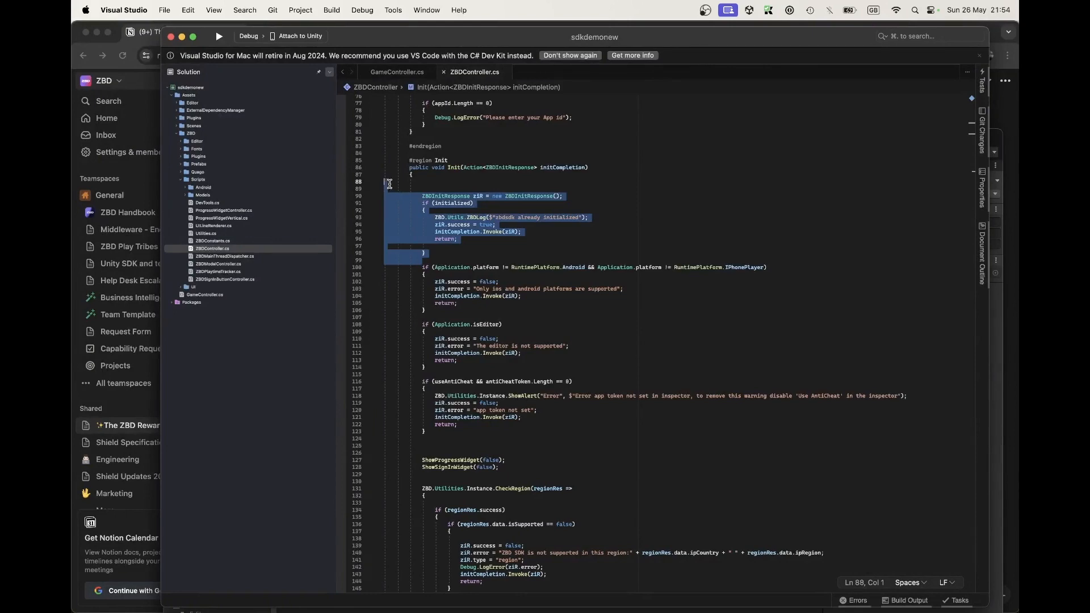
scroll(516, 256, down, 2)
scroll(515, 256, down, 3)
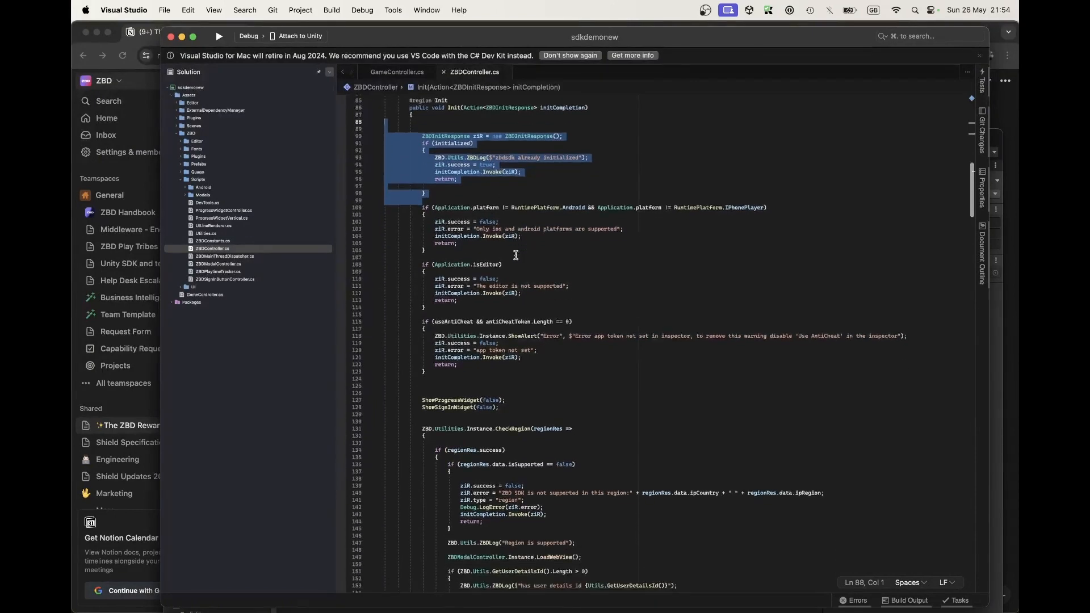
click(506, 171)
drag(436, 165, 493, 165)
scroll(495, 171, down, 2)
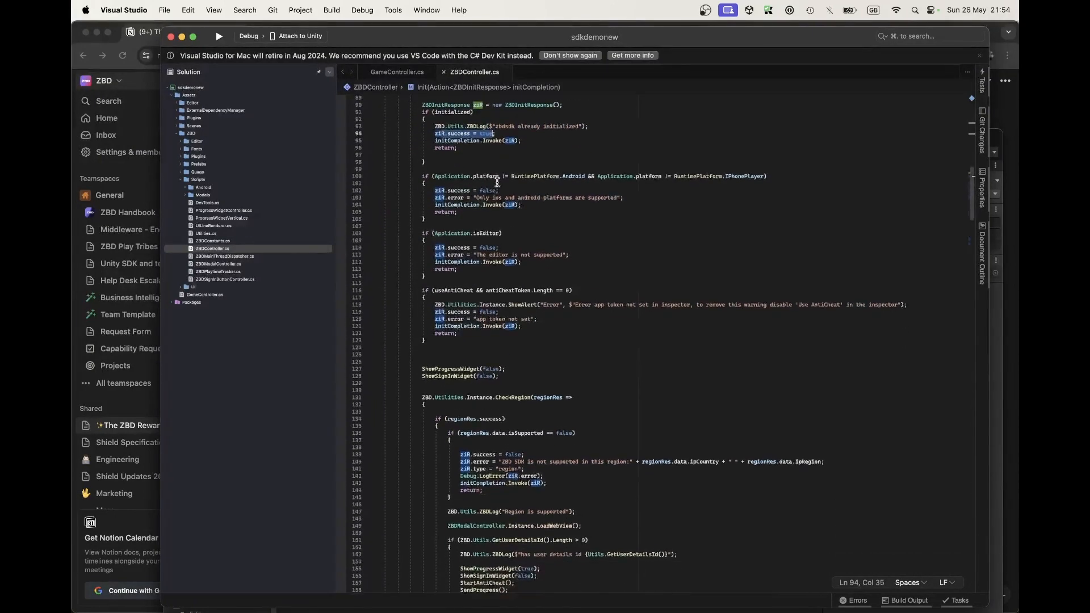
click(439, 187)
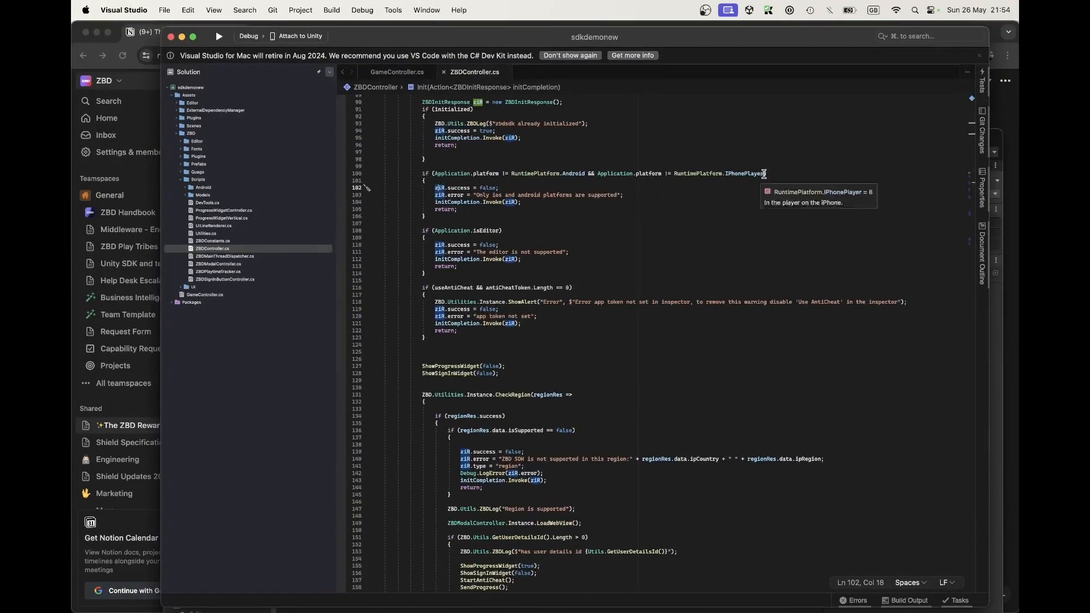
scroll(750, 183, down, 2)
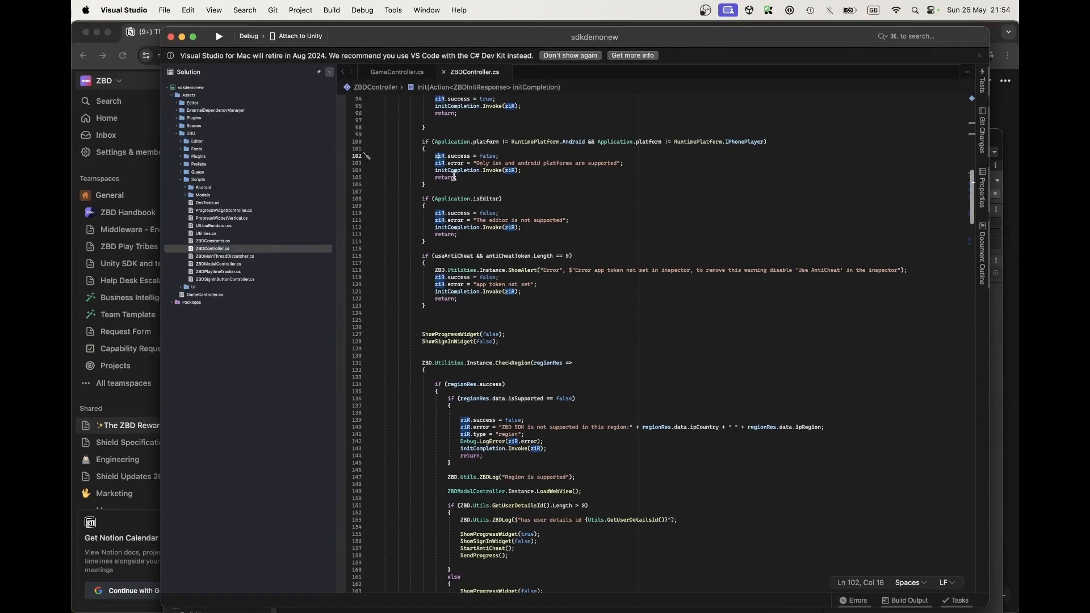
scroll(700, 215, down, 3)
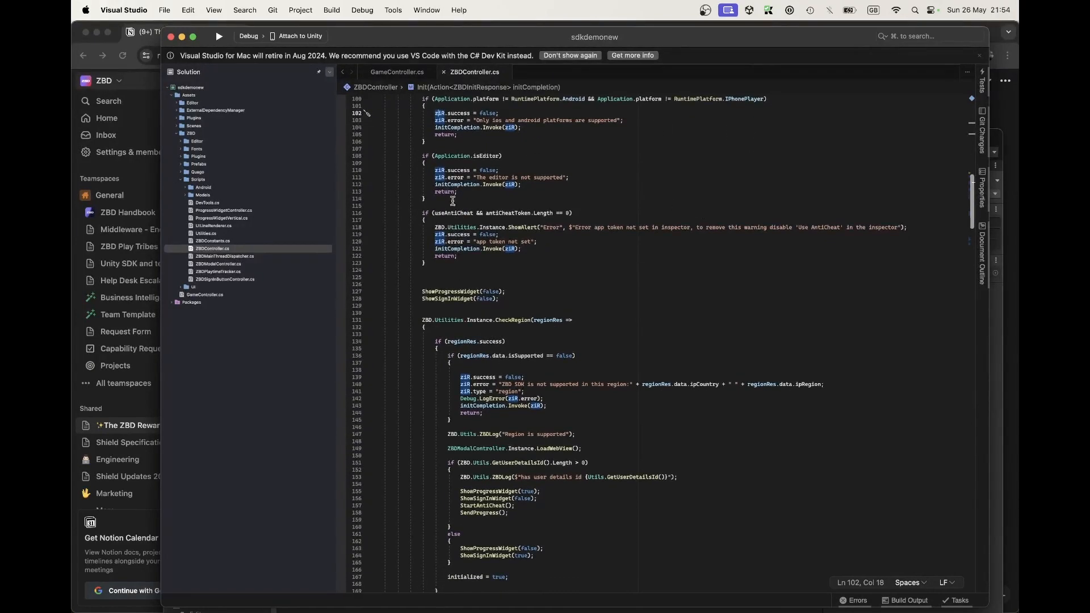
scroll(507, 203, down, 2)
scroll(507, 204, down, 3)
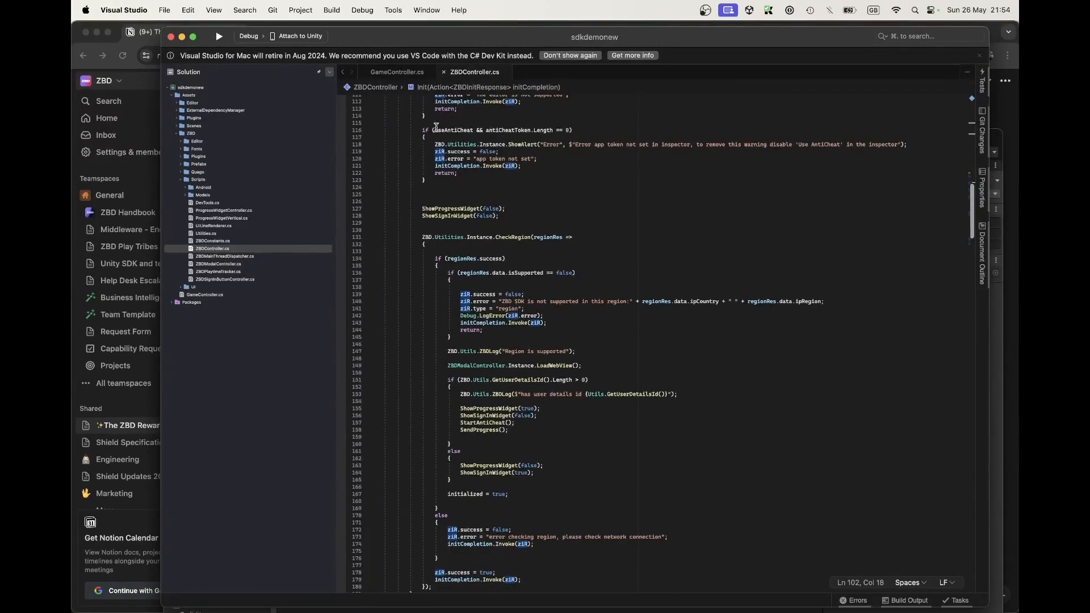
scroll(515, 204, down, 1)
scroll(515, 204, down, 6)
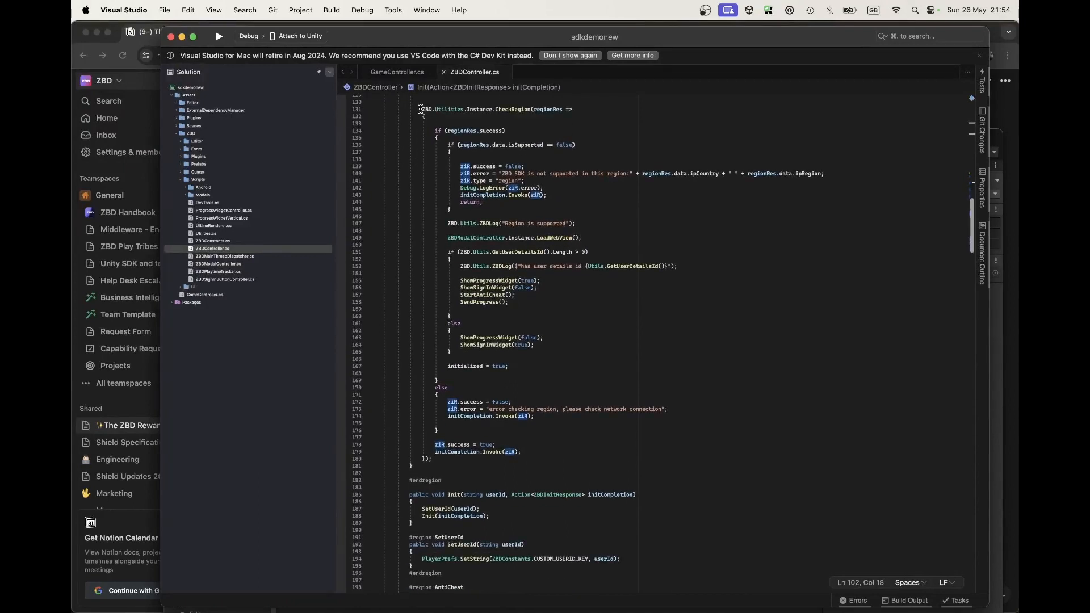
Examine the CheckRegion call in Init, including how it handles unsupported regions and shows the sign-in and progress widgets.
drag(420, 109, 428, 129)
click(428, 129)
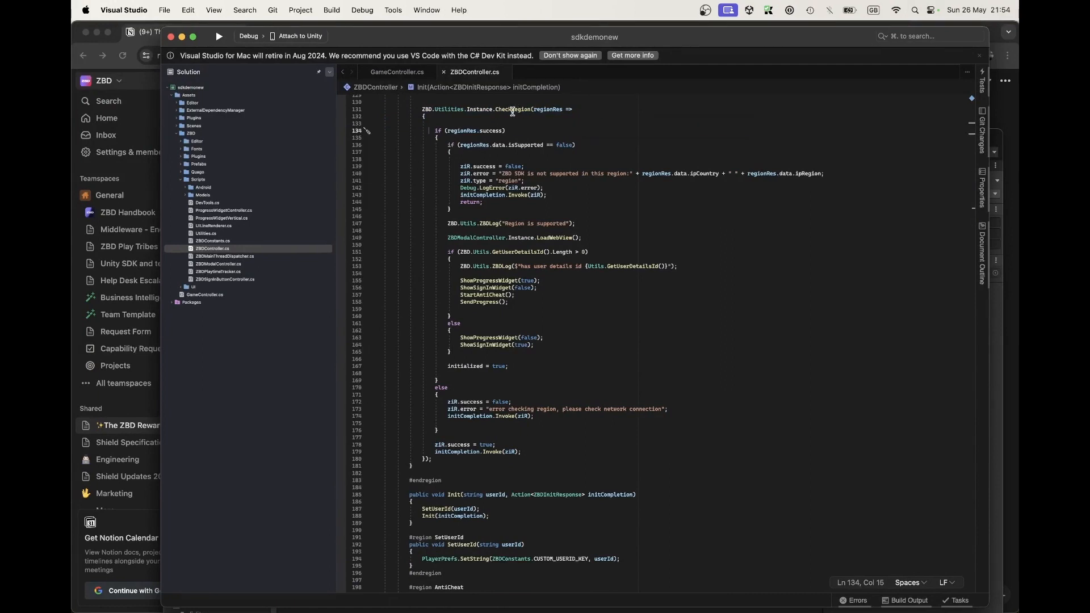
mouse_move(512, 111)
drag(456, 166, 531, 166)
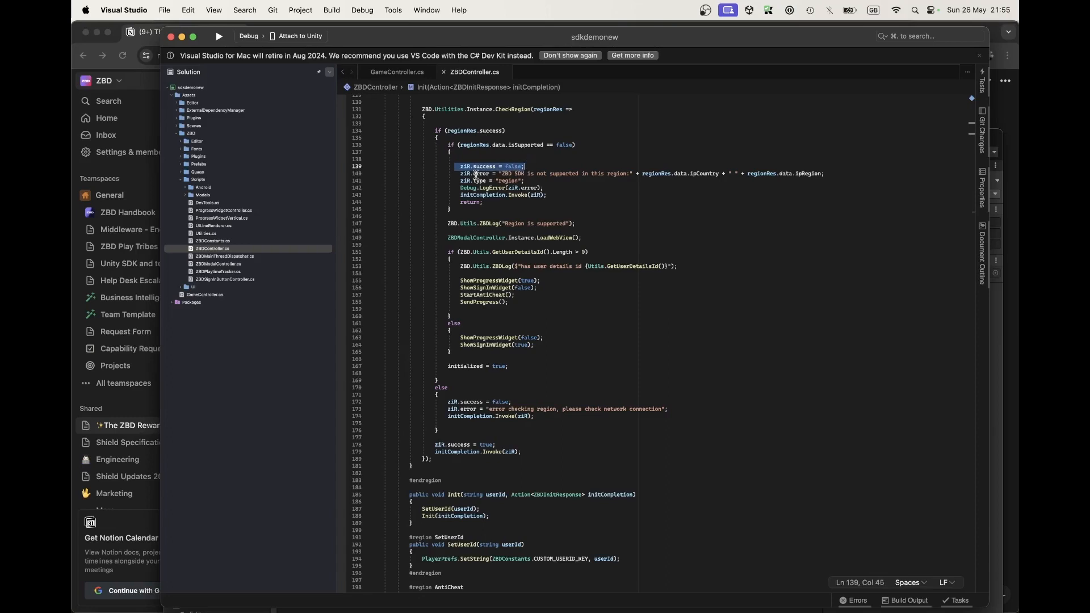
drag(460, 181, 498, 180)
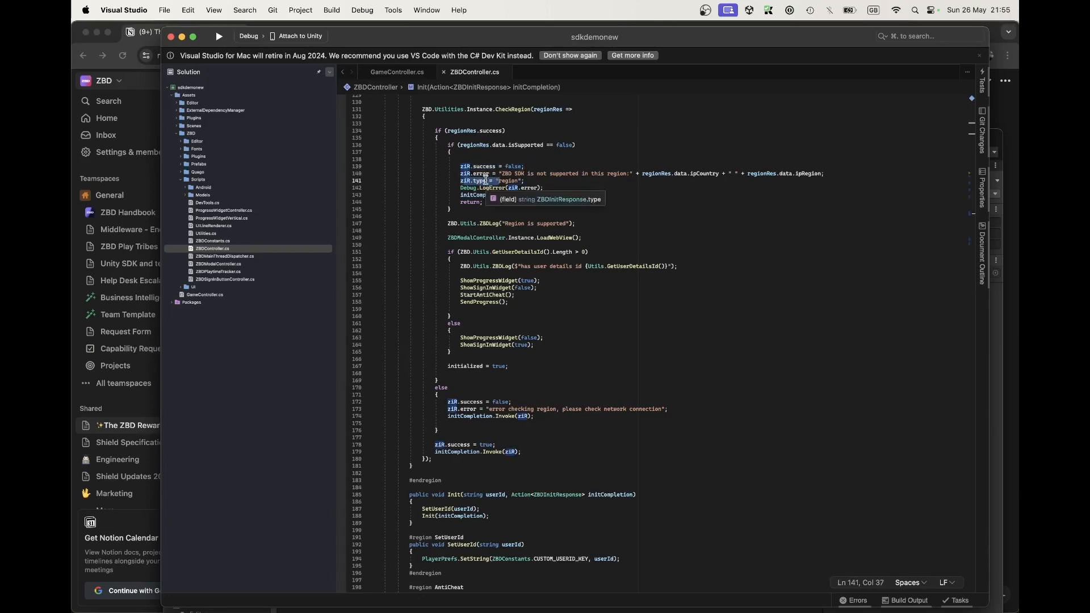
scroll(532, 182, down, 1)
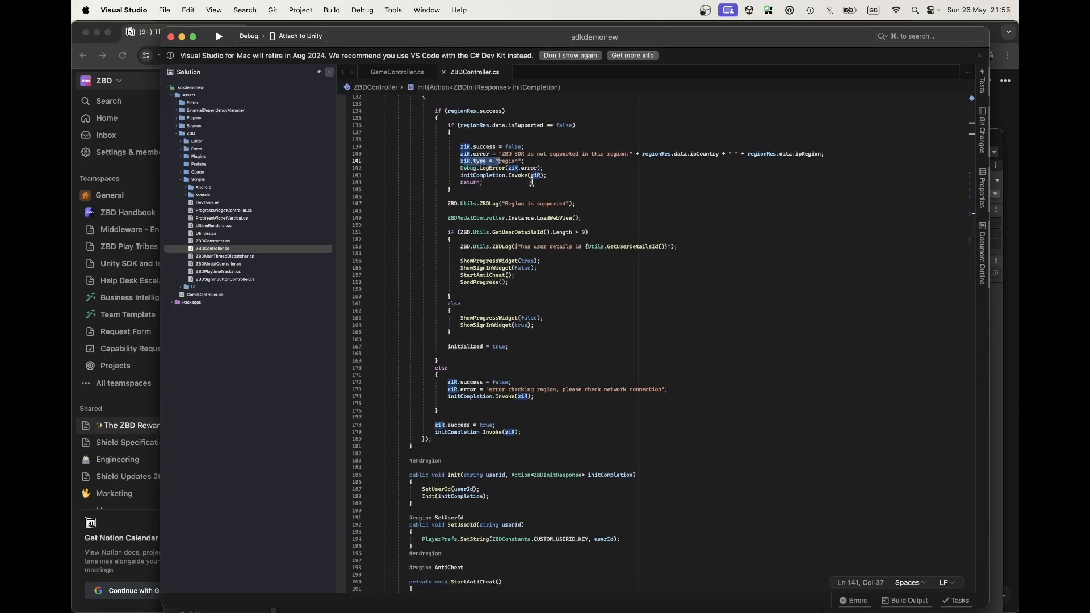
scroll(532, 182, down, 1)
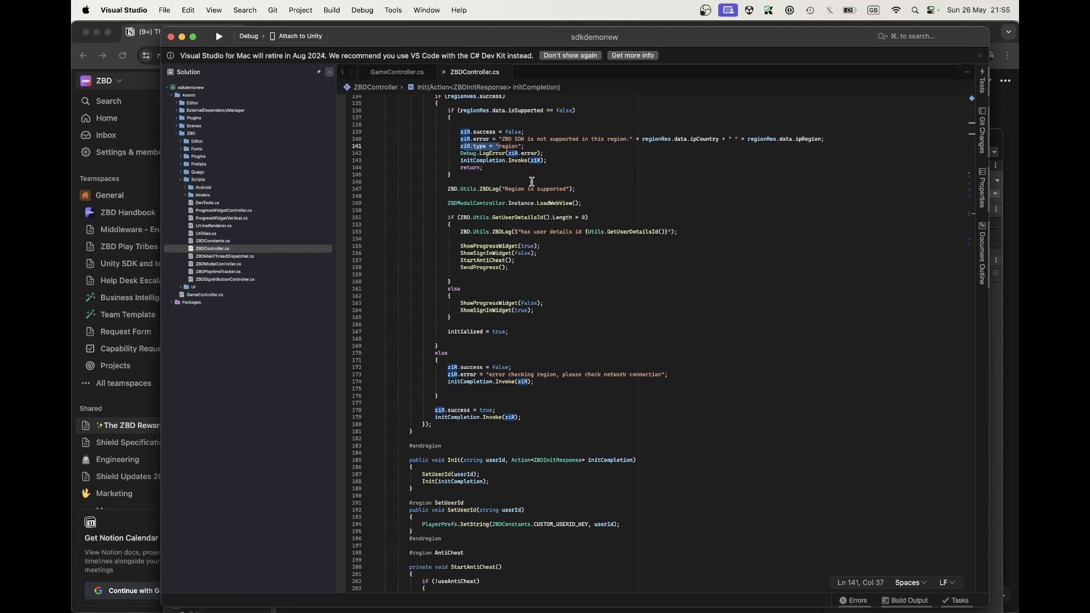
scroll(532, 181, up, 3)
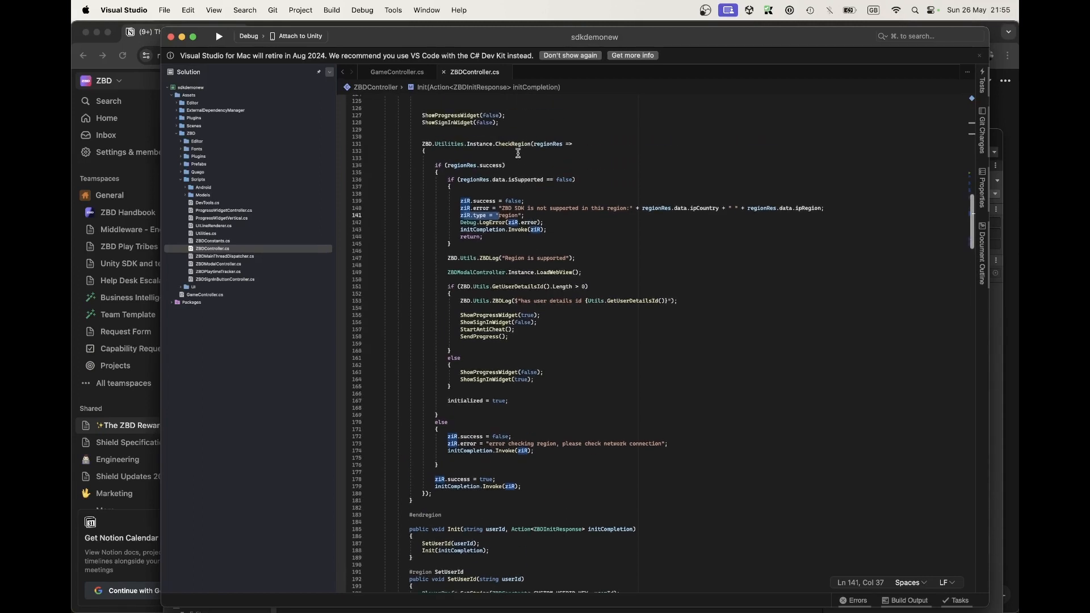
Try wrapping the Init call in GameController.cs's Start method with the opening of the CheckRegion call copied from ZBDController.cs.
drag(422, 144, 435, 152)
key(super+c)
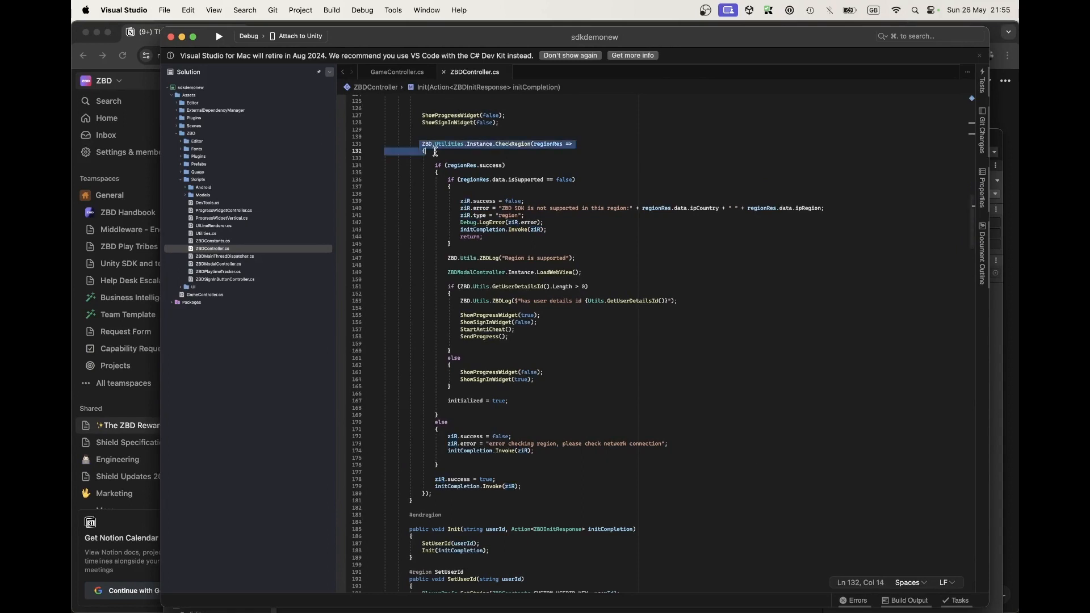
click(397, 72)
click(428, 165)
key(Return)
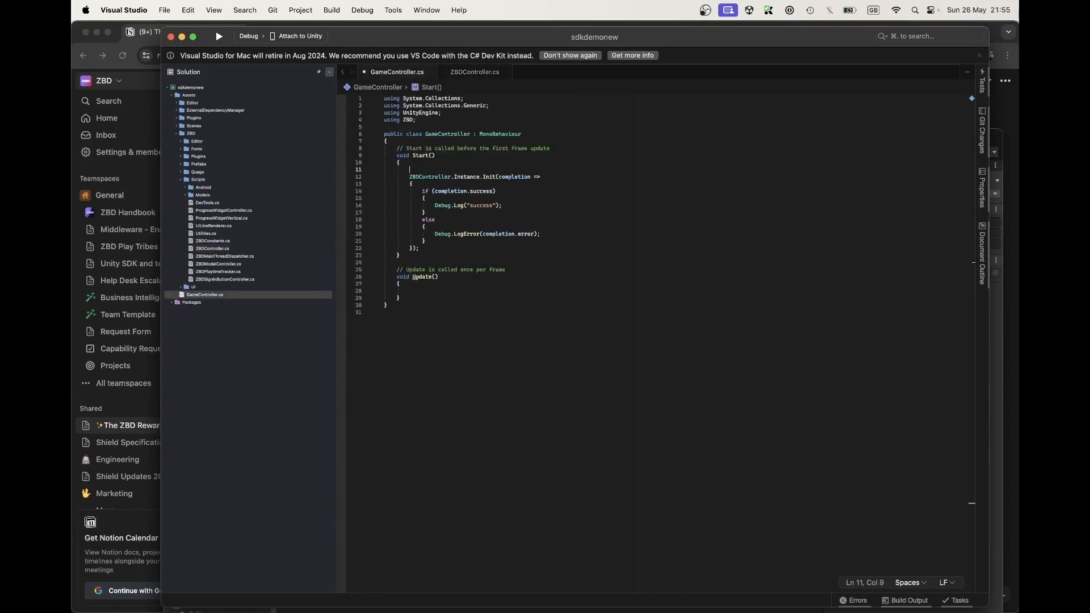
key(super+v)
key(Return)
key(Return)
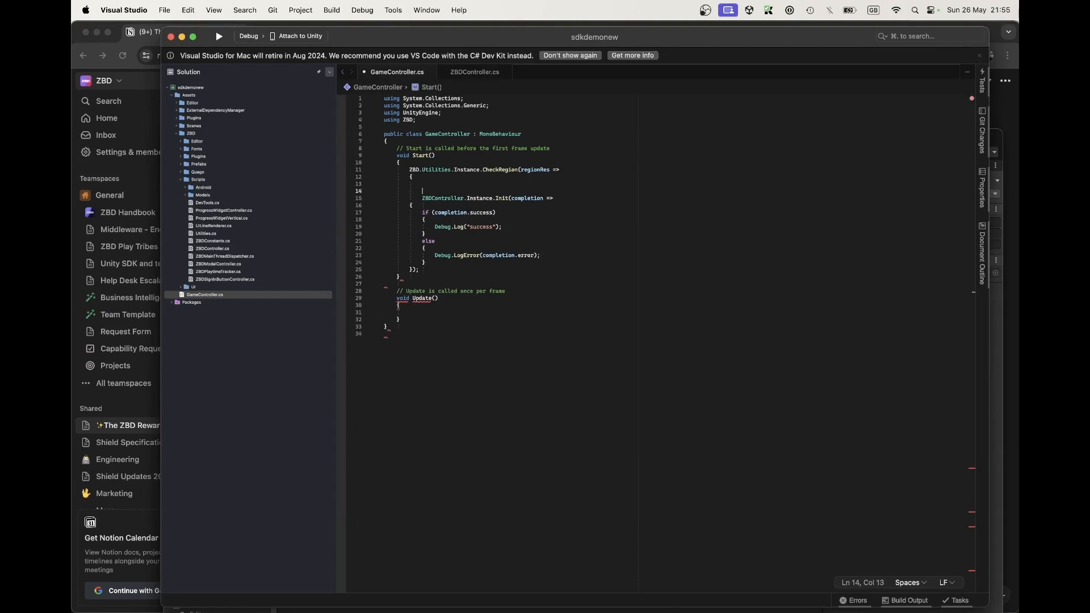
Undo the CheckRegion paste and the added blank lines in GameController.cs's Start method.
key(super+z)
key(super+z)
key(super+z)
key(super+z)
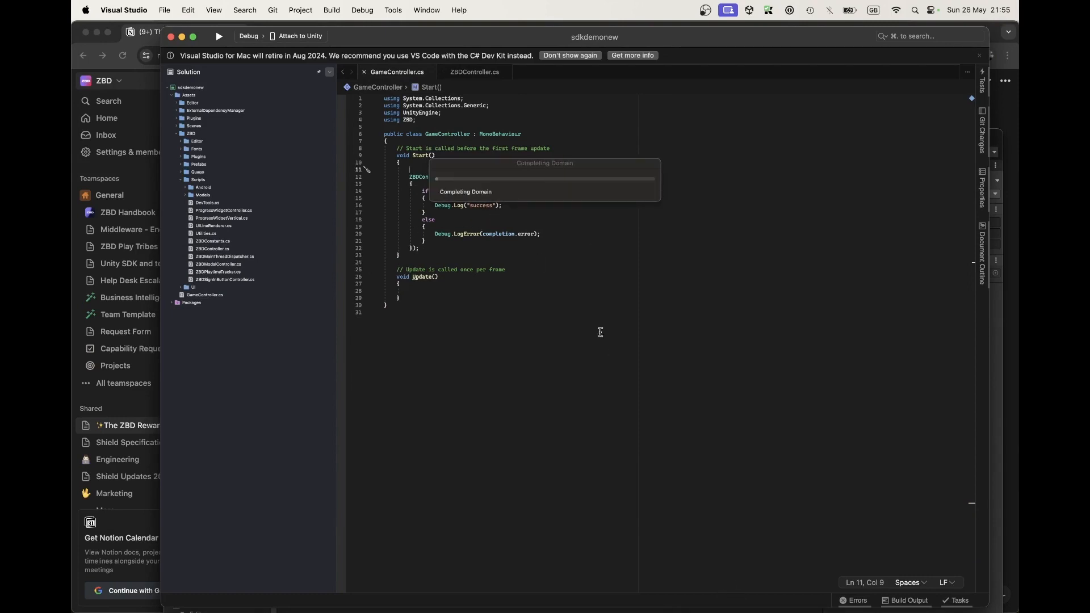
drag(570, 163, 533, 258)
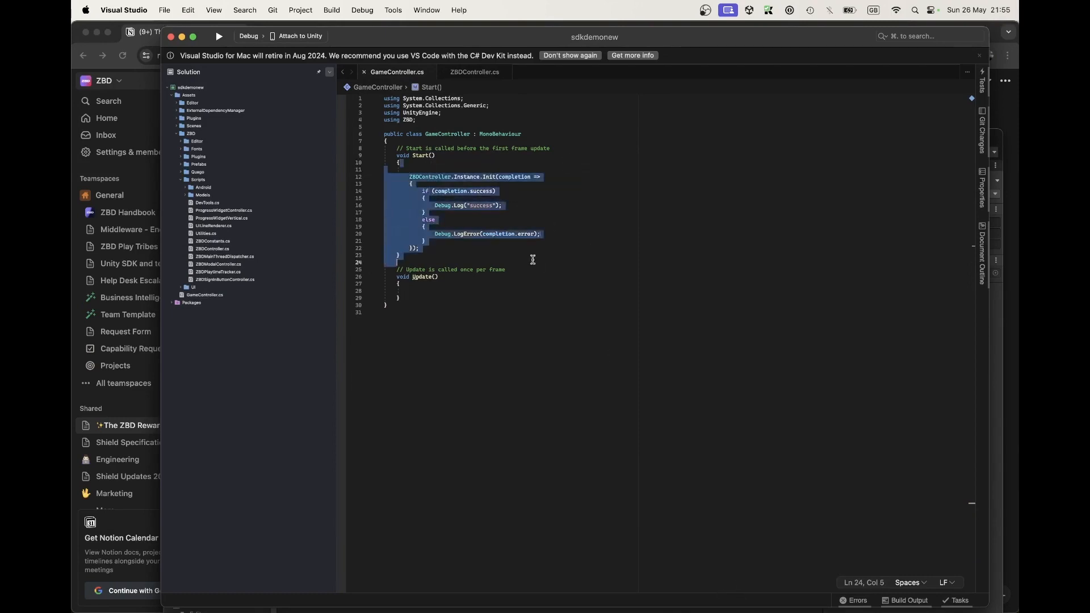
click(533, 259)
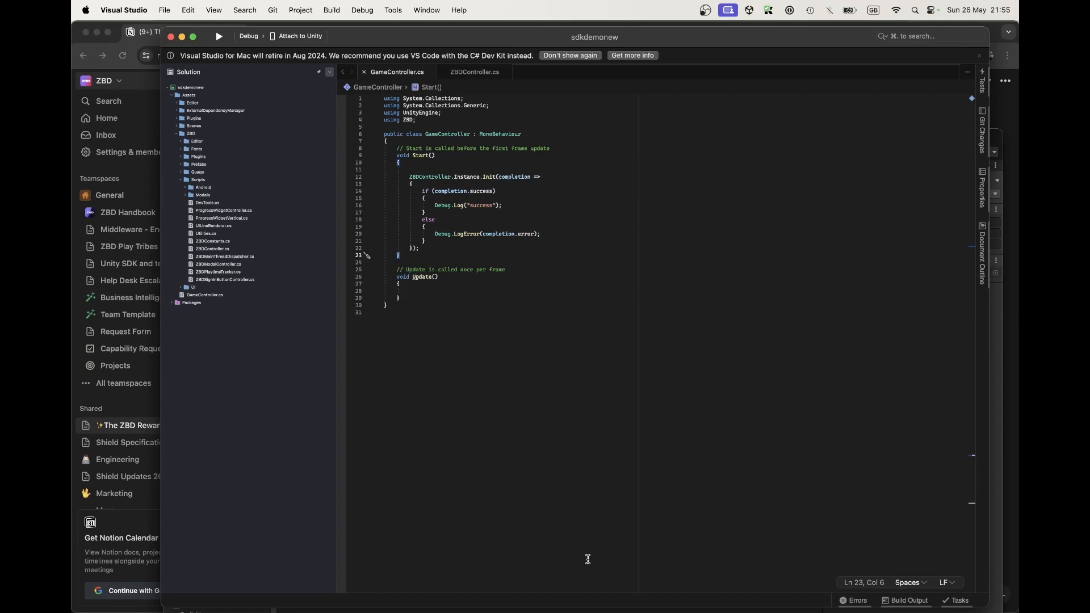
Switch to the Notion guide in Chrome and review the StartTracking and PauseTracking calls following the SDK initialization.
click(147, 32)
scroll(511, 432, down, 4)
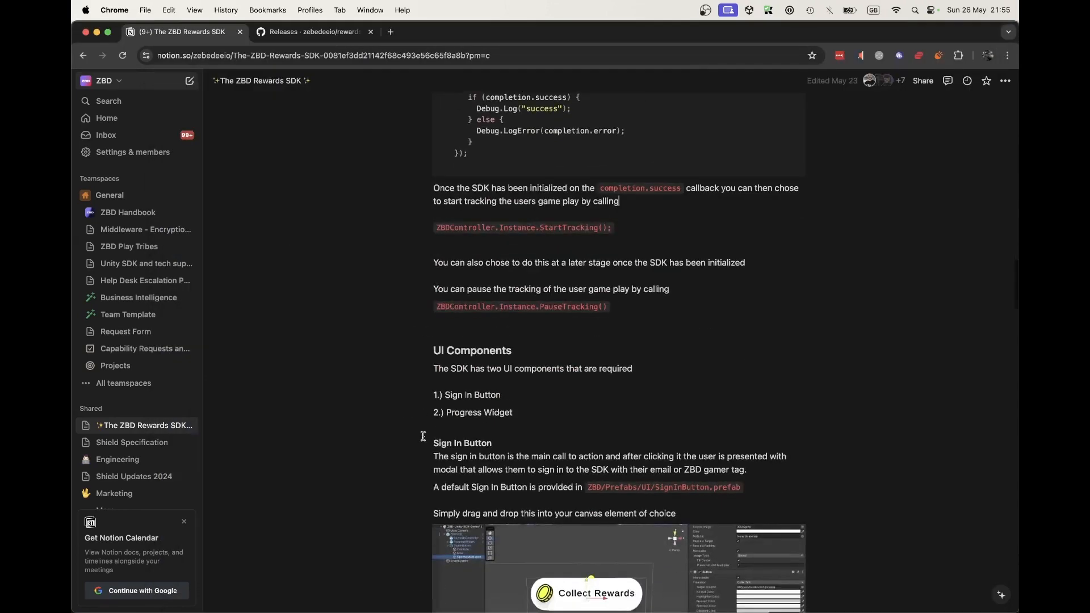
scroll(511, 431, up, 4)
Return to the Unity editor, move its window higher on the desktop and select the Canvas object.
click(731, 609)
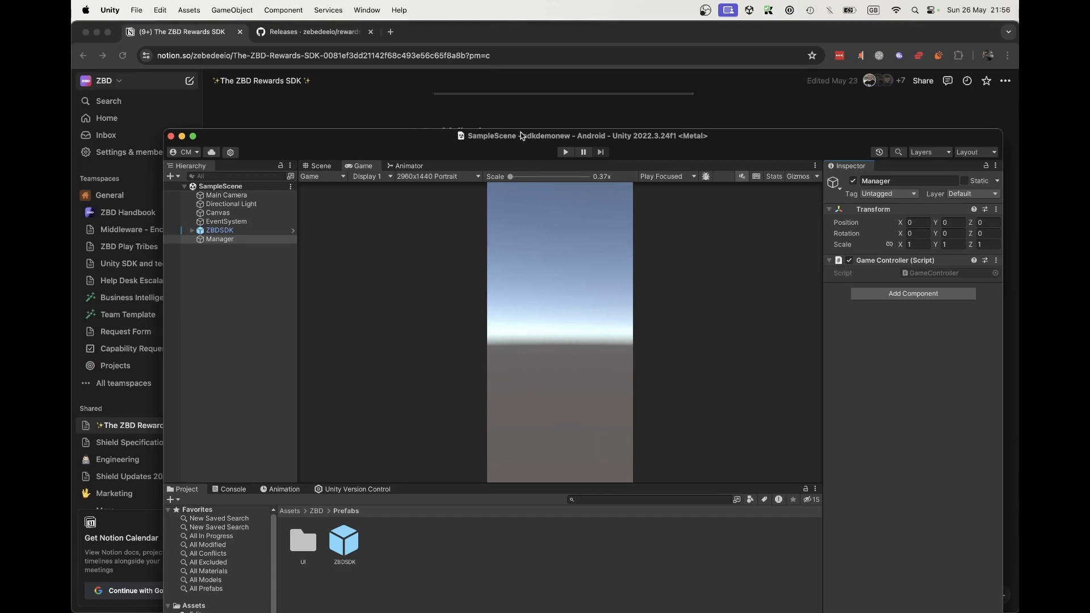
drag(523, 138, 503, 67)
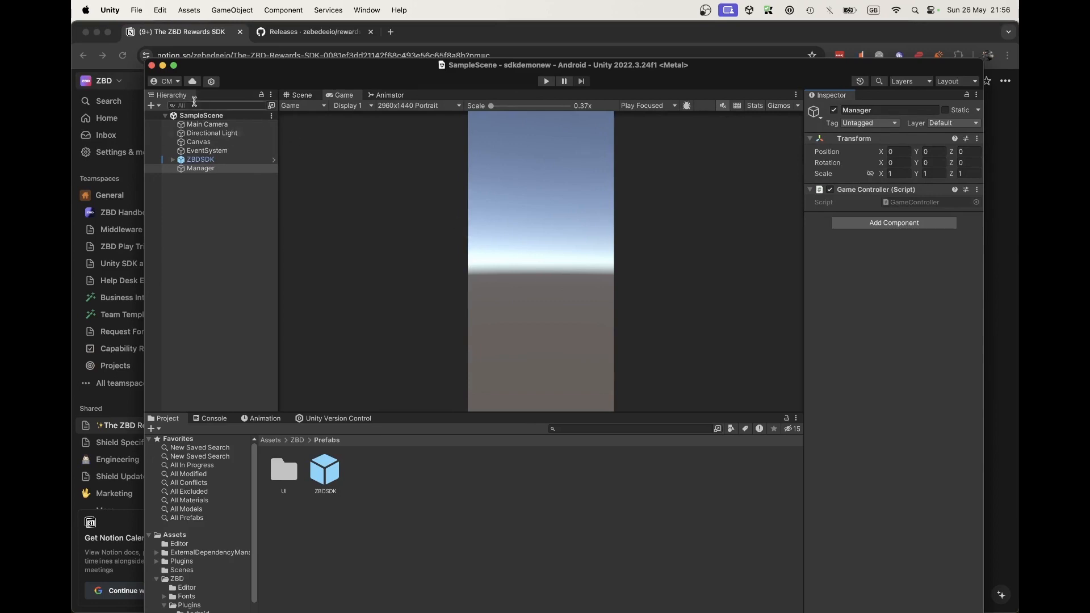
click(200, 142)
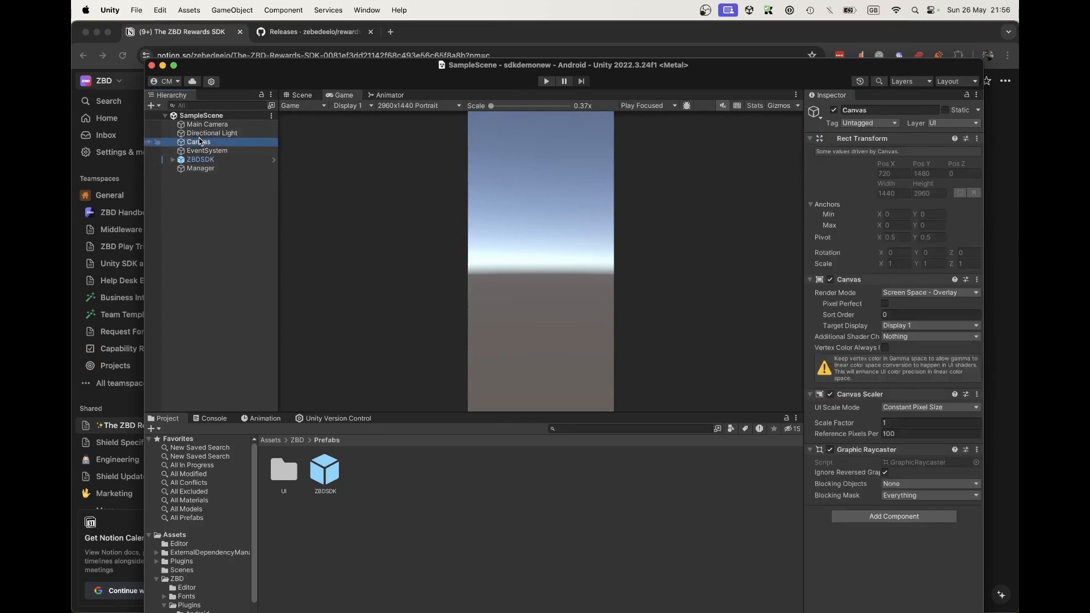
drag(298, 68, 289, 35)
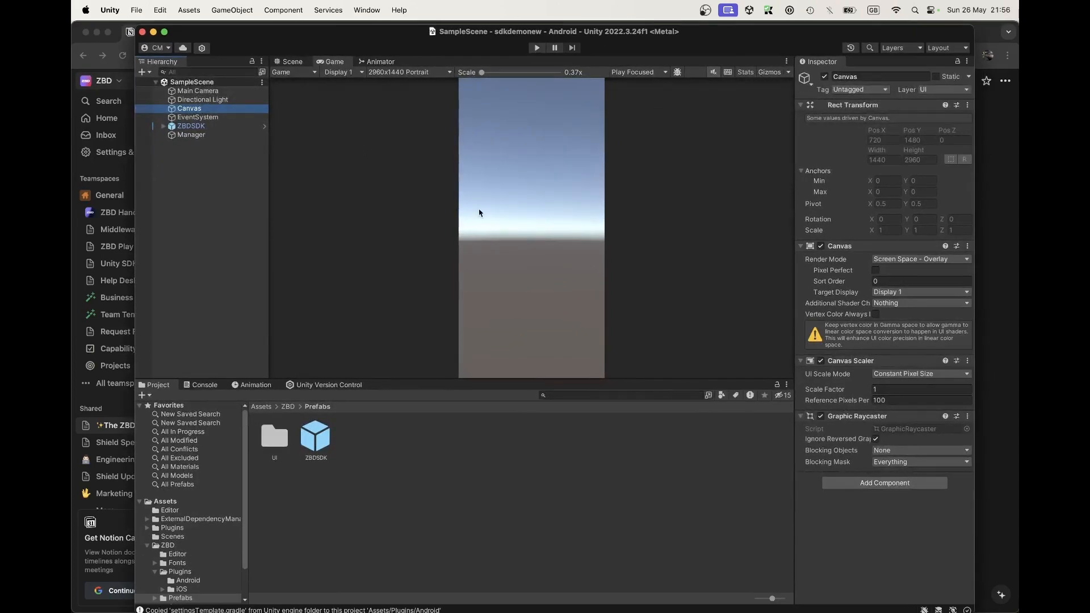
Add a TextMeshPro button under the Canvas and import the TMP Essentials.
right_click(214, 108)
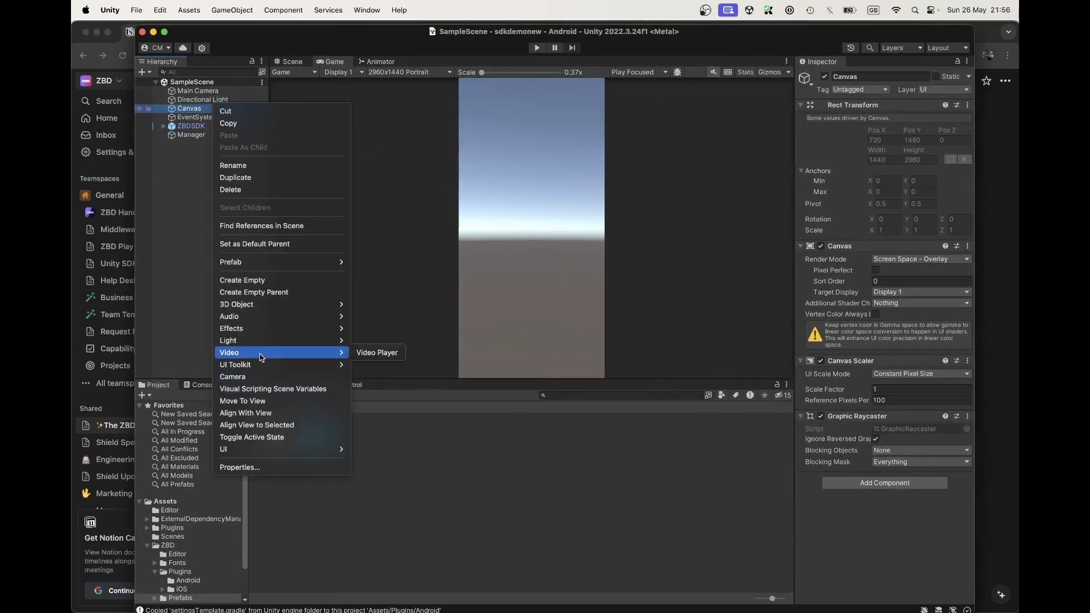
mouse_move(256, 450)
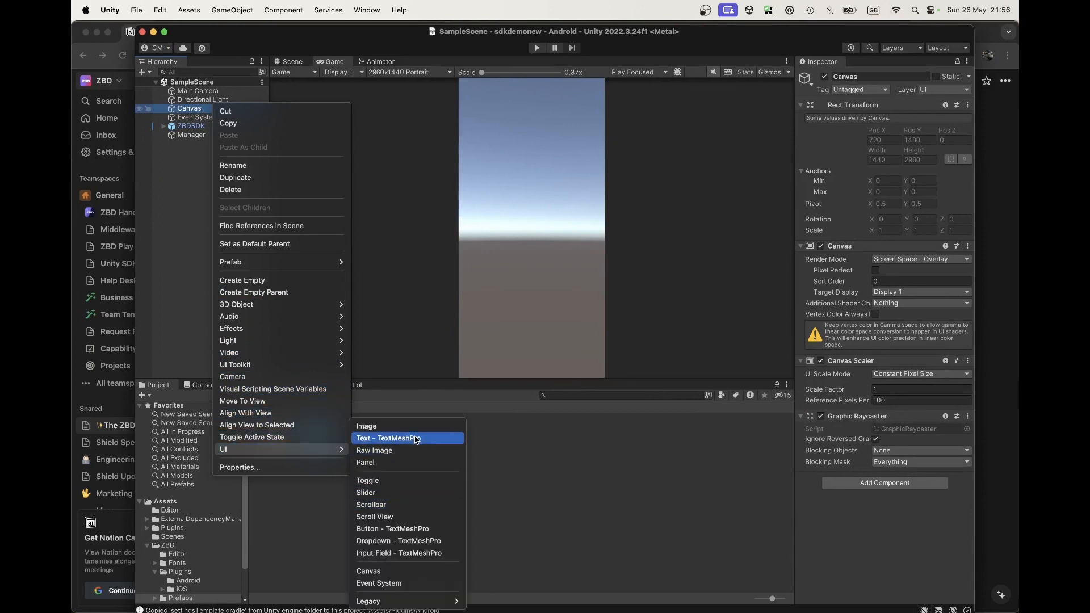
click(417, 530)
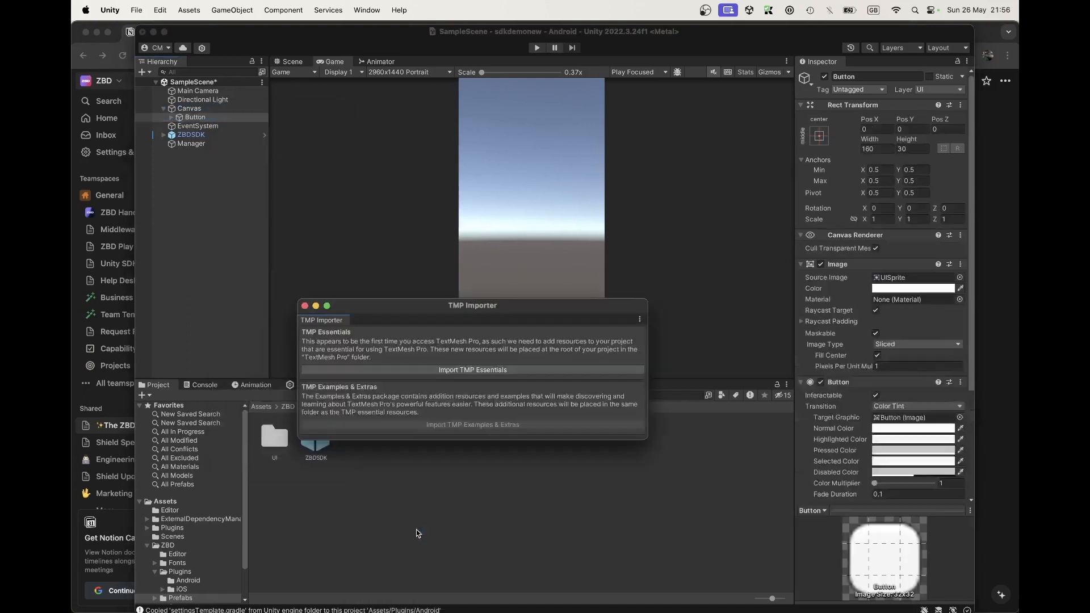
click(435, 372)
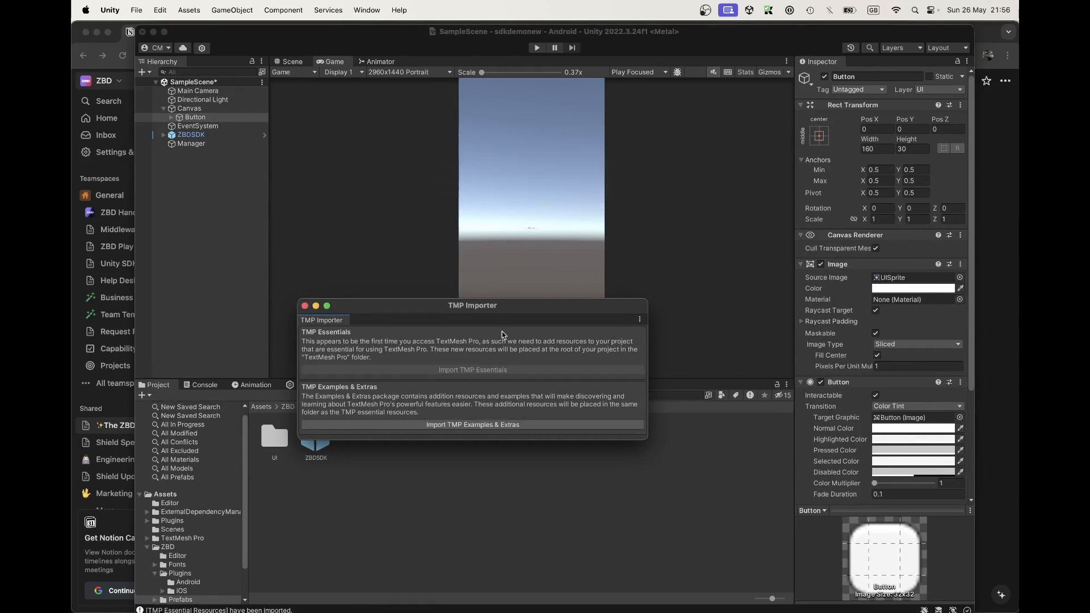
click(305, 306)
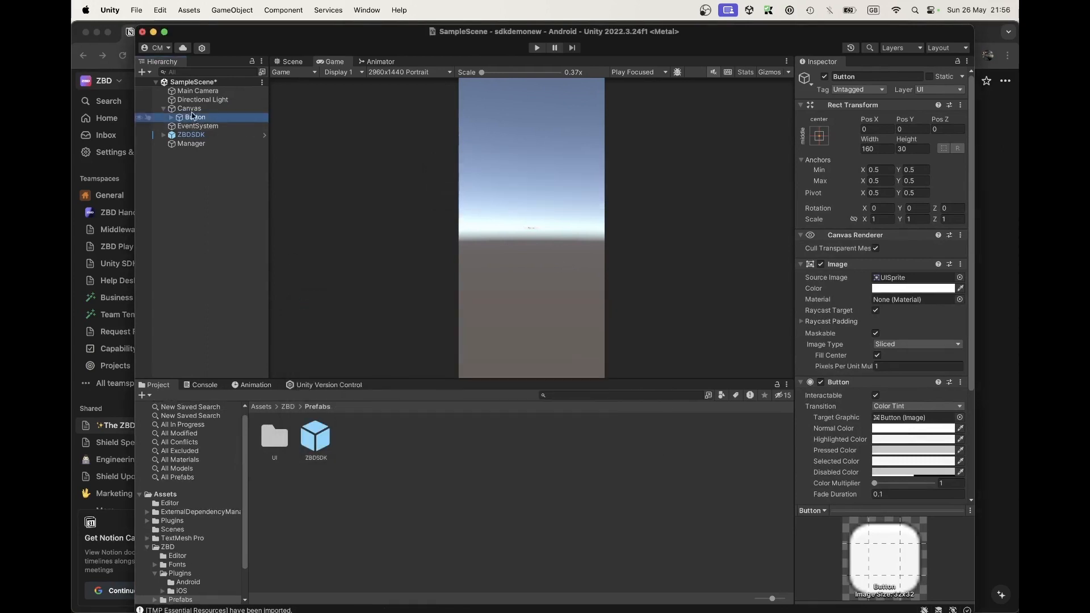
Duplicate the new button under the Canvas in the Scene view.
click(290, 62)
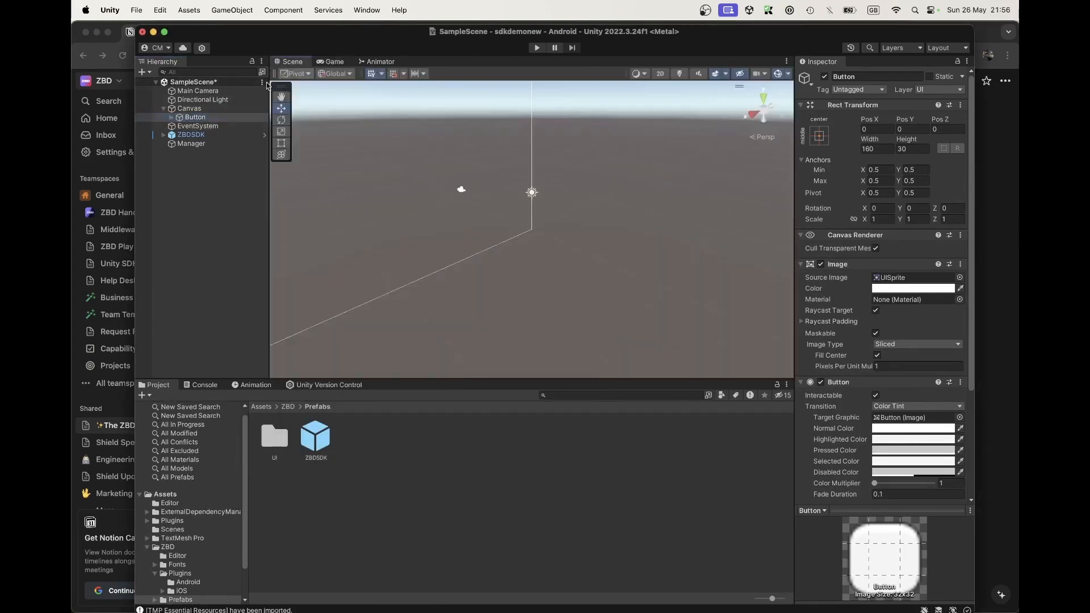
double_click(208, 118)
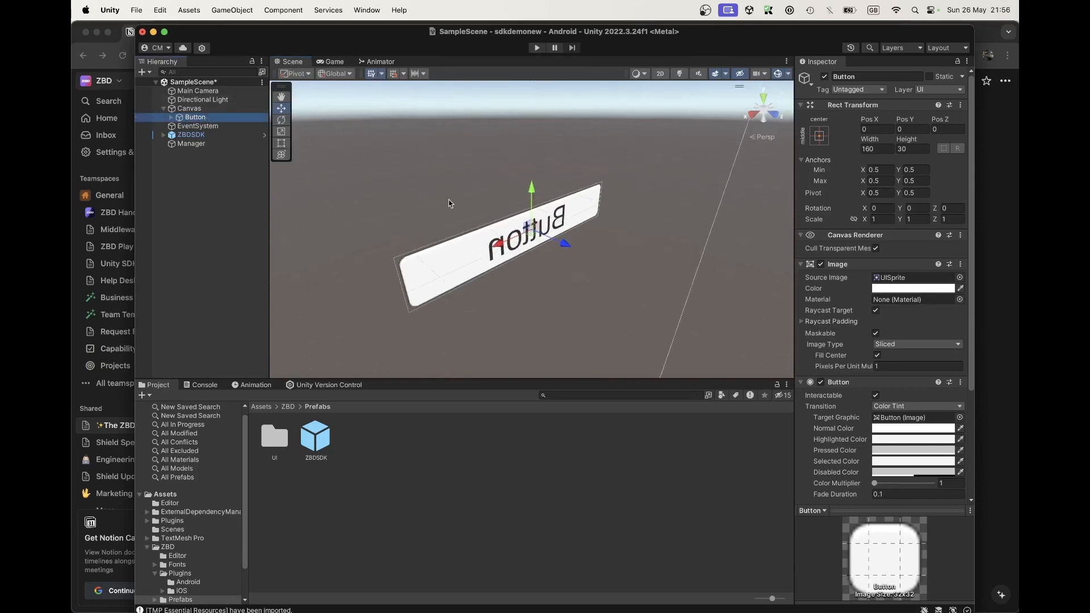
alt+drag(449, 199, 831, 126)
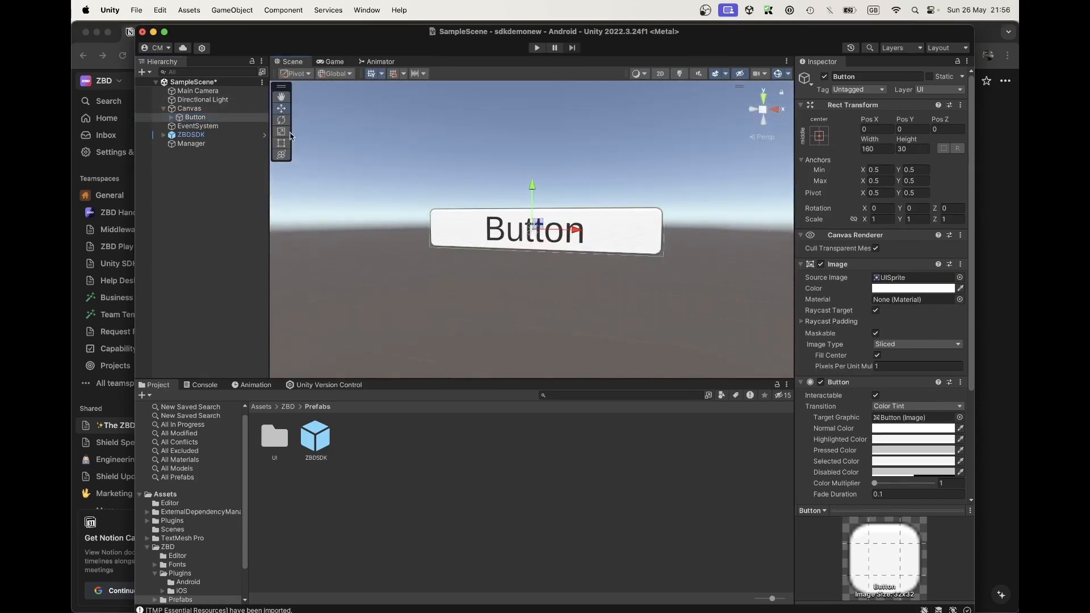
key(super+d)
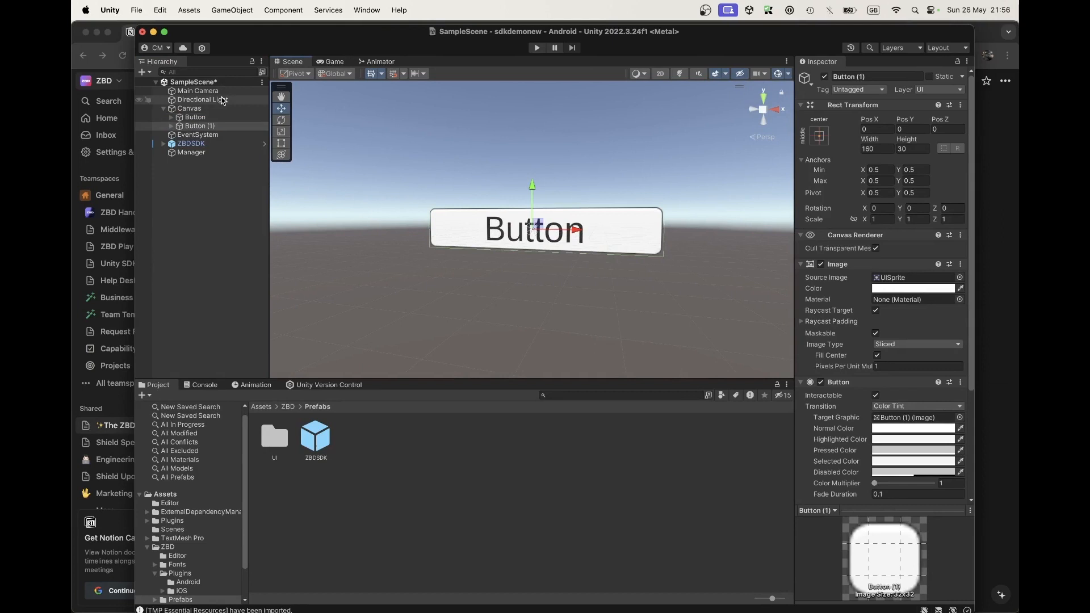
Enlarge both buttons together to about 902 by 254 and move the duplicate below the original, to Pos Y -290.
shift+click(199, 117)
scroll(658, 301, down, 2)
scroll(658, 301, down, 3)
key(t)
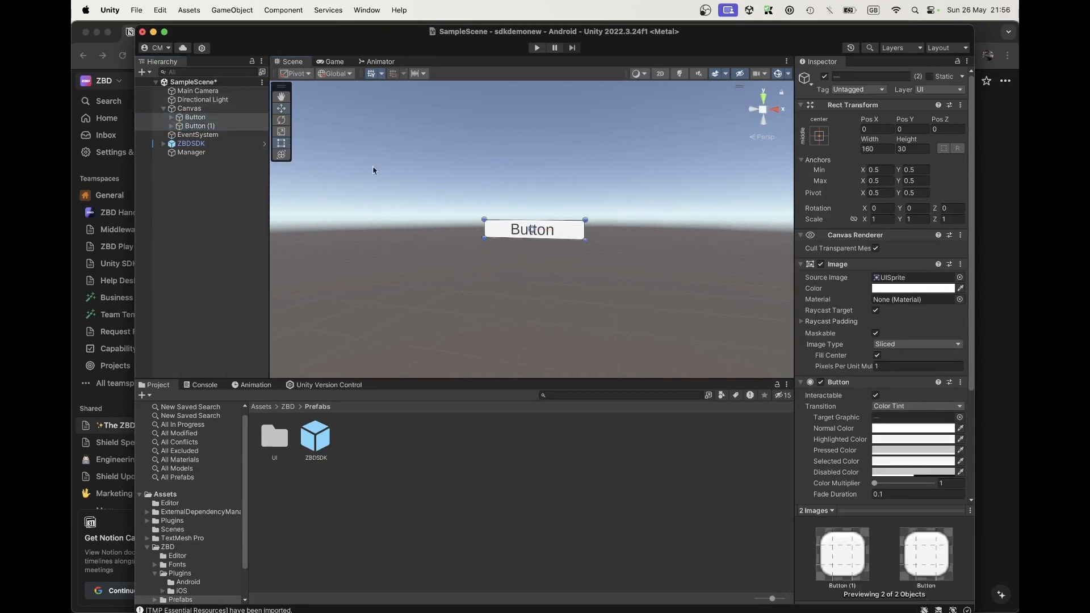
drag(498, 222, 405, 171)
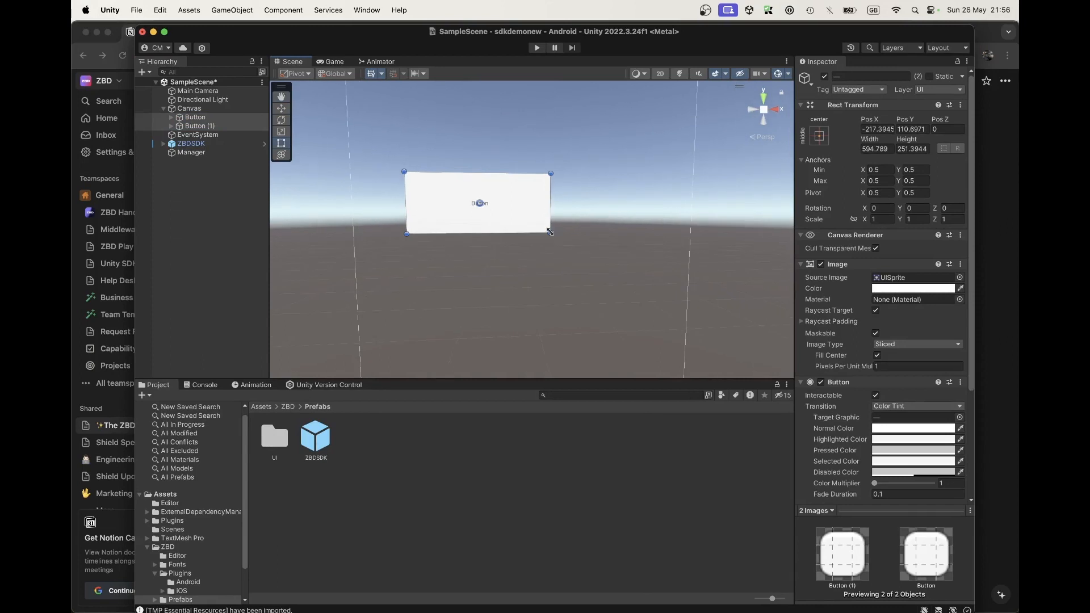
drag(550, 233, 619, 233)
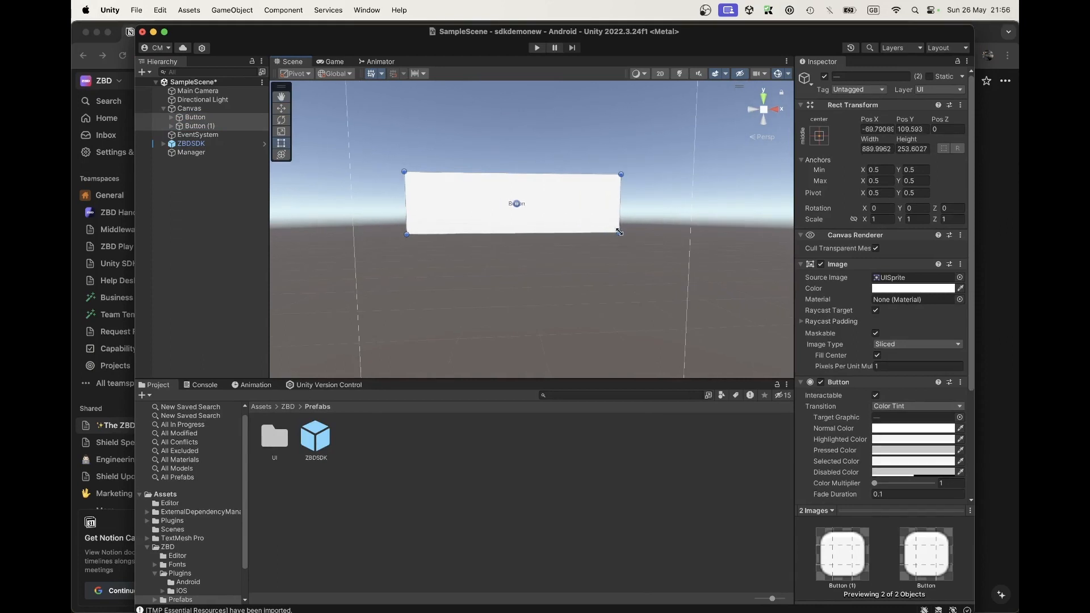
click(220, 126)
drag(537, 239, 536, 318)
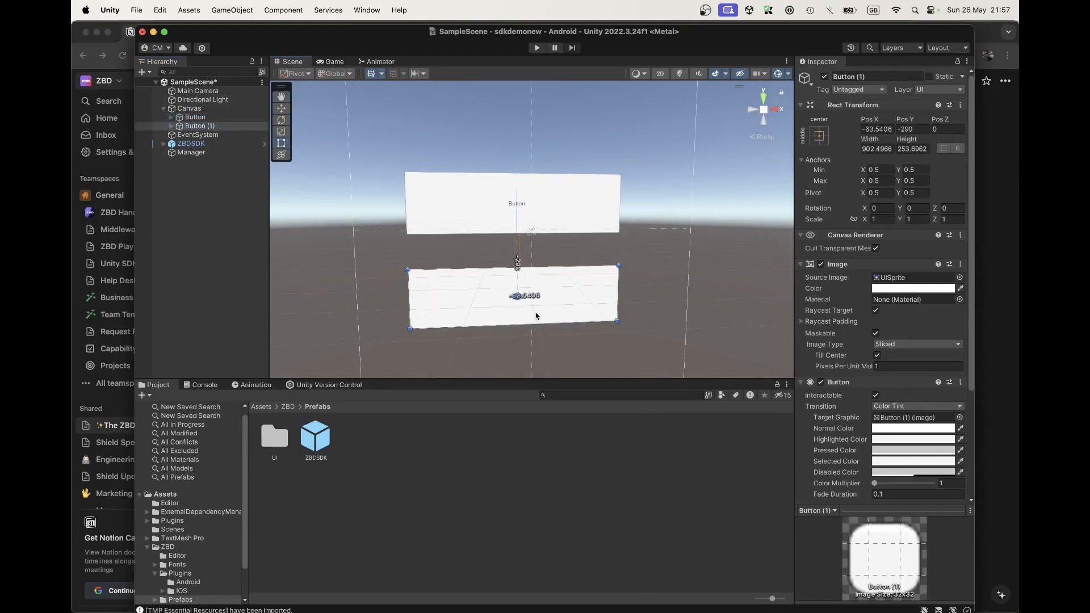
Enable Auto Size on the Text (TMP) children of both buttons together.
click(171, 126)
click(171, 117)
click(208, 126)
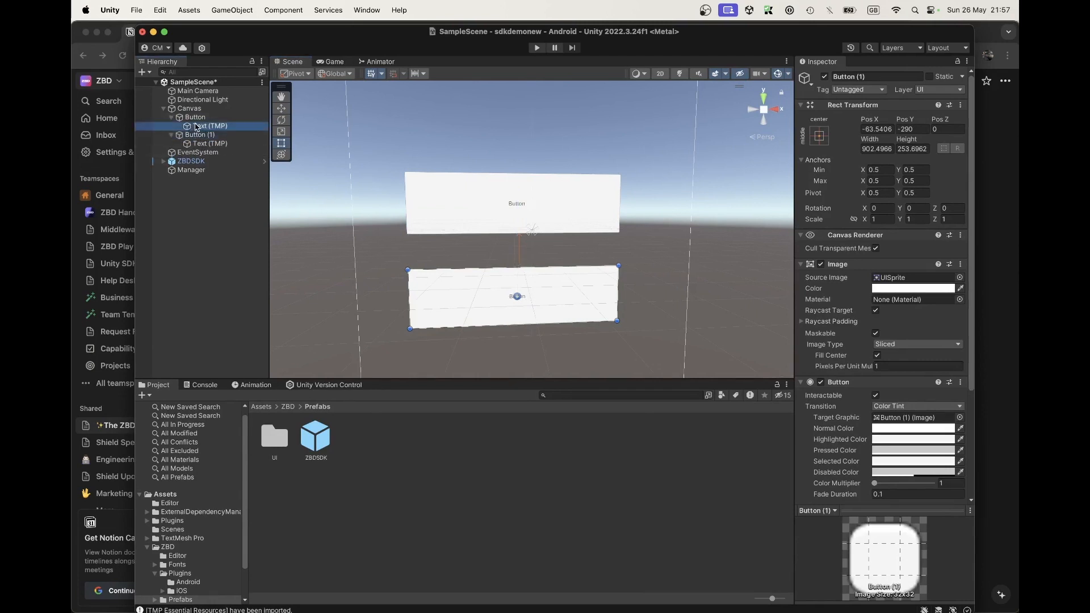
super+click(209, 144)
click(875, 429)
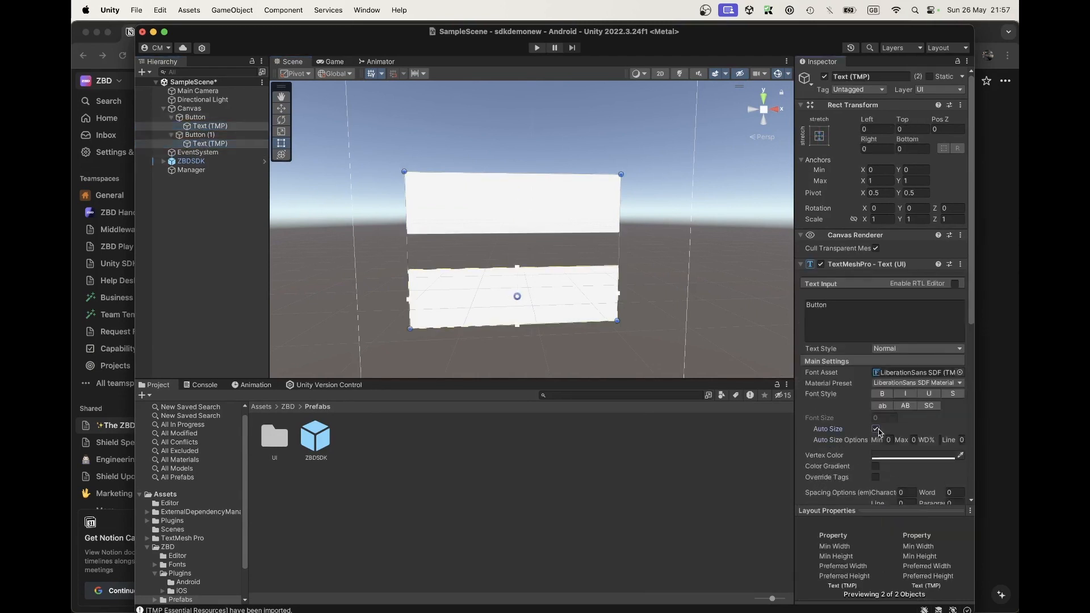
Change the first button's label text to "Start Tracking".
click(218, 127)
click(834, 316)
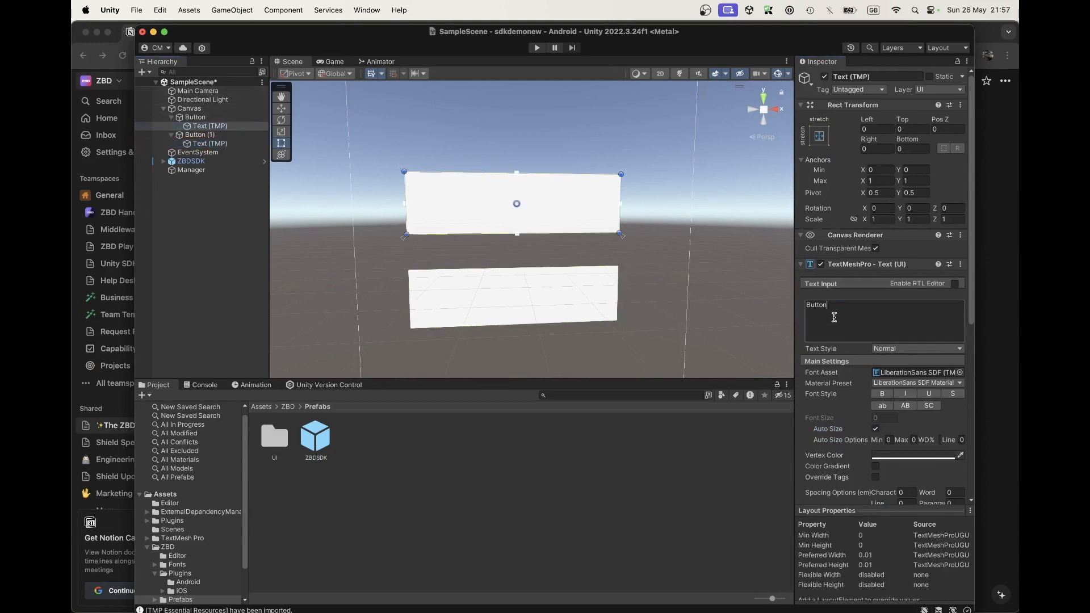
key(super+a)
text(Start Tracking)
click(325, 62)
click(293, 61)
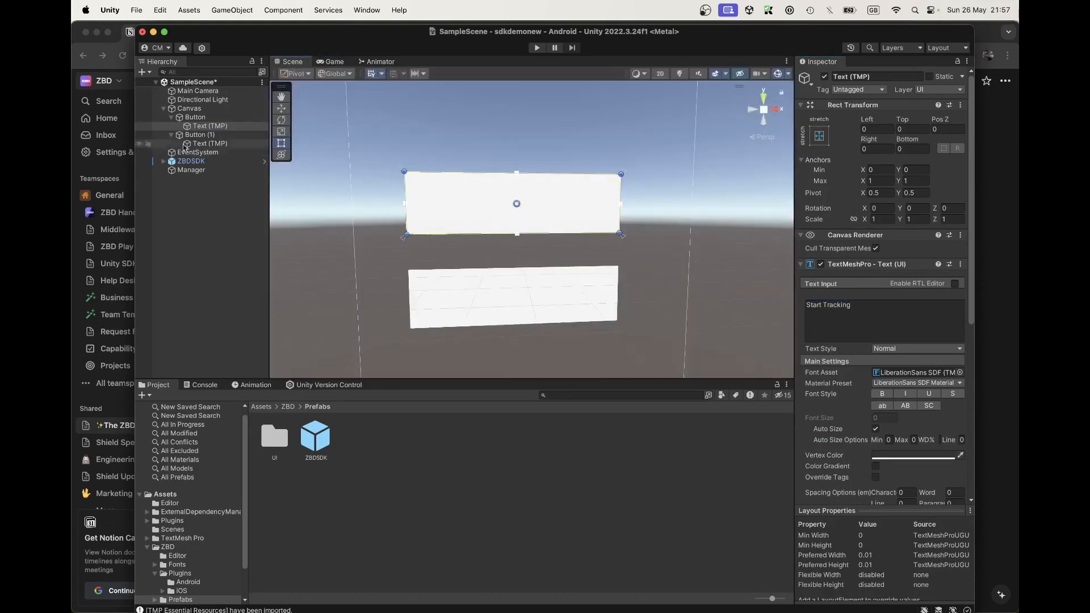
Set the maximum auto size of the first button's label to 100.
click(195, 117)
click(200, 125)
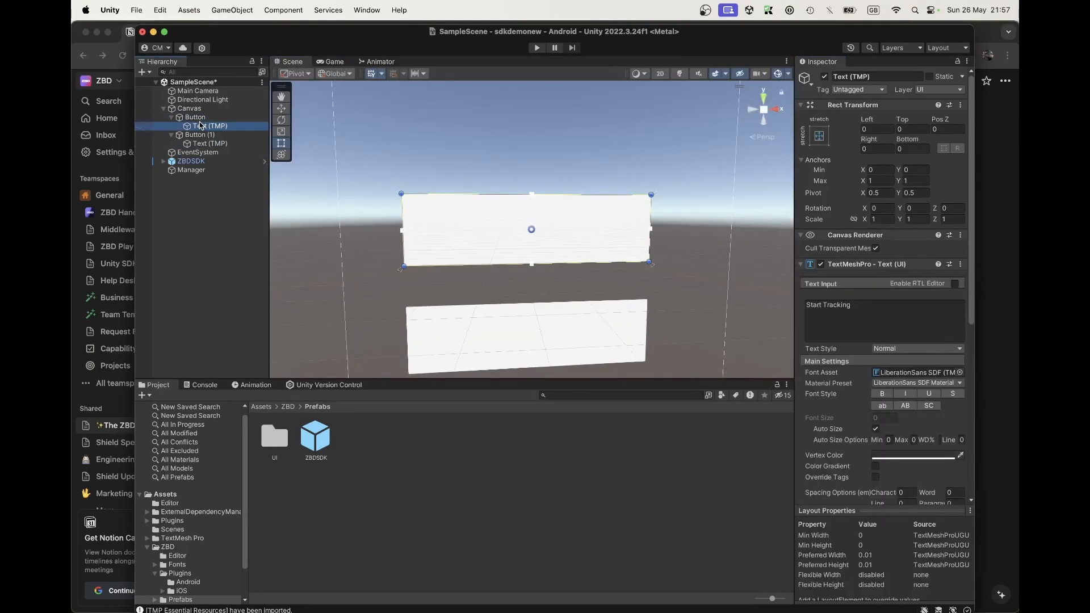
click(200, 126)
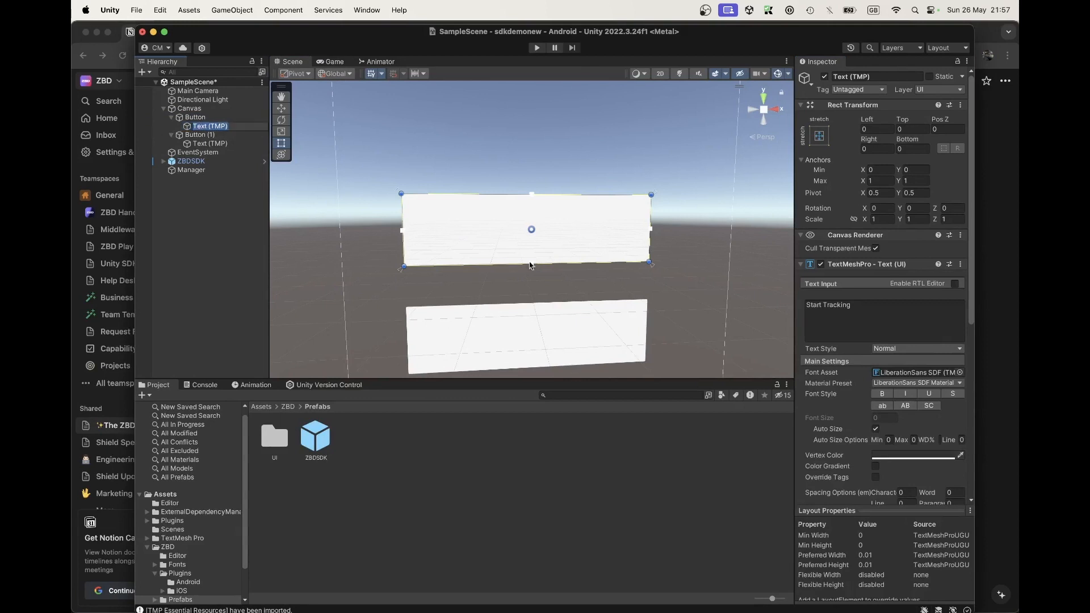
click(915, 440)
text(100)
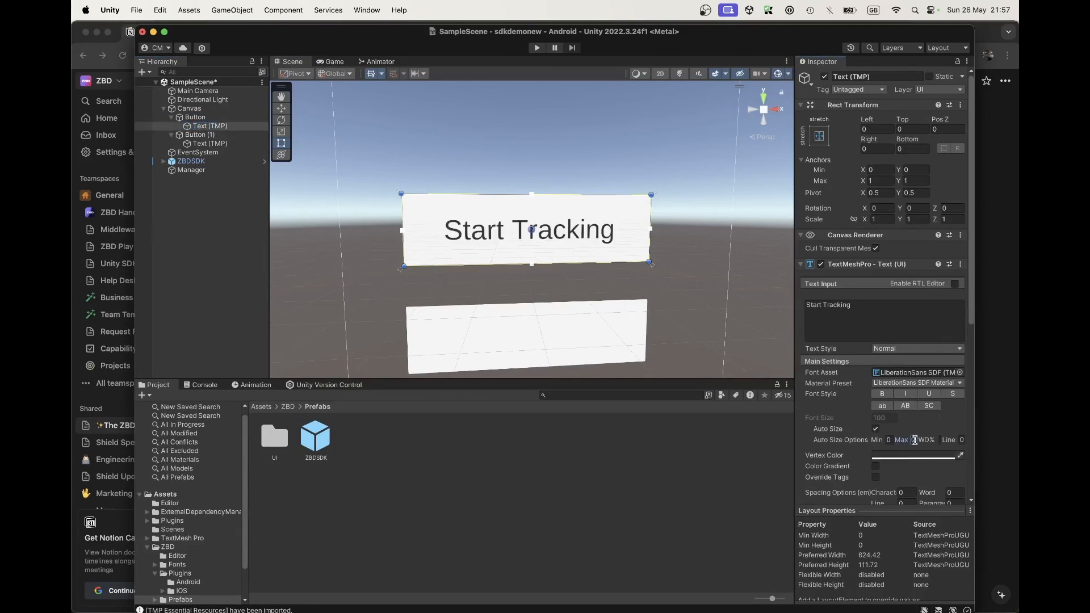
Set the second button's label to a maximum auto size of 100 and the text "Stop Tracking".
click(209, 143)
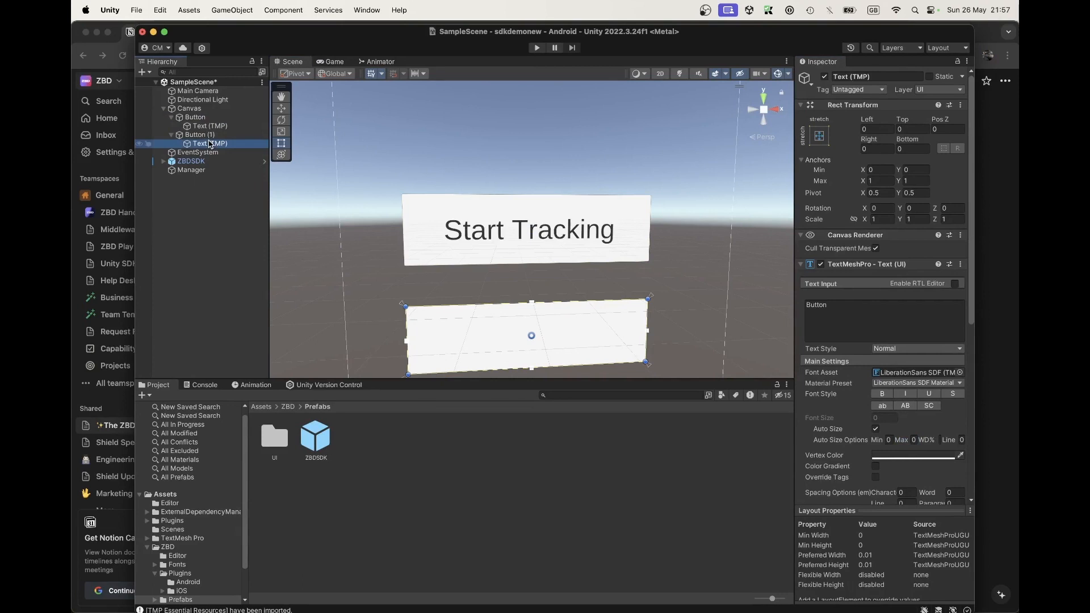
click(914, 440)
text(100)
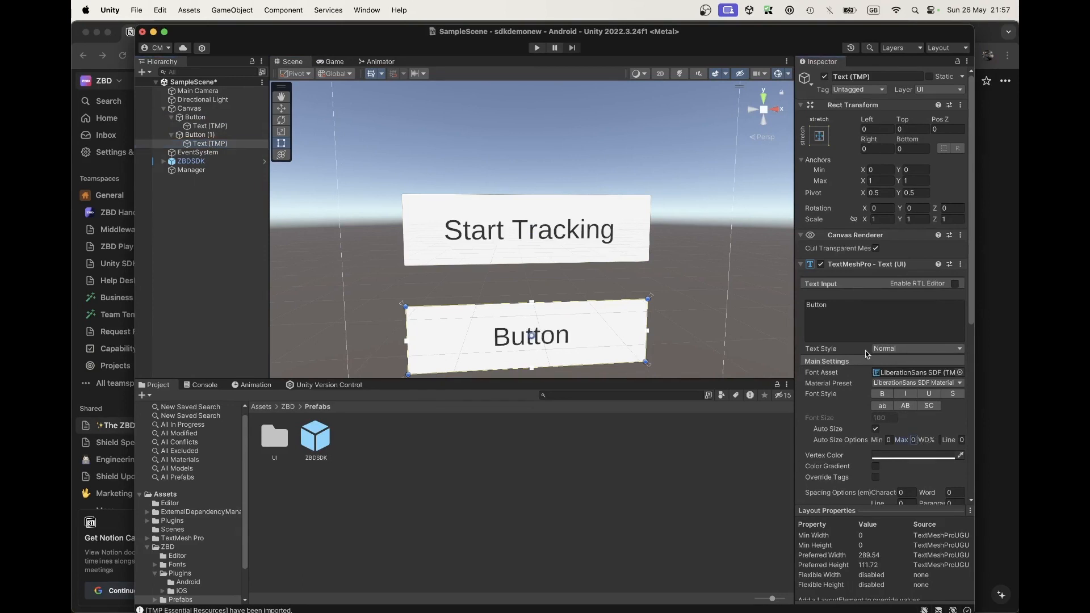
click(858, 325)
text(Stop)
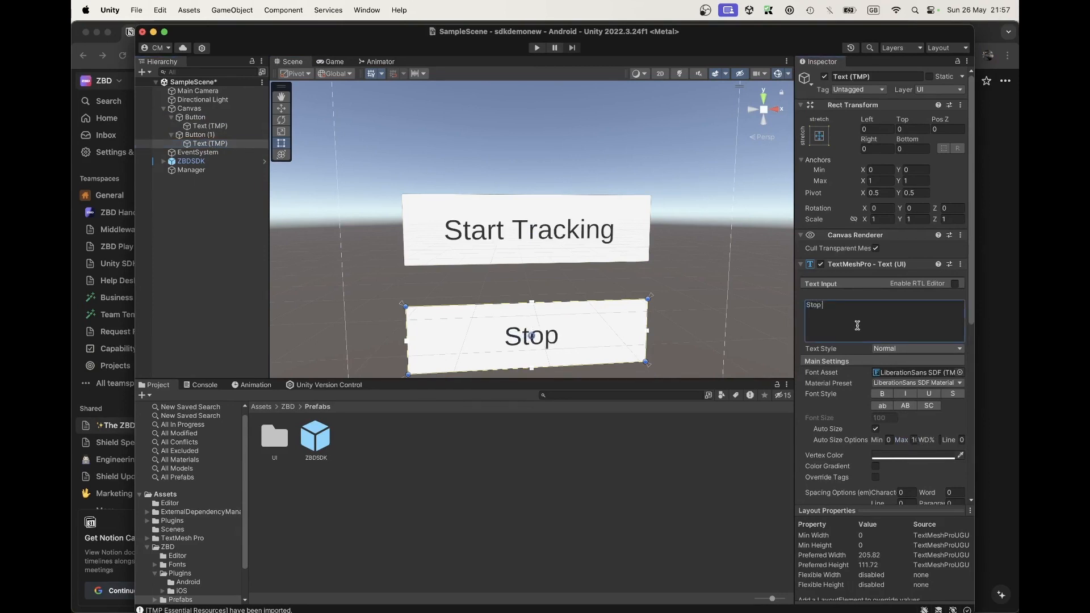
text( Tracking)
scroll(605, 276, down, 3)
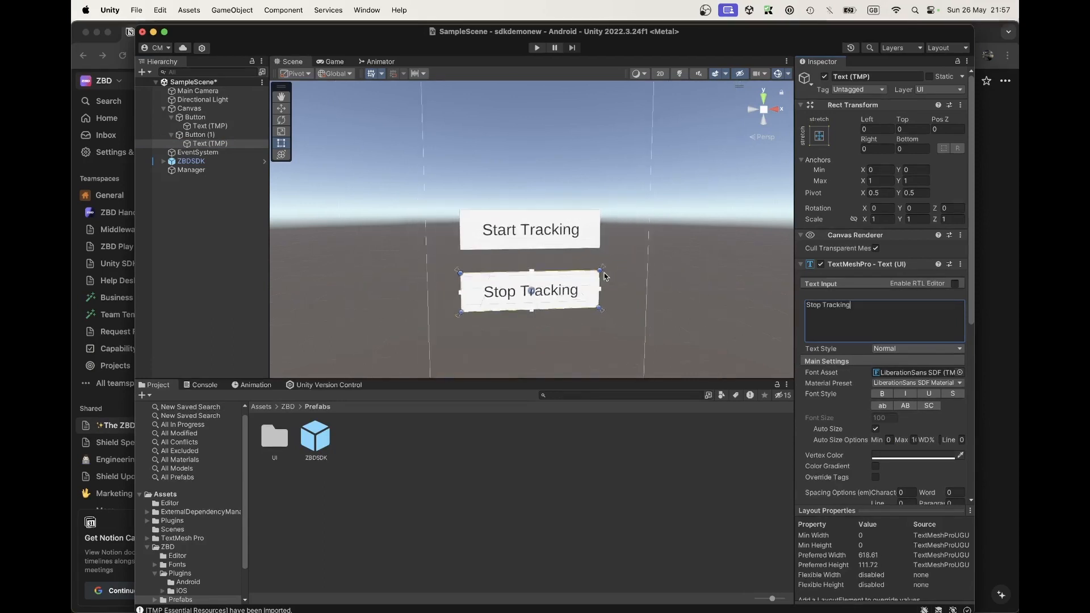
Centre the Start Tracking and Stop Tracking buttons horizontally on the canvas with a wider vertical gap, and save the scene.
scroll(604, 277, down, 2)
click(196, 117)
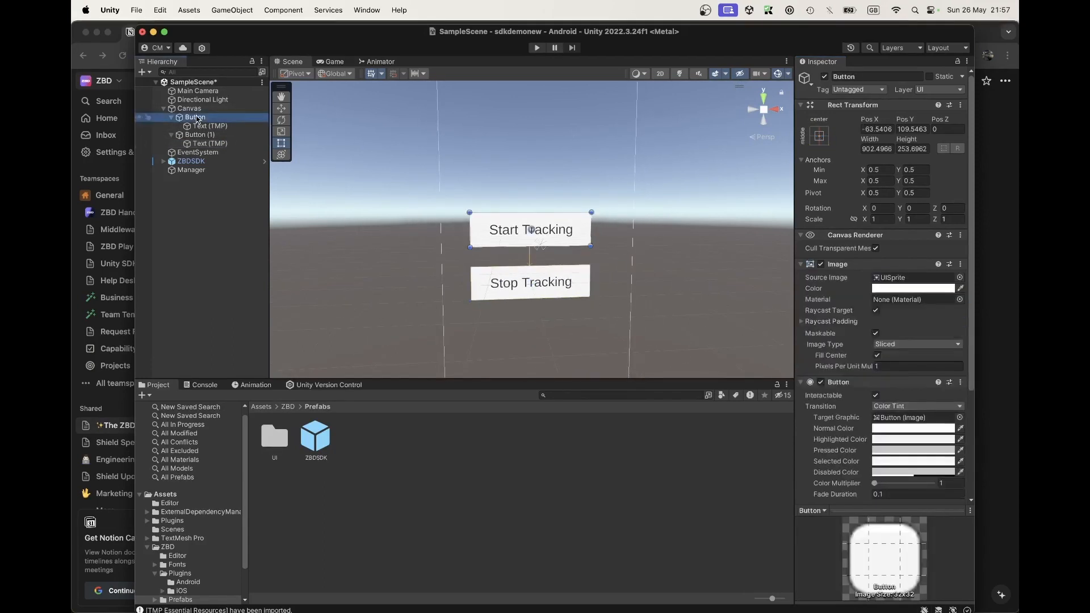
drag(565, 234, 575, 204)
click(209, 134)
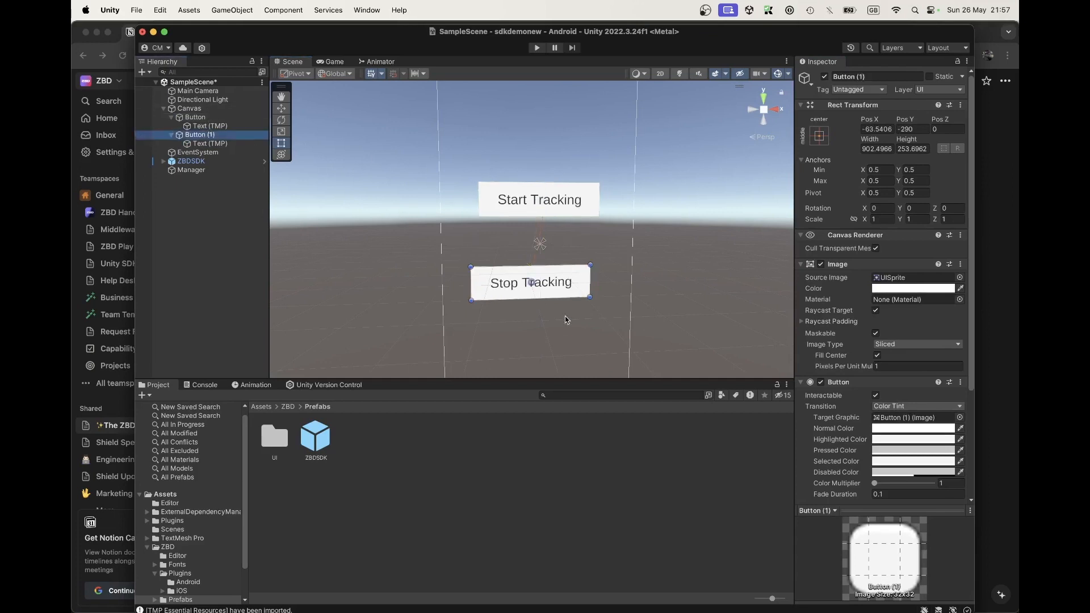
drag(521, 282, 576, 295)
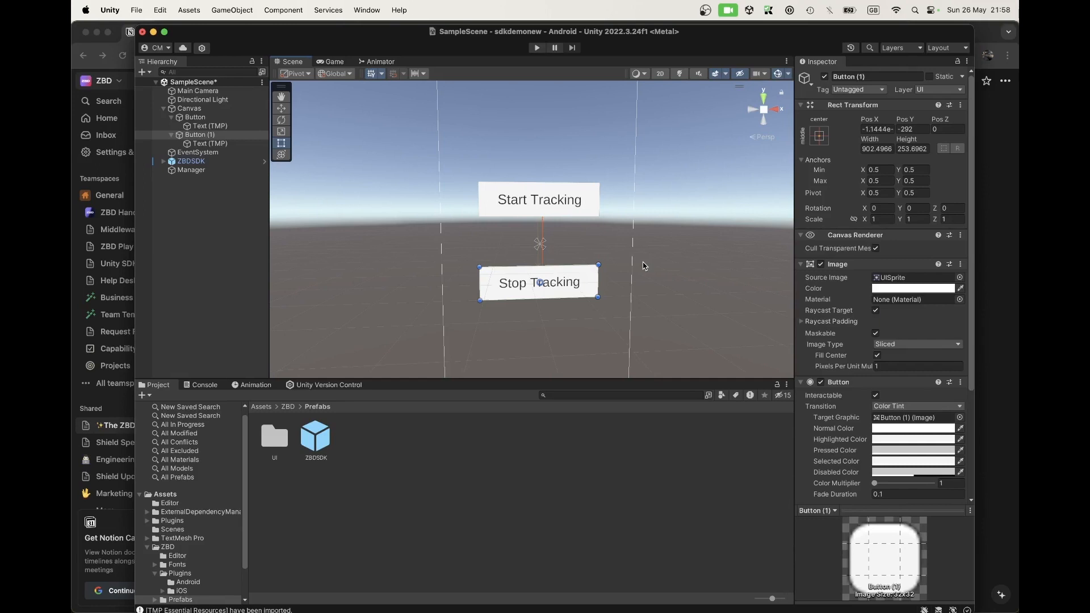
key(super+s)
Open the Manager object's GameController script for editing in Visual Studio.
click(204, 171)
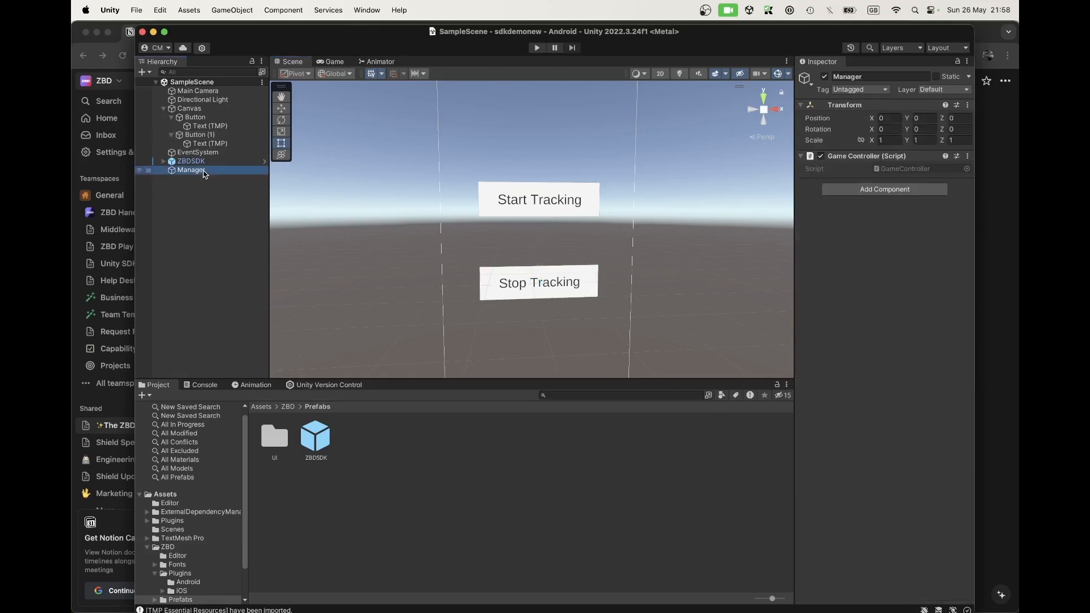
click(968, 156)
click(954, 290)
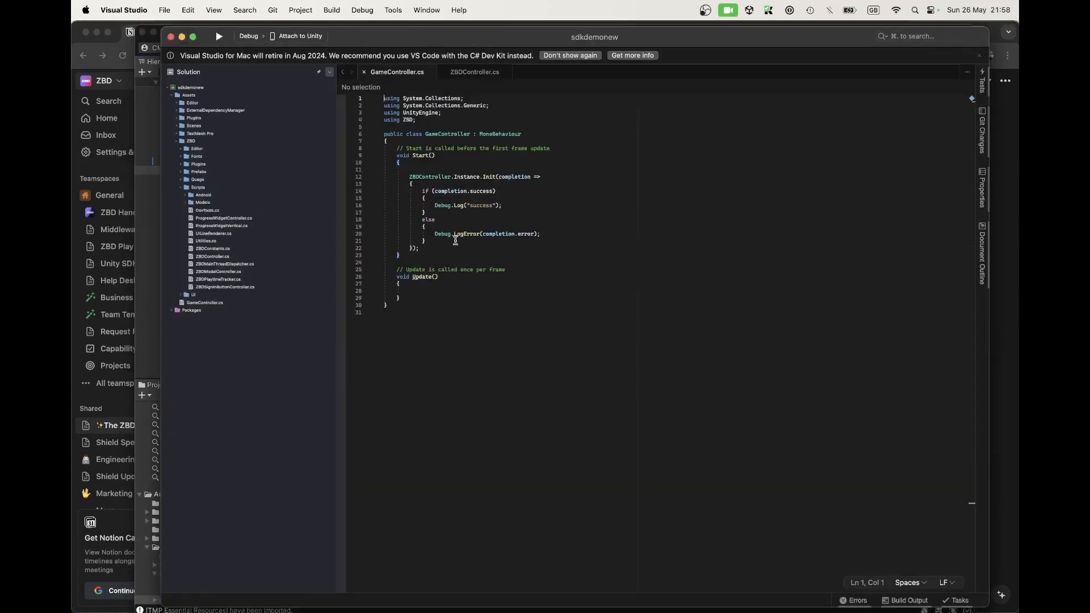
Add a public void StartTracking() method with an opened body between Start() and Update() in GameController.cs.
click(424, 261)
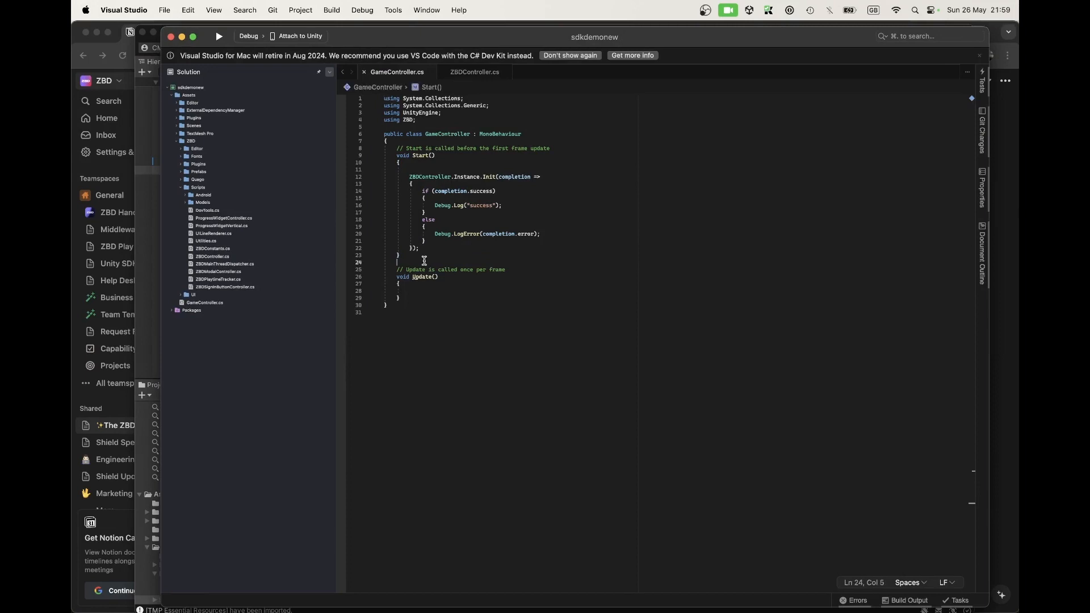
key(Return)
key(Return)
text(pu)
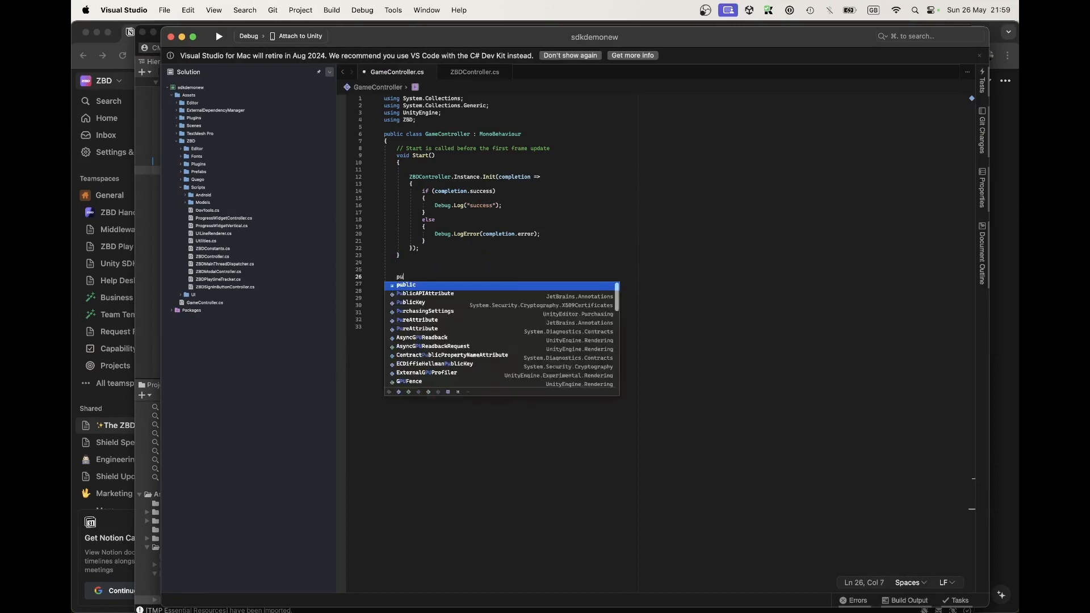
text(blic void S)
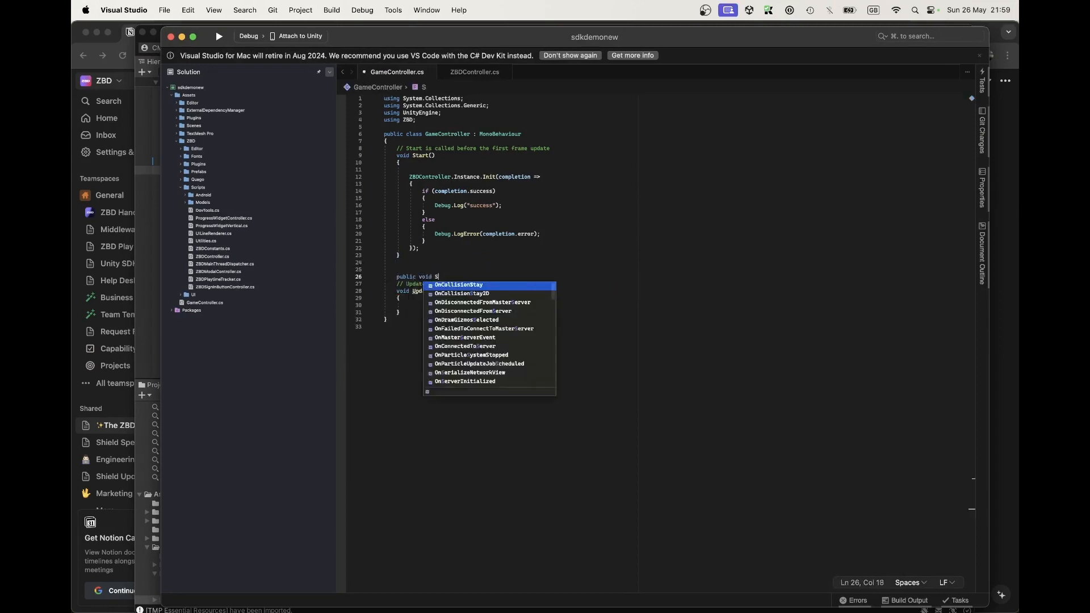
text(tartTracking()//)
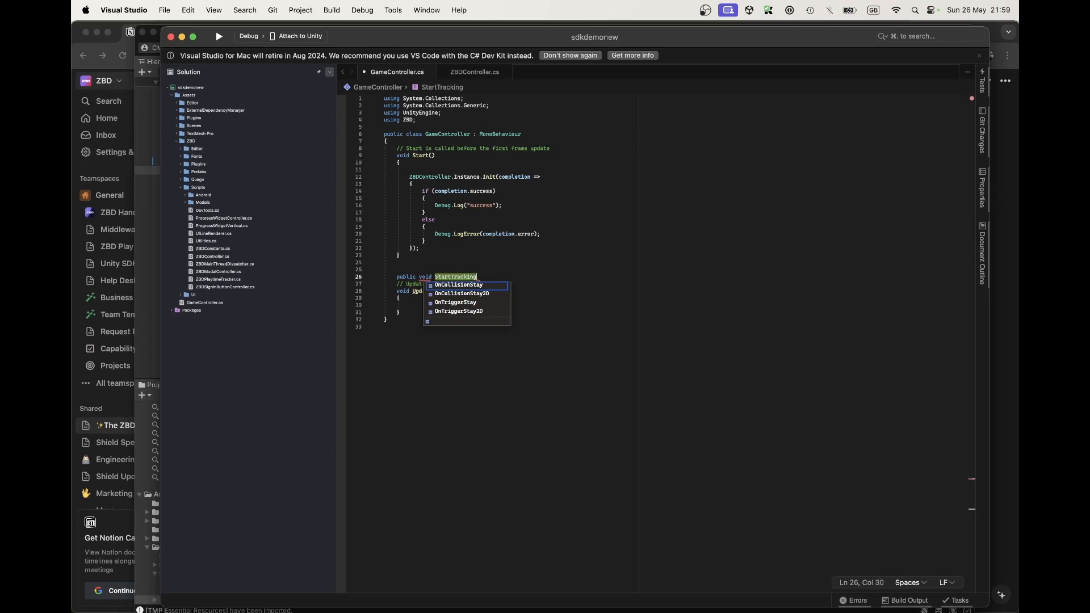
key(BackSpace)
key(BackSpace)
key(Return)
text({)
key(Return)
Make the StartTracking method call ZBDController.Instance.StartTracking();.
text(XBF)
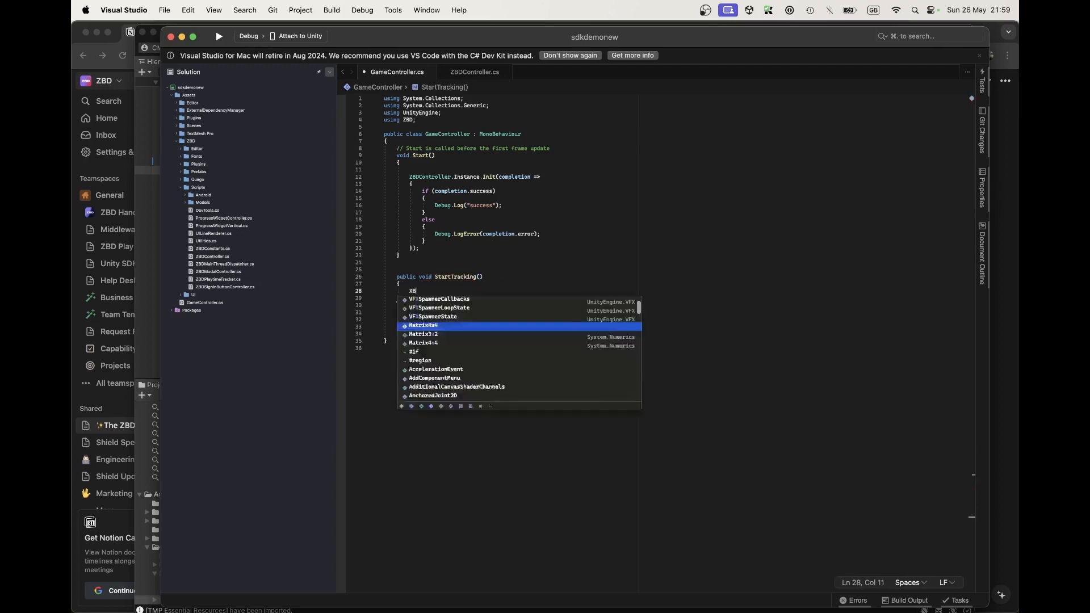
key(BackSpace)
key(BackSpace)
key(BackSpace)
text(ZBDC)
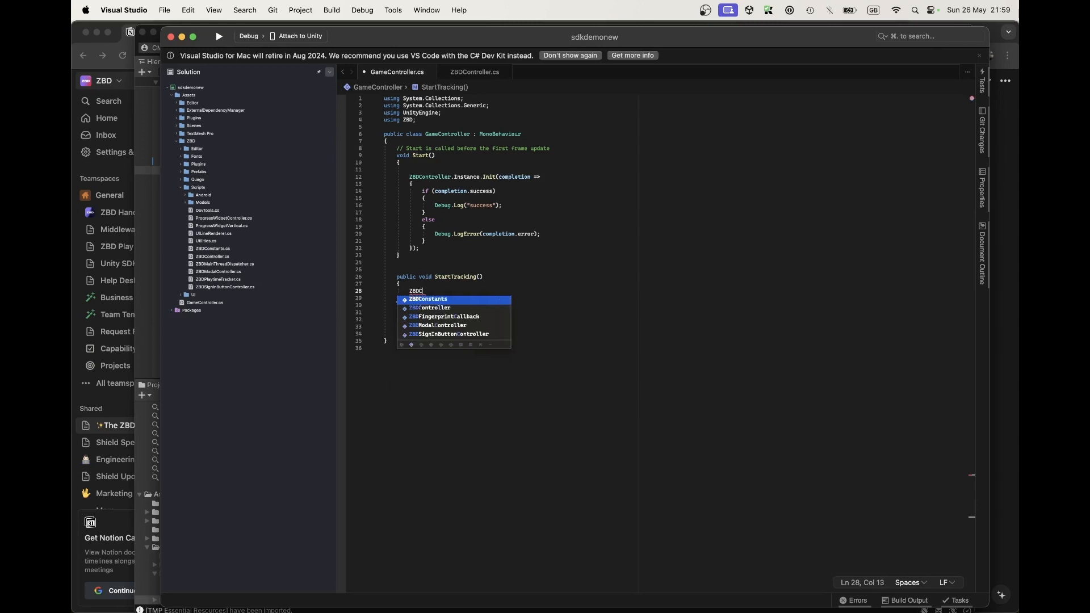
key(Down)
key(Return)
text(.Instance.star)
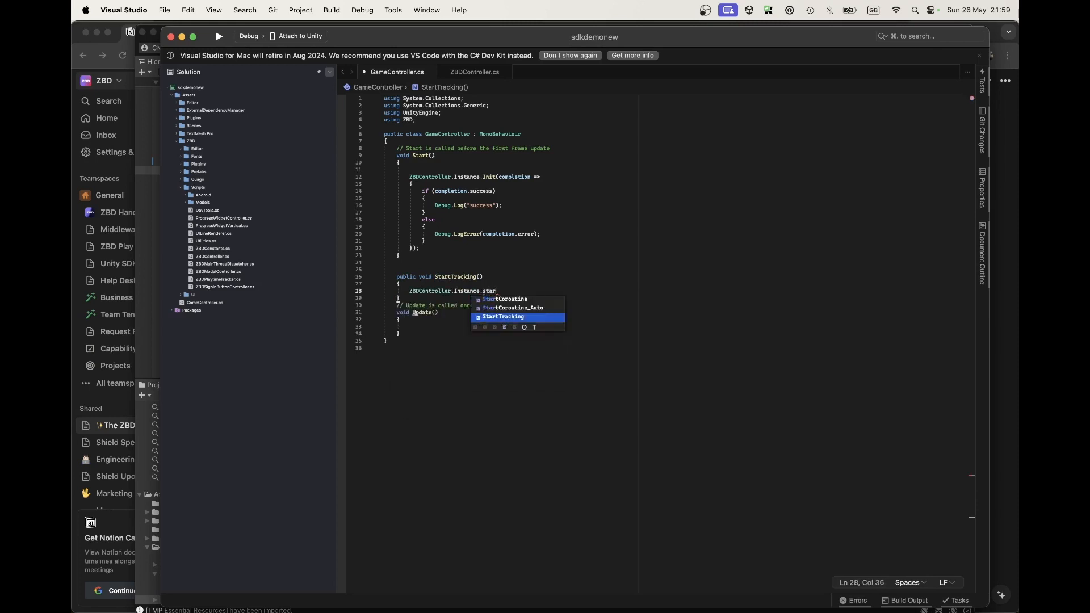
key(Return)
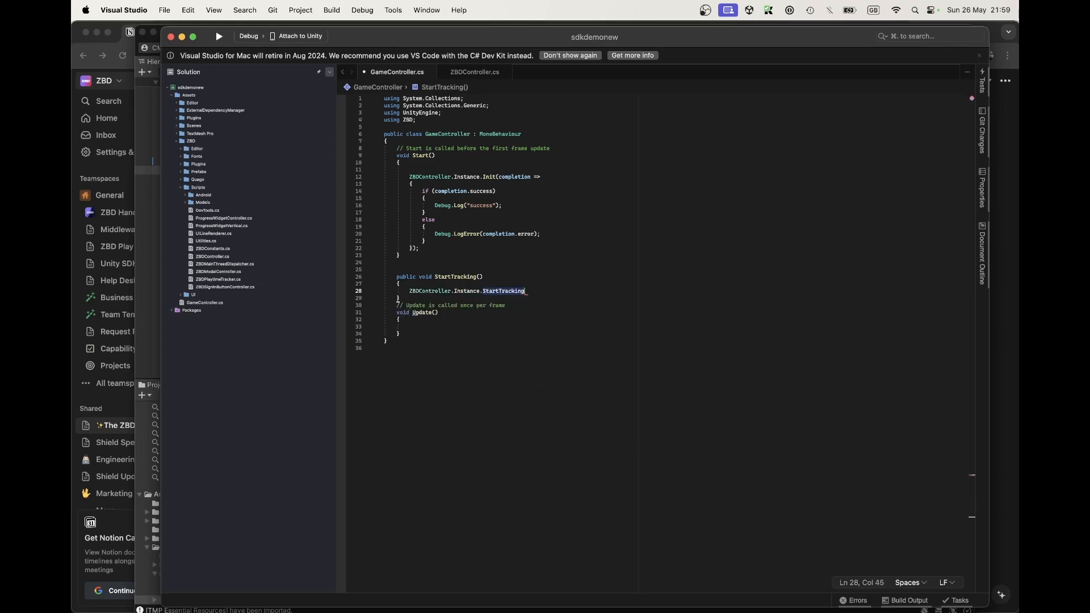
text(();)
Duplicate the whole StartTracking method directly below the original, separated by a blank line.
drag(394, 277, 407, 300)
key(super+c)
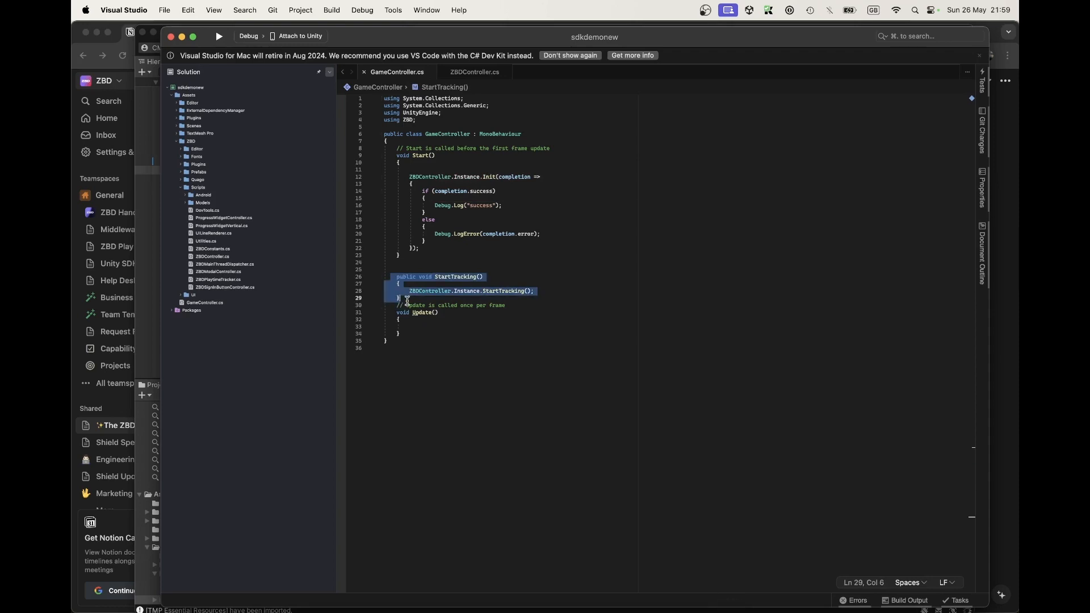
click(408, 296)
key(Return)
key(Return)
key(super+v)
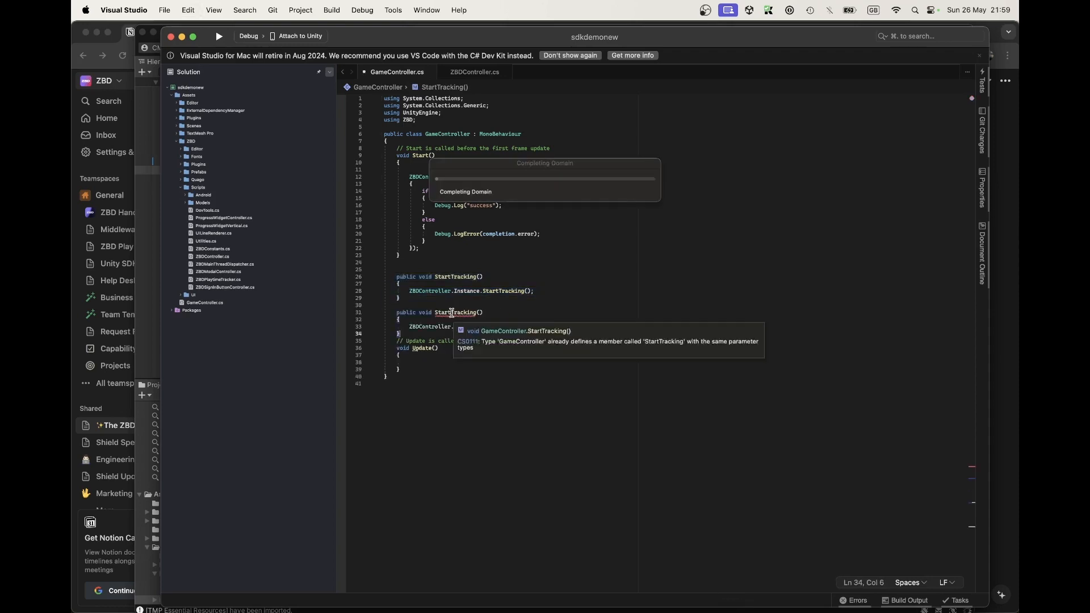
Rename the duplicated method to StopTracking.
click(438, 313)
key(Delete)
key(Delete)
key(Delete)
key(Delete)
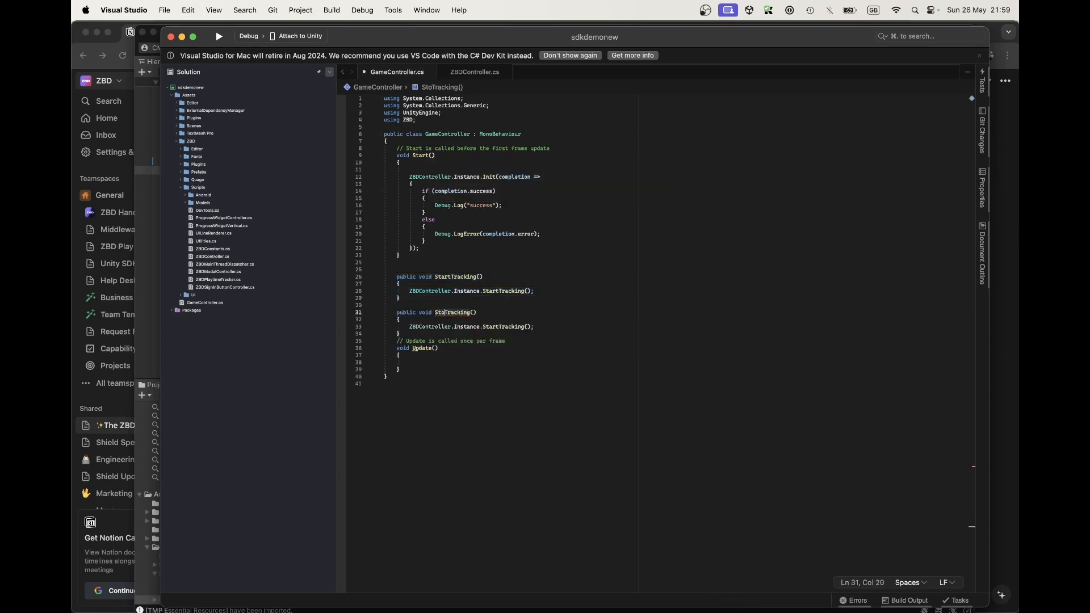
text(top)
Change the call inside StopTracking to ZBDController.Instance.PauseTracking(); and save the script.
click(498, 328)
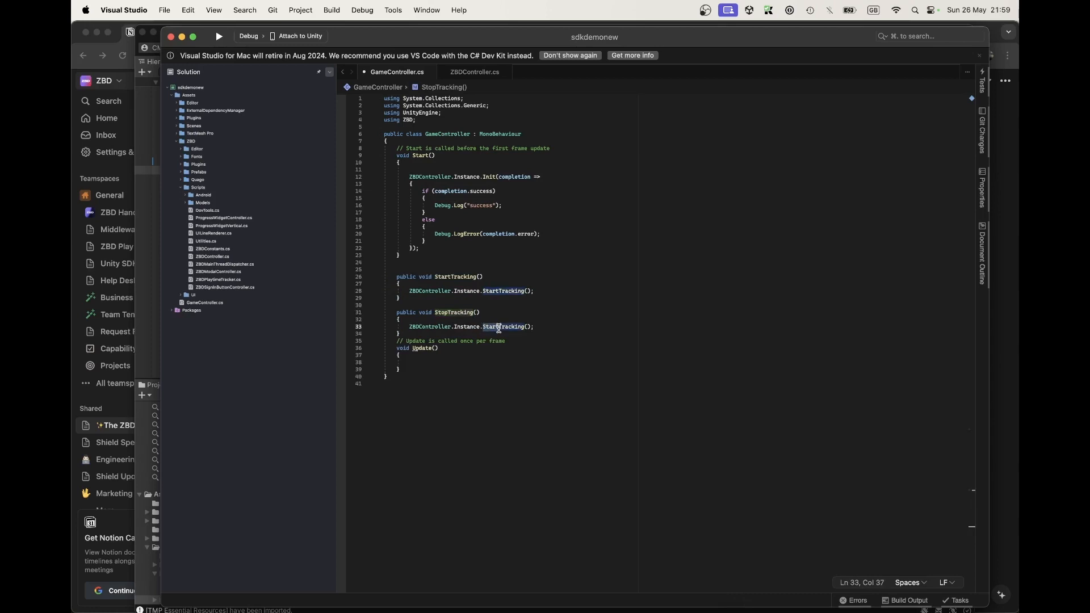
key(BackSpace)
key(BackSpace)
key(BackSpace)
key(BackSpace)
key(BackSpace)
text(Pause)
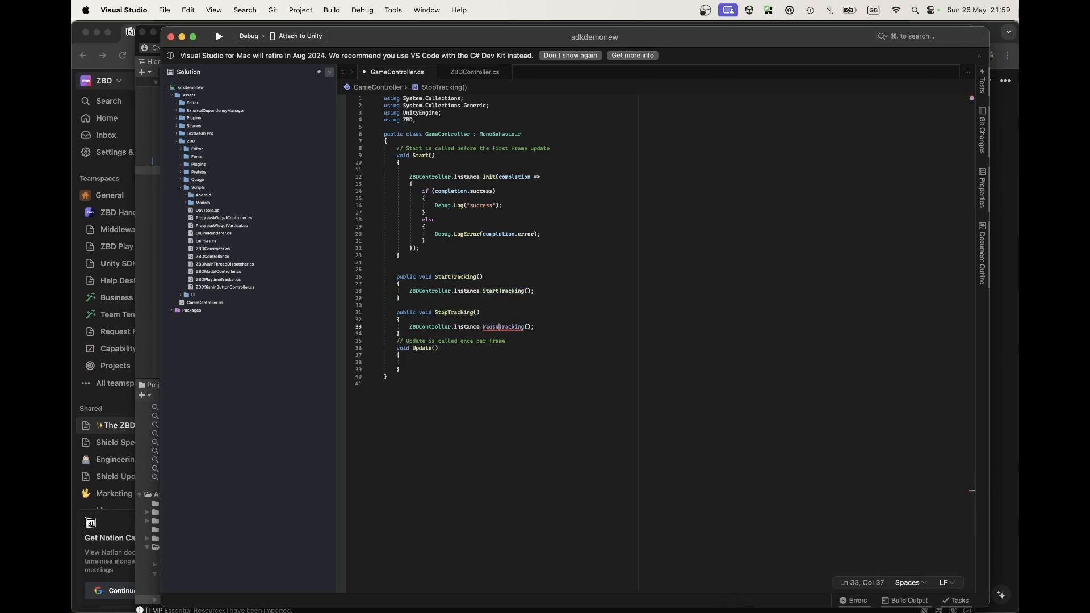
click(523, 315)
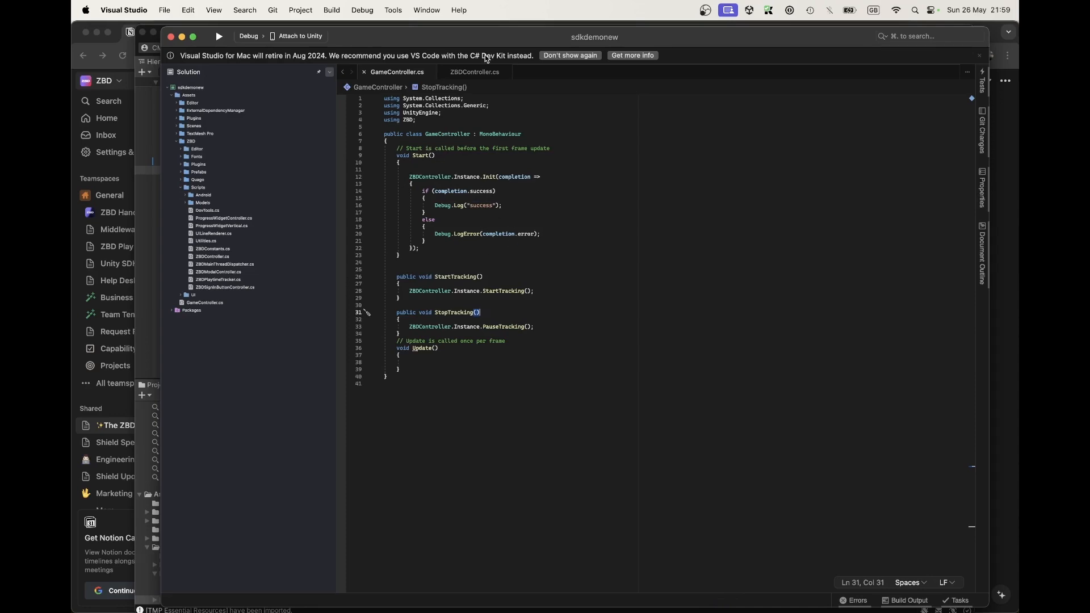
Return to Unity and inspect the ZBDSDK object's settings and the components of its ZBDRewardsController child.
drag(464, 41, 475, 83)
click(468, 37)
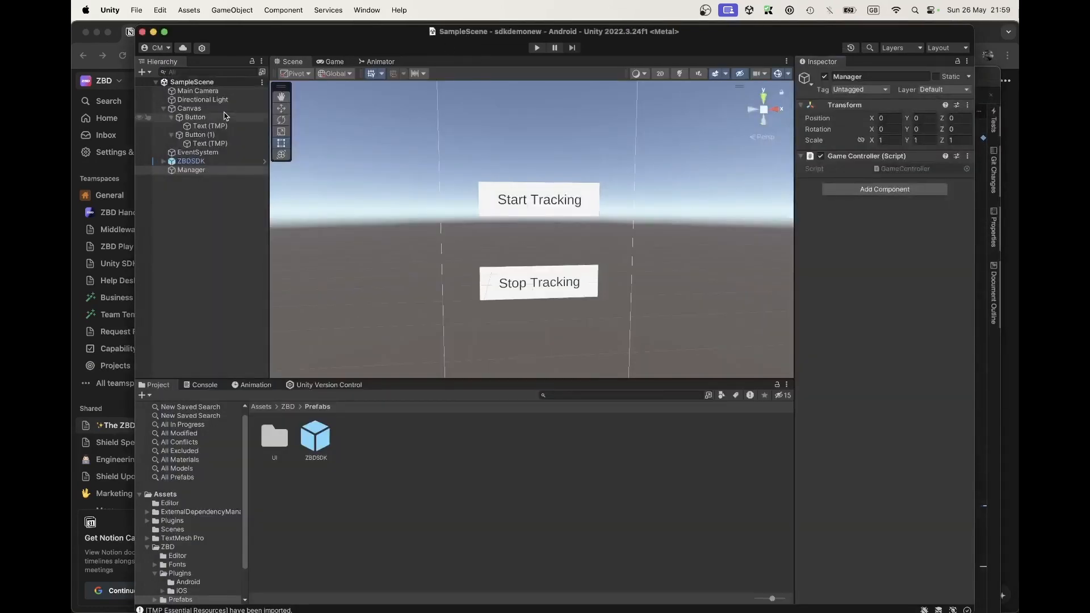
click(208, 163)
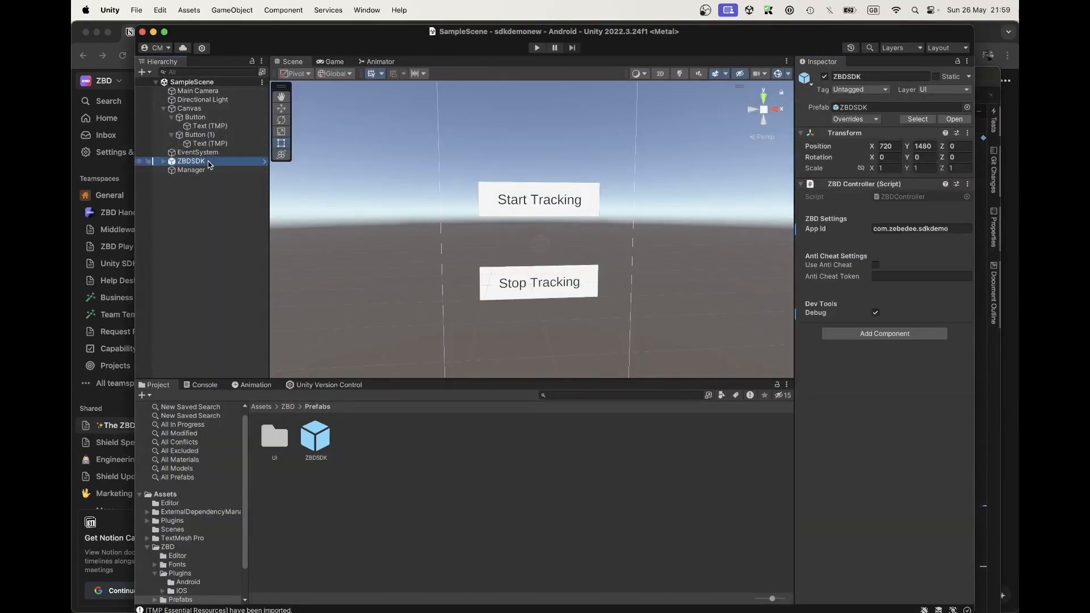
click(164, 161)
click(191, 171)
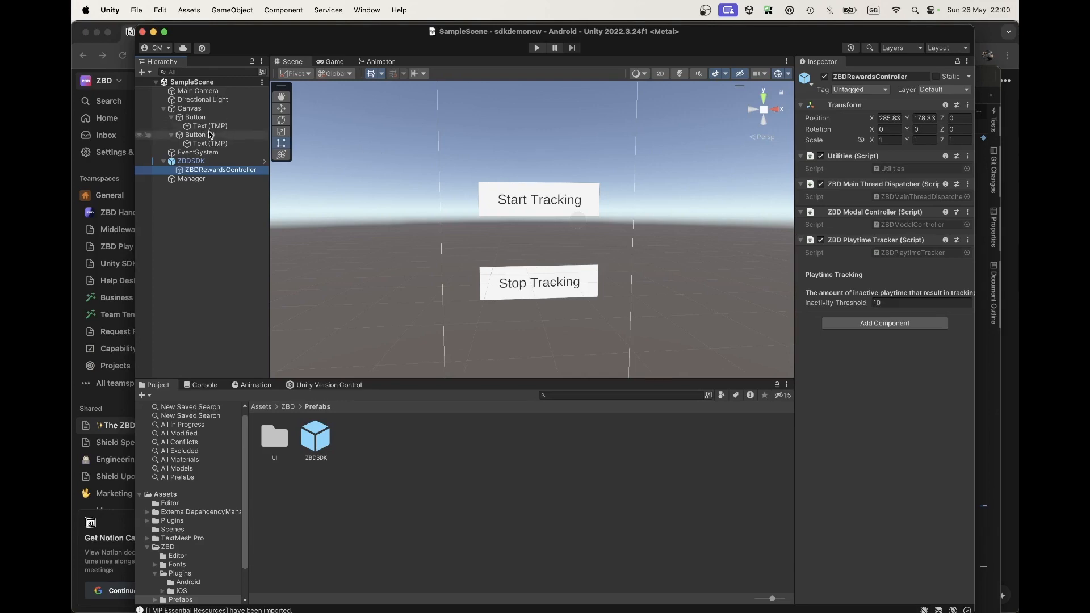
Add an On Click event to the Start Tracking button that calls GameController.StartTracking on the Manager object, and save the scene.
click(196, 117)
scroll(820, 386, down, 5)
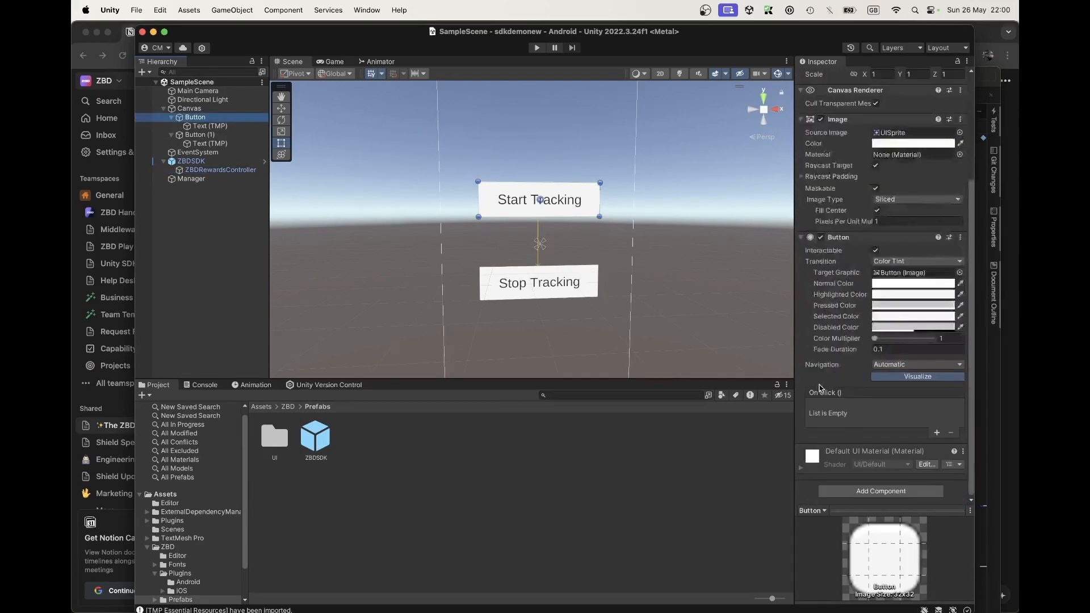
click(937, 435)
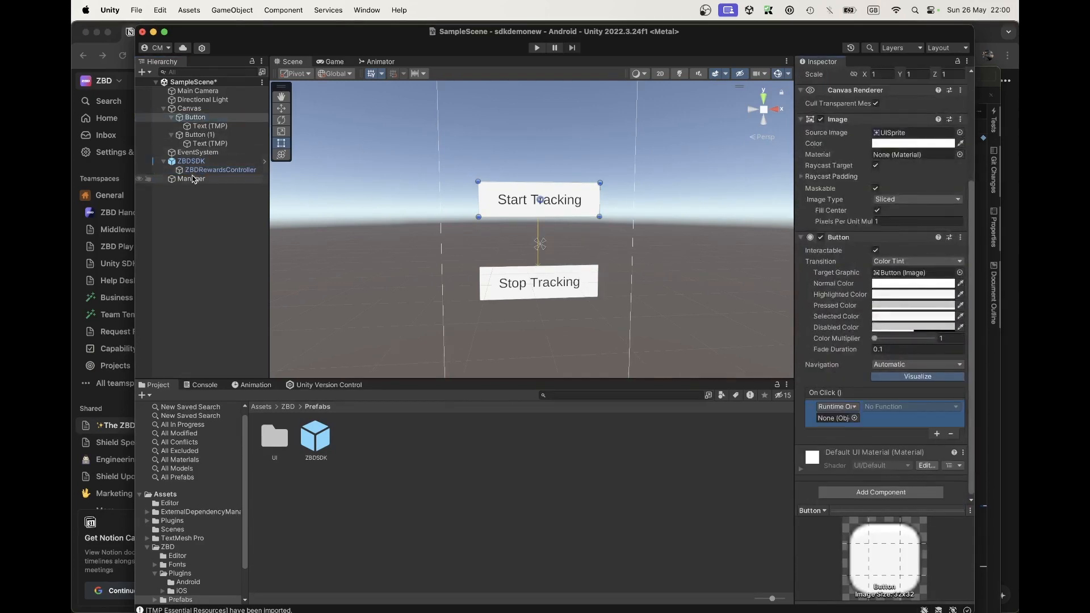
drag(190, 179, 829, 420)
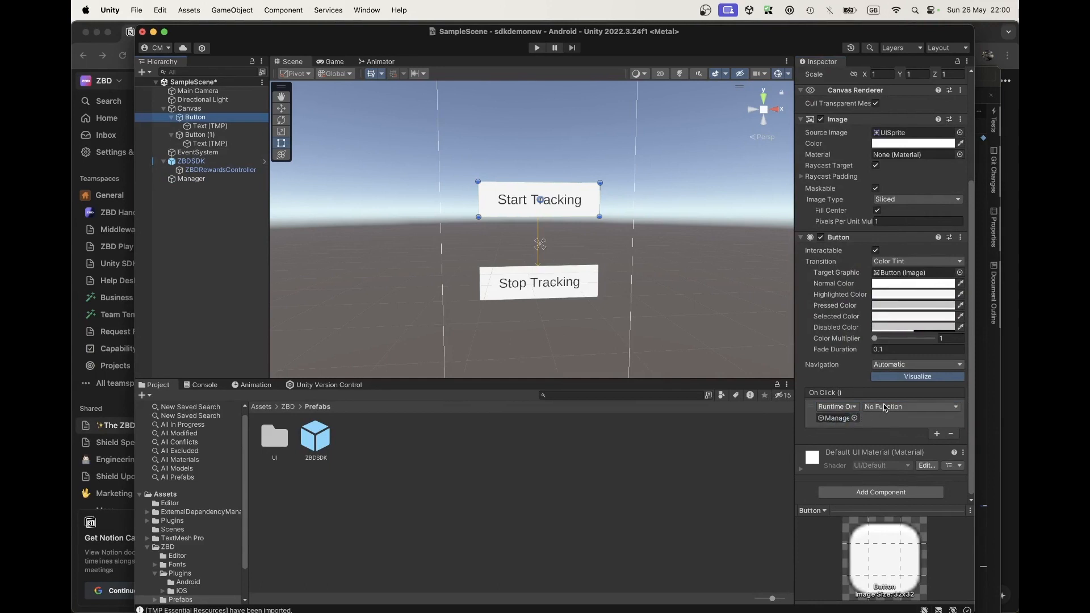
click(885, 407)
mouse_move(898, 462)
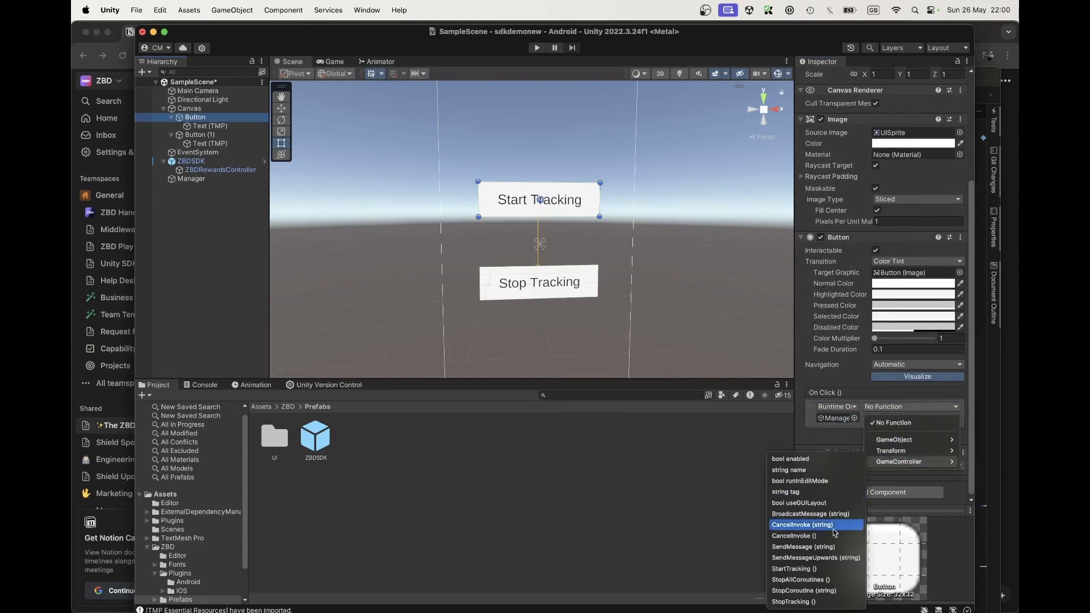
click(823, 569)
key(super+s)
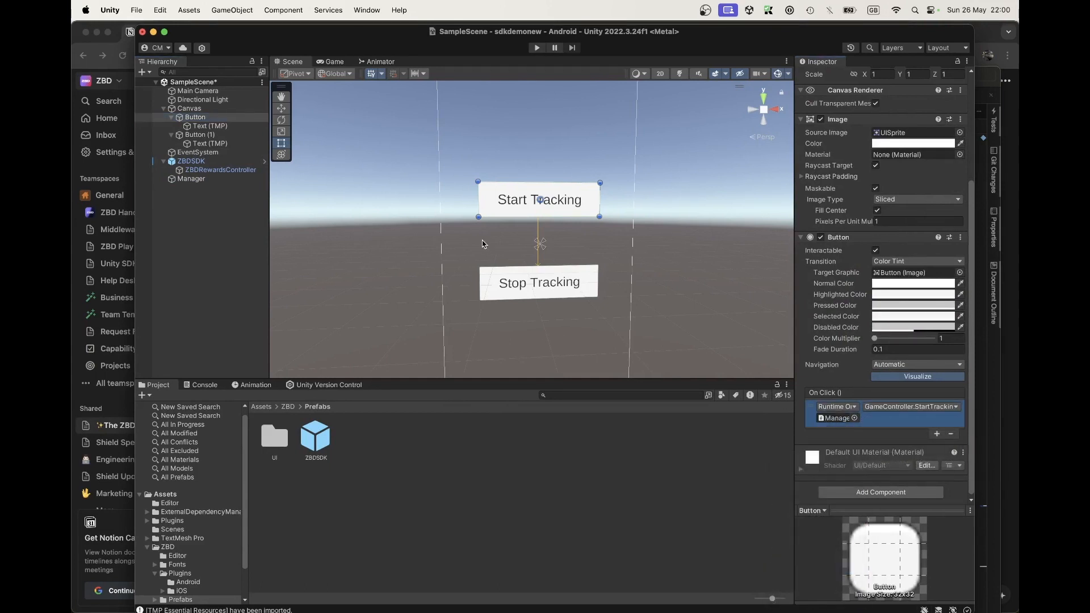
Add an On Click event to the Stop Tracking button that calls GameController.StopTracking on the Manager object, and save the scene.
click(209, 137)
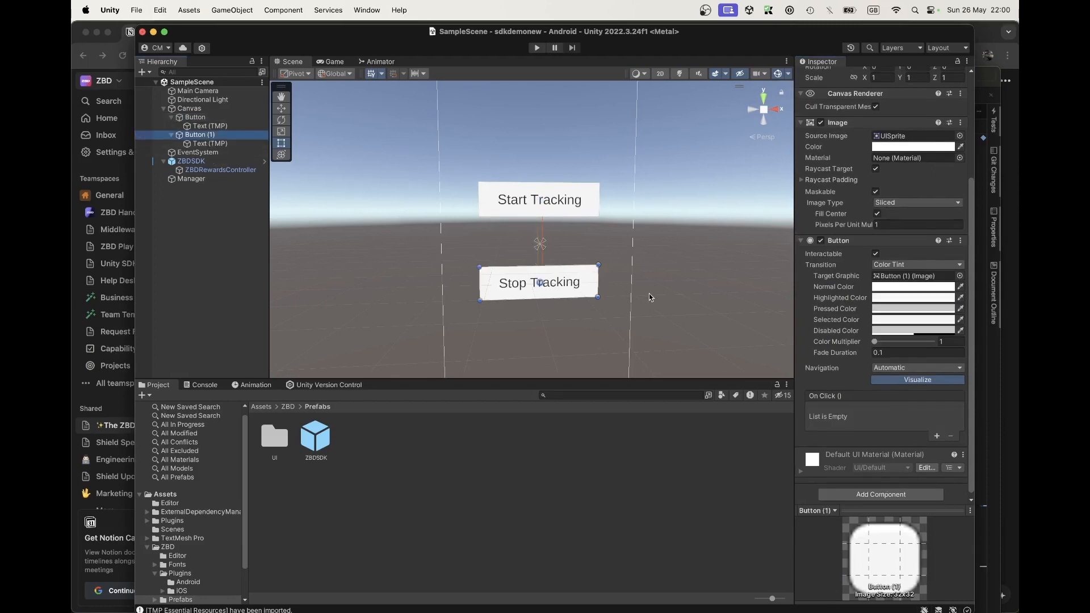
drag(202, 181, 932, 423)
click(938, 440)
click(937, 436)
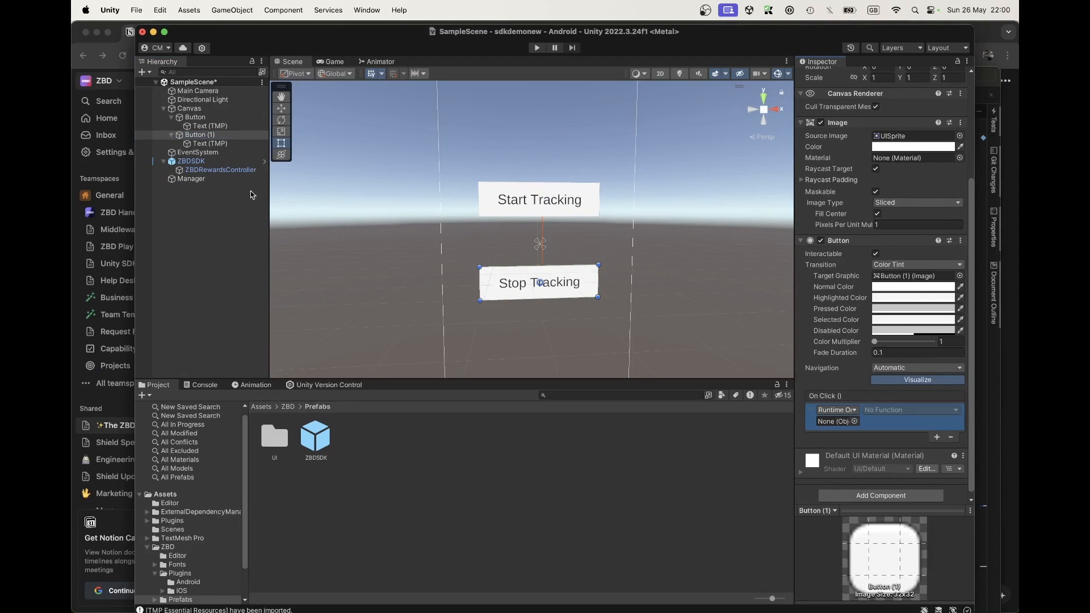
drag(191, 180, 838, 421)
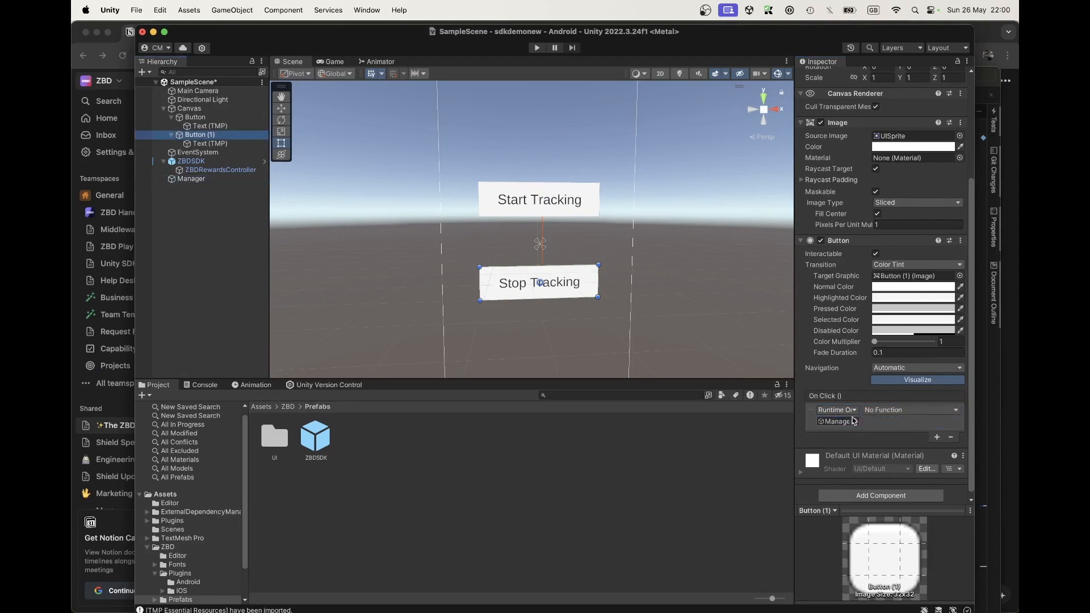
click(880, 410)
mouse_move(895, 466)
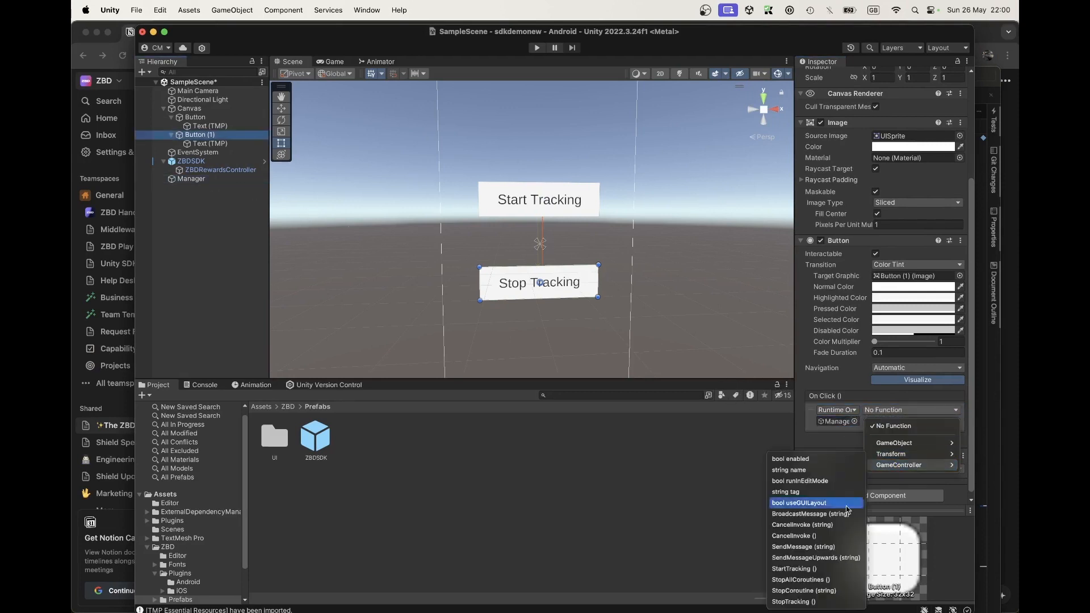
click(812, 600)
key(super+s)
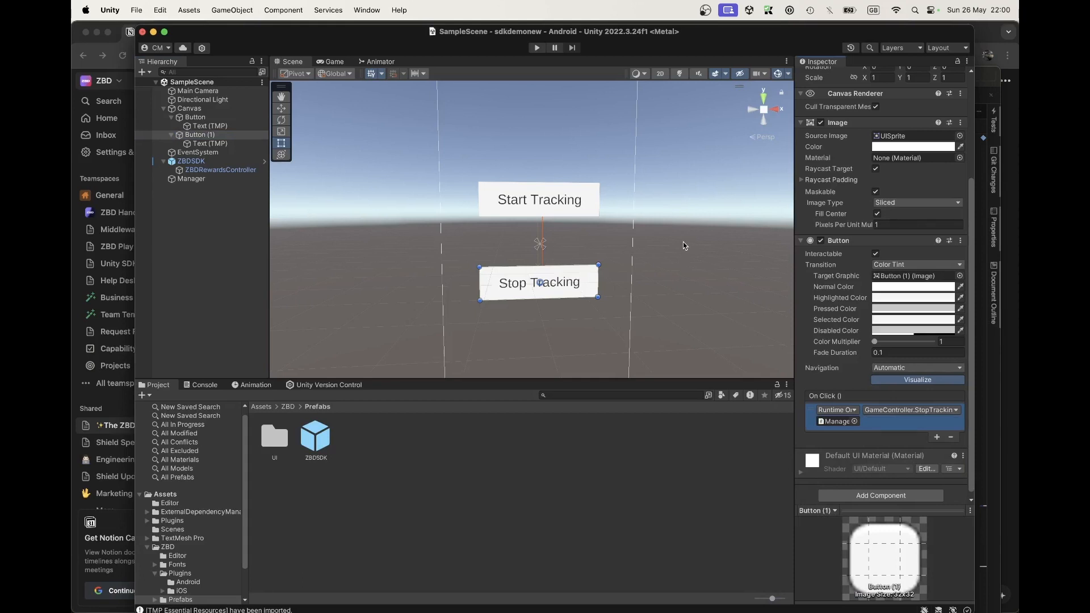
click(684, 243)
scroll(684, 244, down, 3)
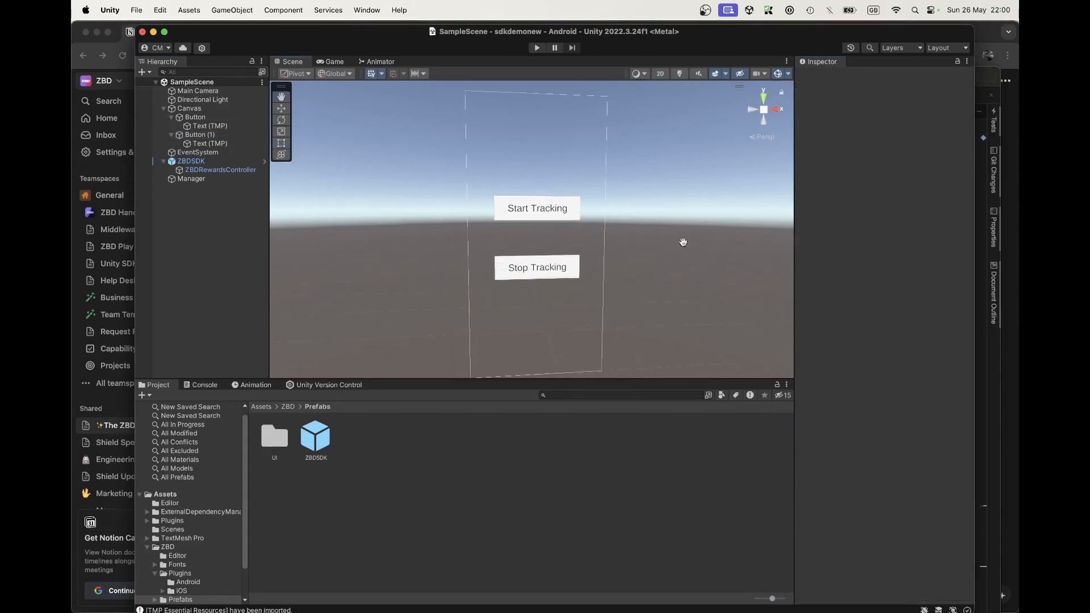
scroll(667, 255, down, 2)
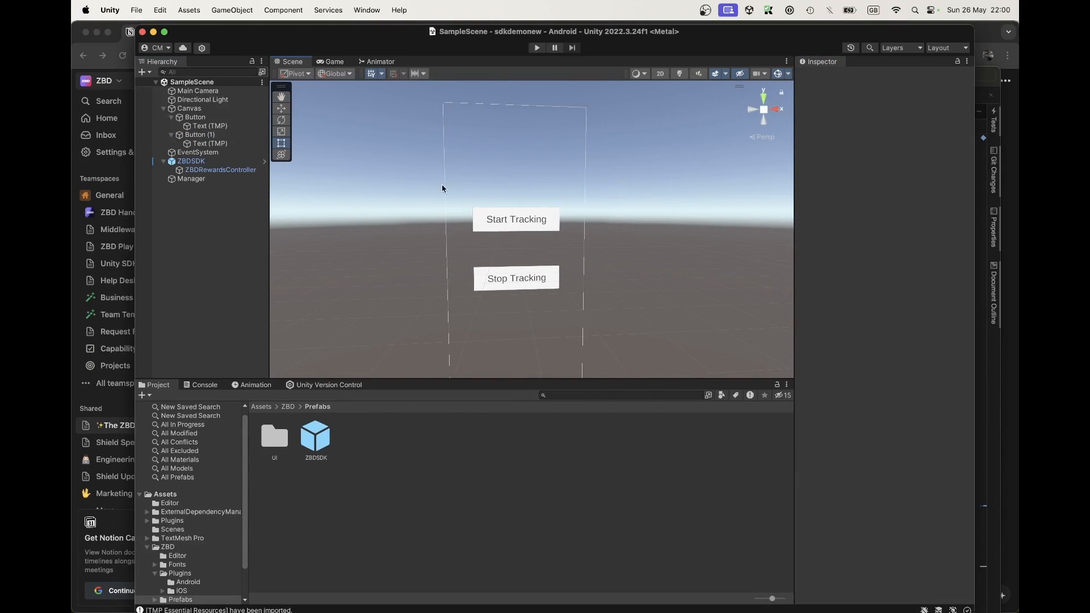
scroll(209, 540, down, 1)
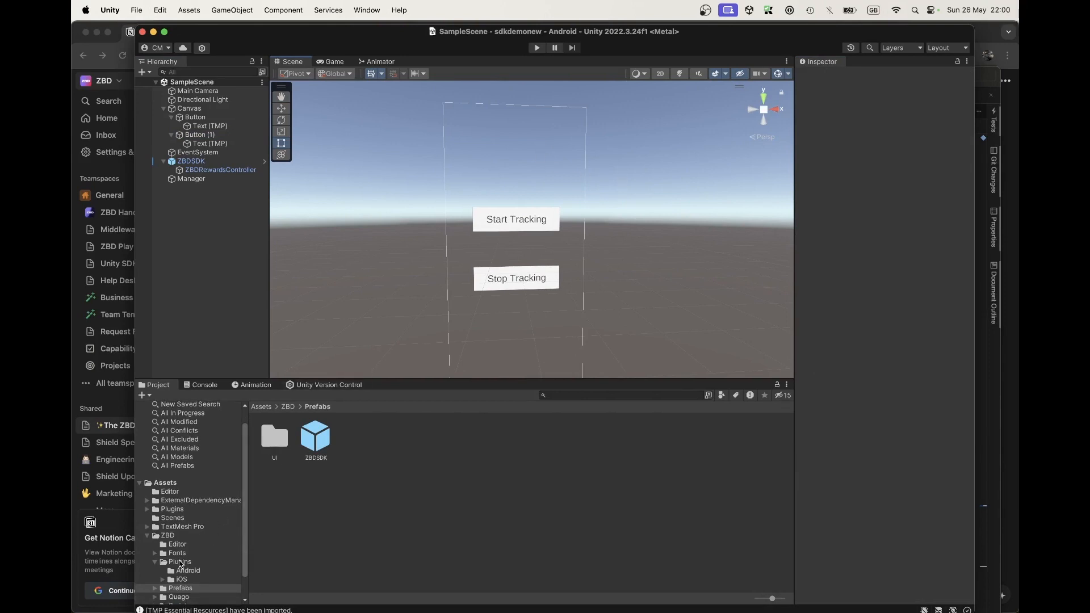
Add the SignInButton prefab from ZBD/Prefabs/UI to the scene as a child of the Canvas, and save the scene.
scroll(180, 564, down, 3)
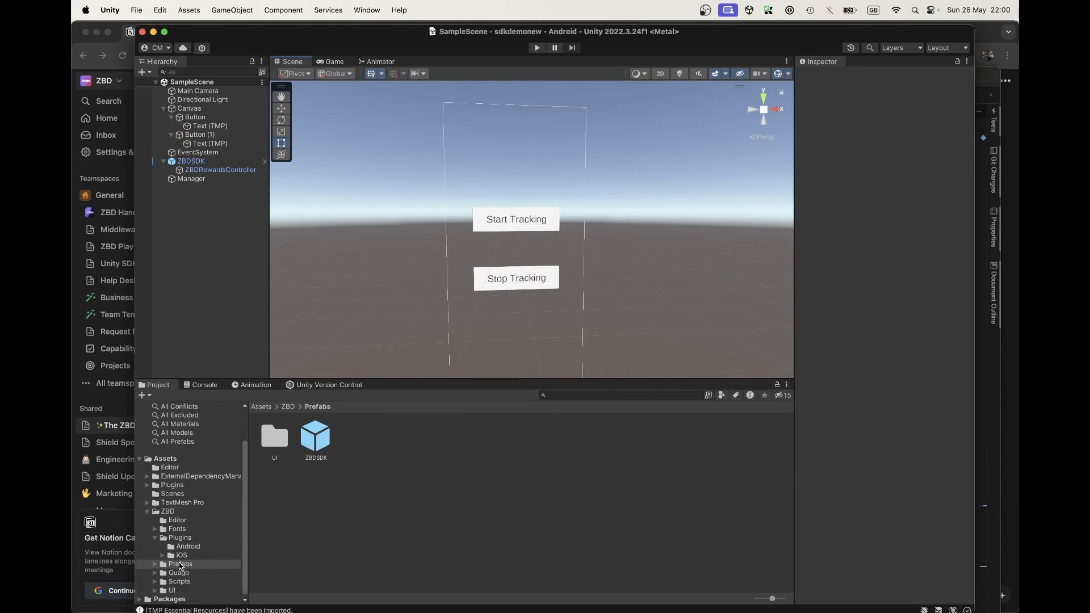
click(284, 443)
double_click(284, 444)
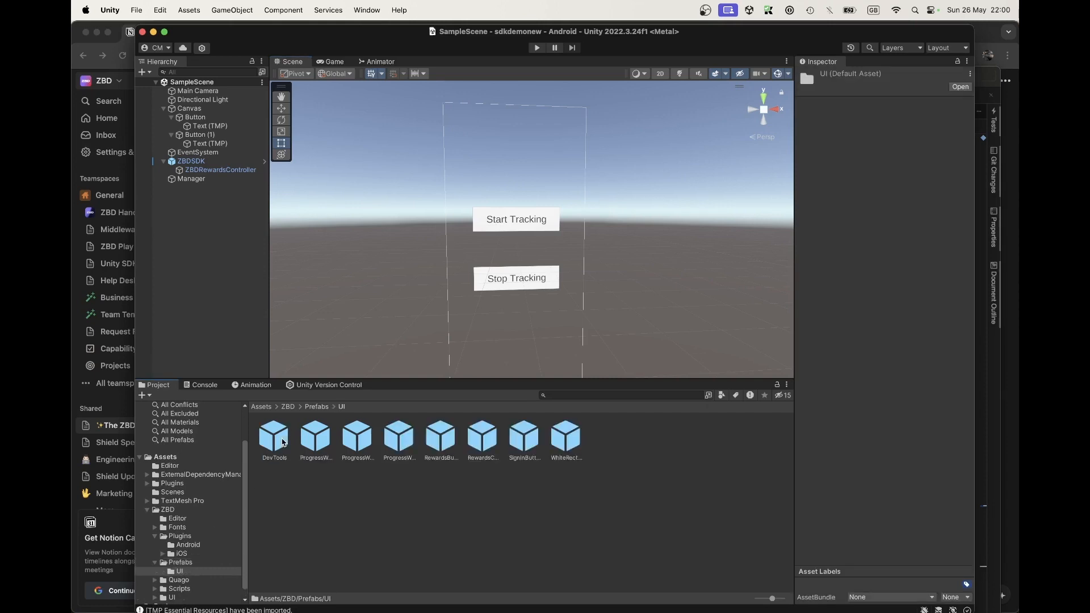
click(524, 437)
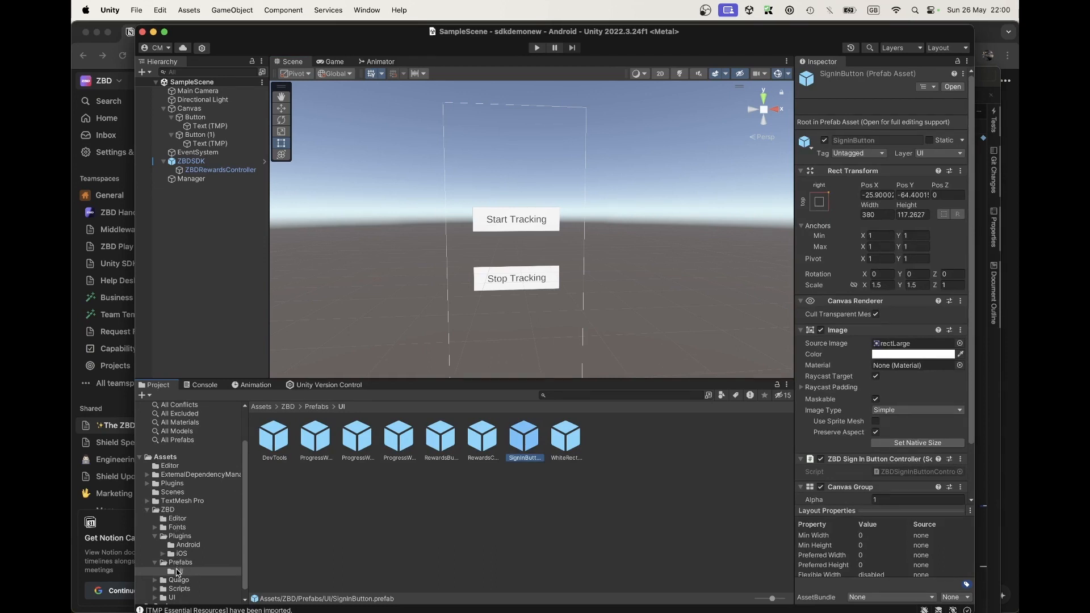
drag(523, 449, 207, 112)
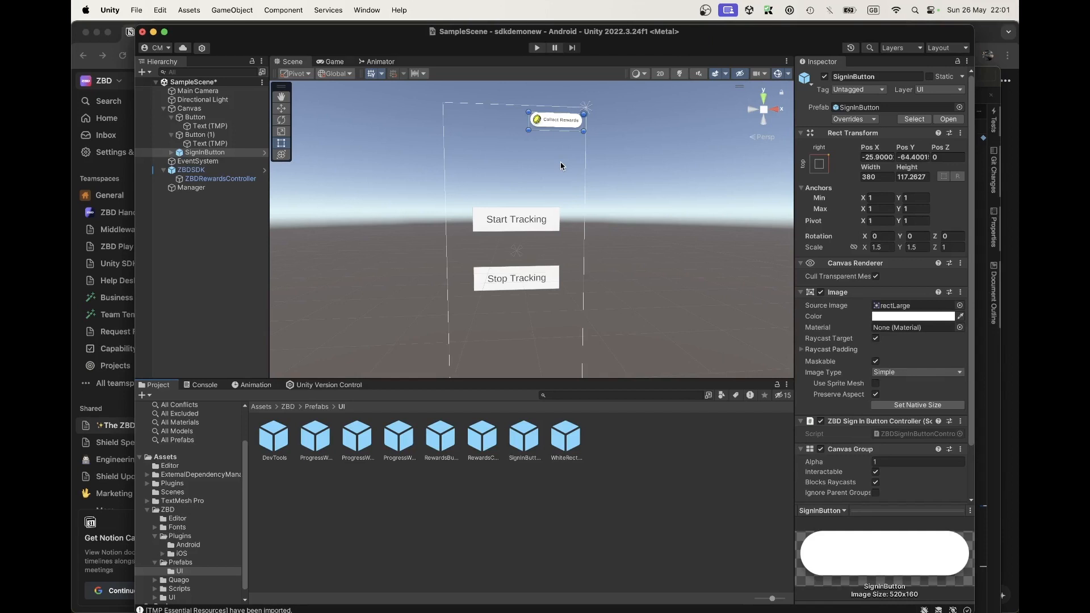
key(super+s)
Look through the progress widget prefabs, add ProgressWidget to the scene as a child of the Canvas, and save the scene.
click(352, 444)
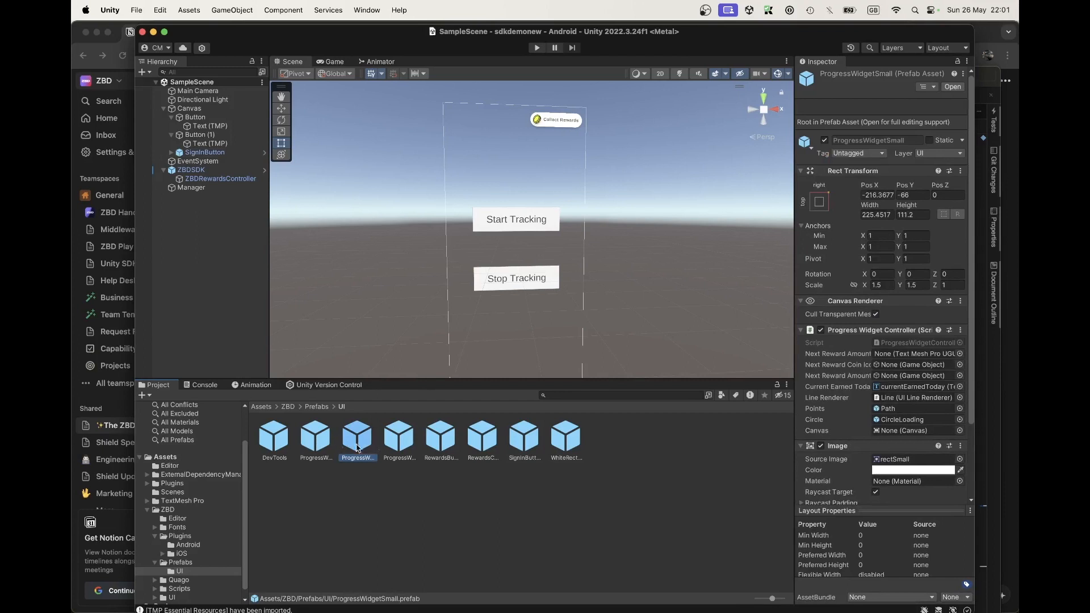
click(315, 446)
click(391, 442)
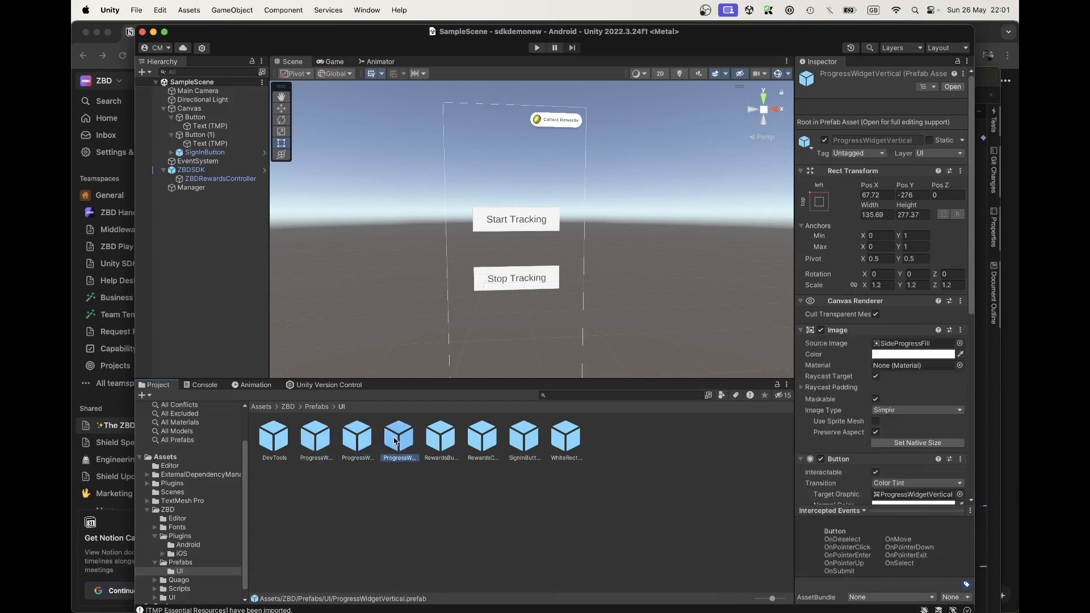
click(351, 444)
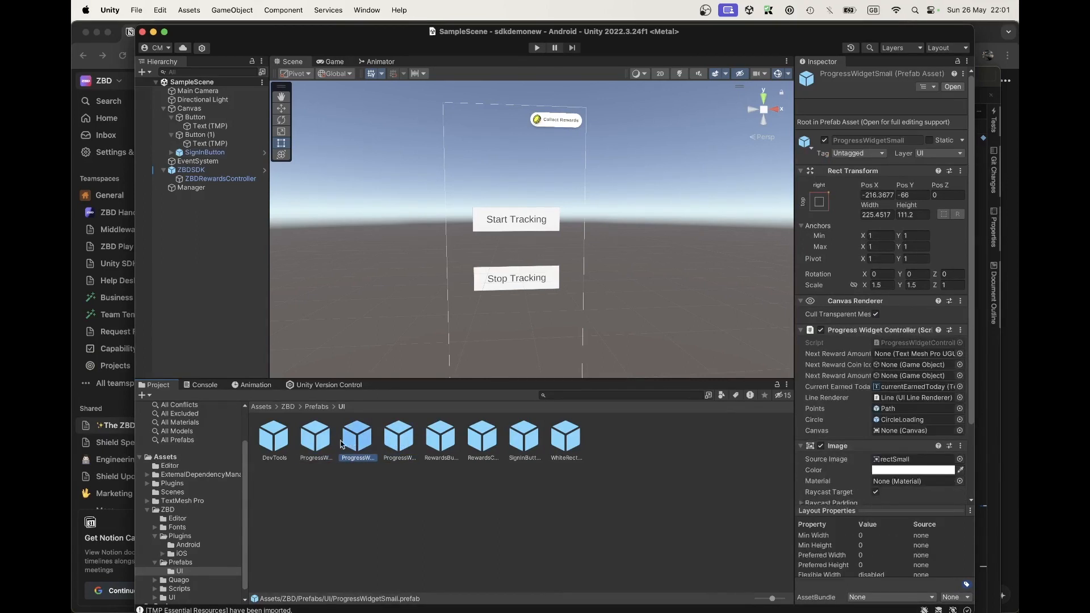
drag(316, 444, 200, 109)
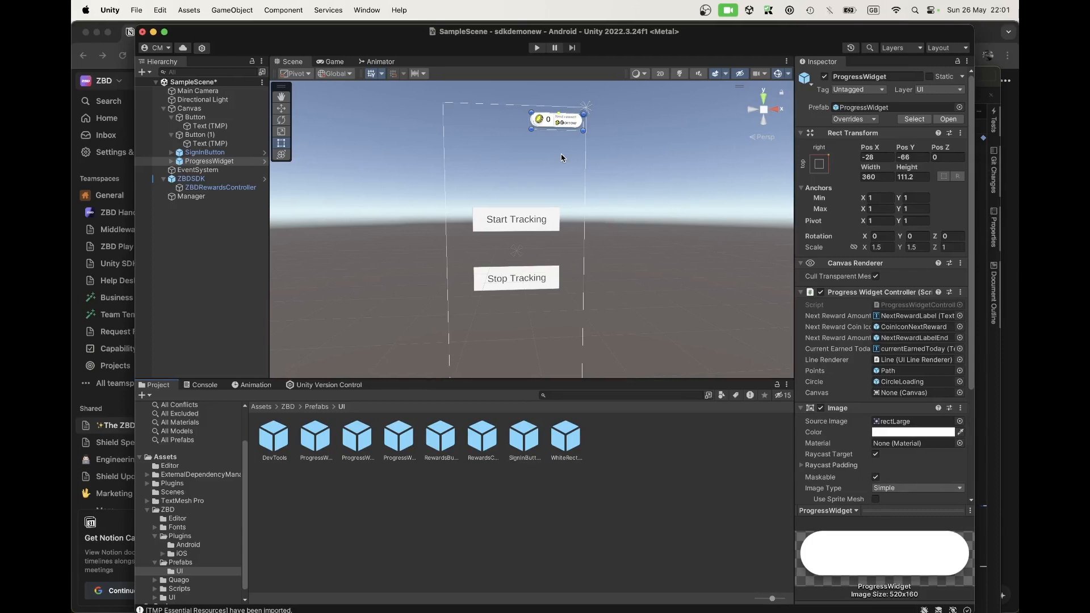
key(super+s)
Build and run the Android project, saving the output as Build in the sdkdemonew folder.
click(137, 10)
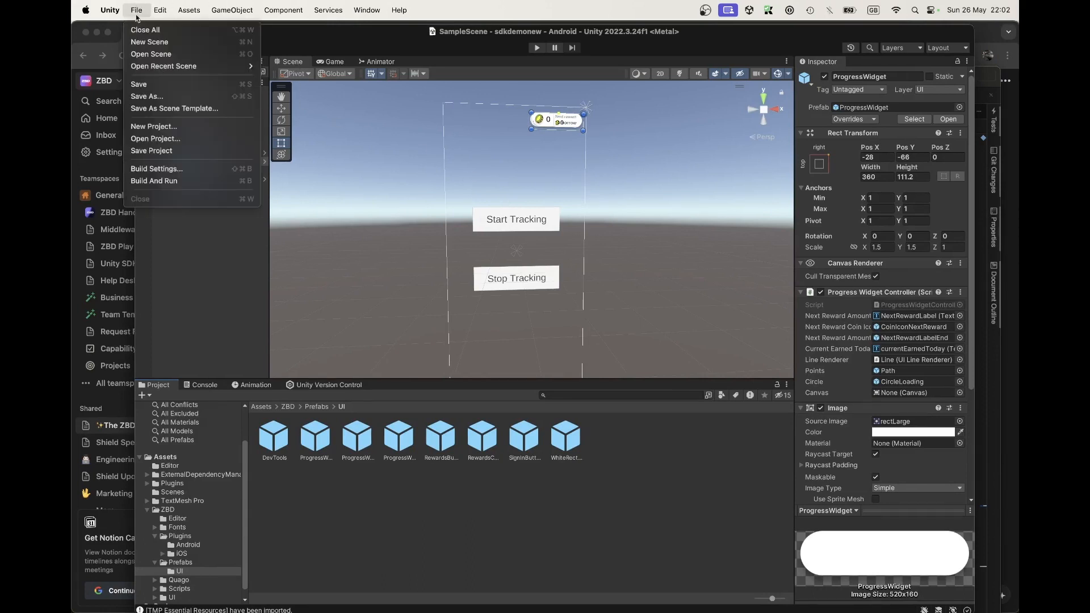
click(180, 181)
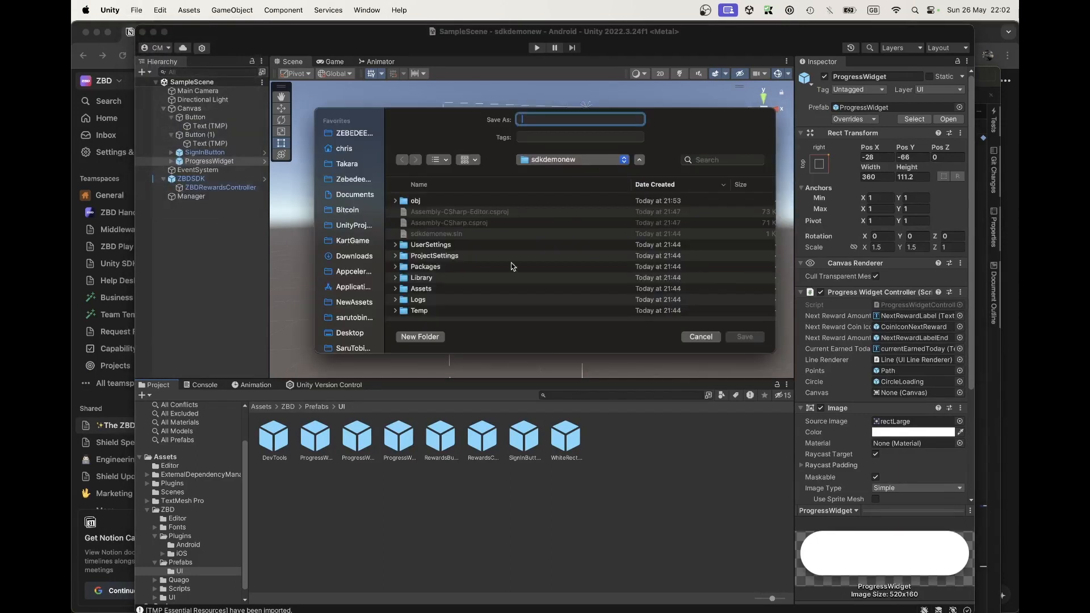
text(Build)
key(Return)
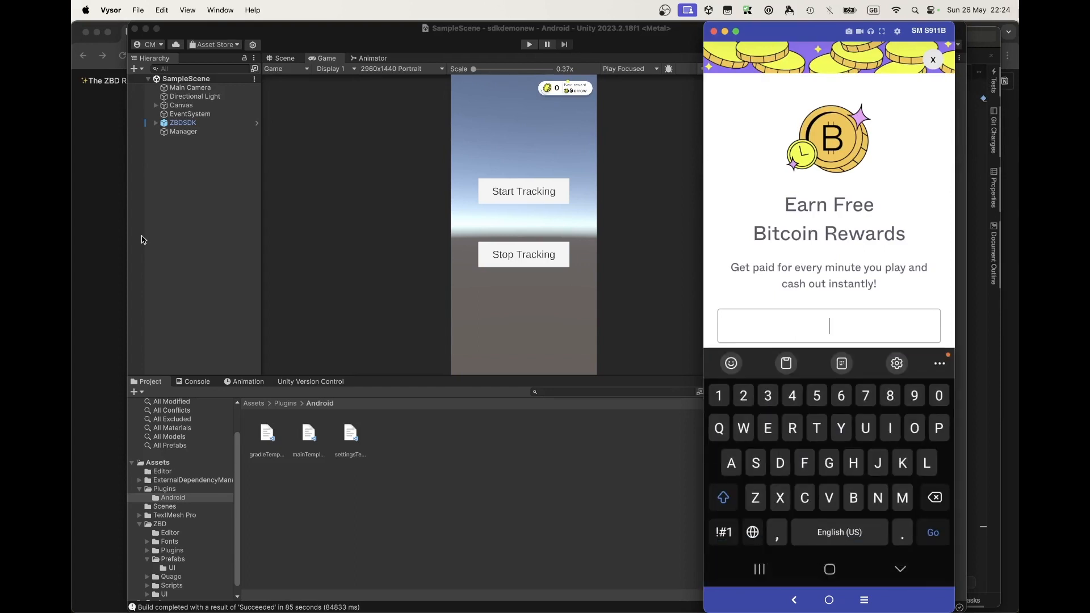
In the mirrored phone app, enter the account username on the Bitcoin rewards sign-in form and submit it to start earning.
text(mandelduck)
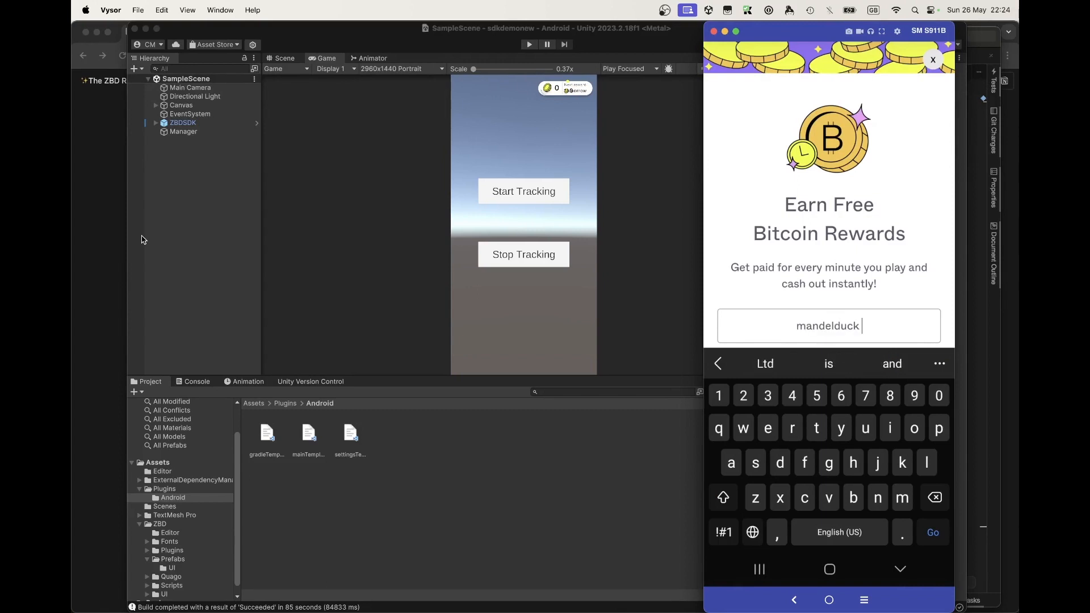
key(BackSpace)
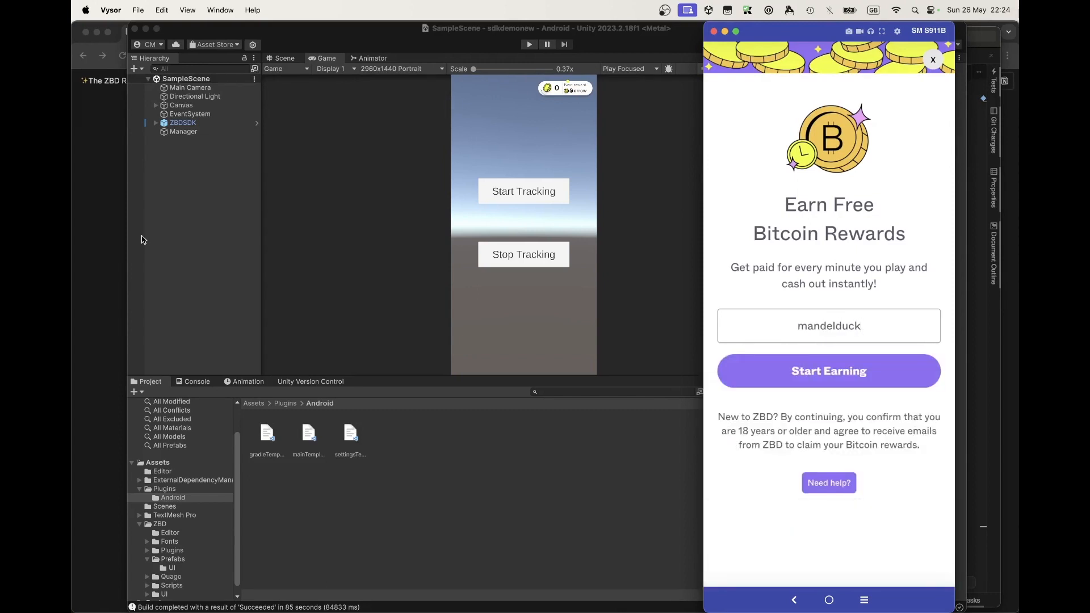
key(Return)
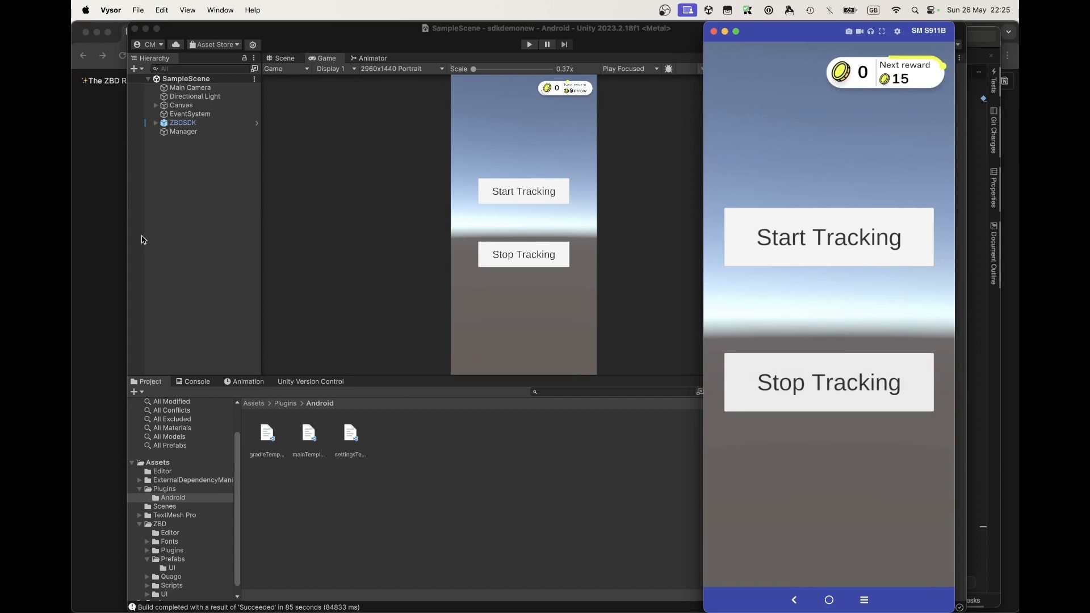
Return to Unity and review the ZBDSDK settings, the SignInButton and ProgressWidget under the Canvas, and the Manager object's script.
click(287, 27)
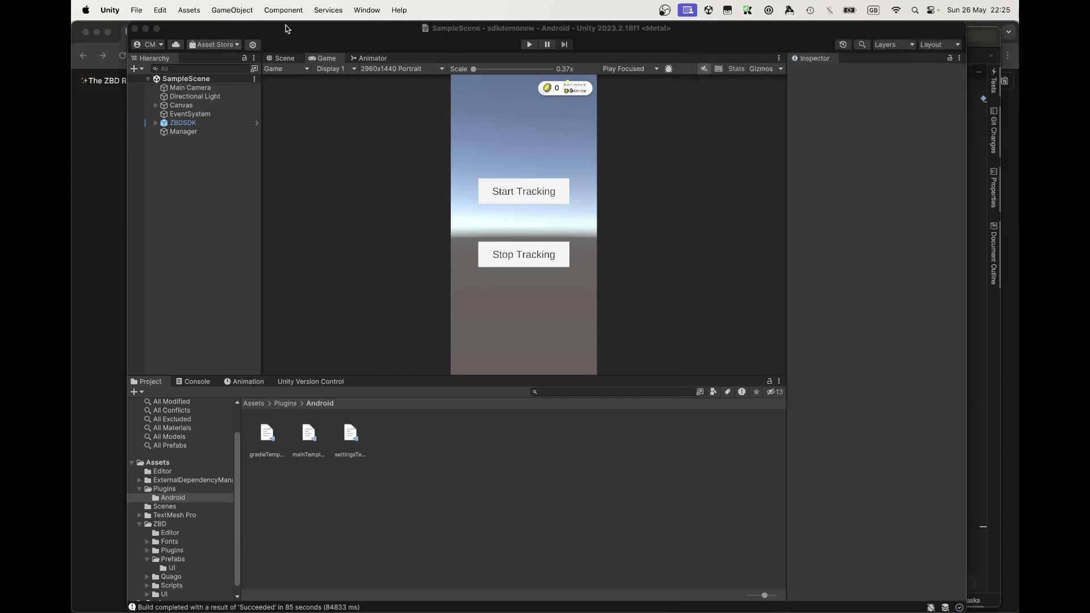
click(203, 124)
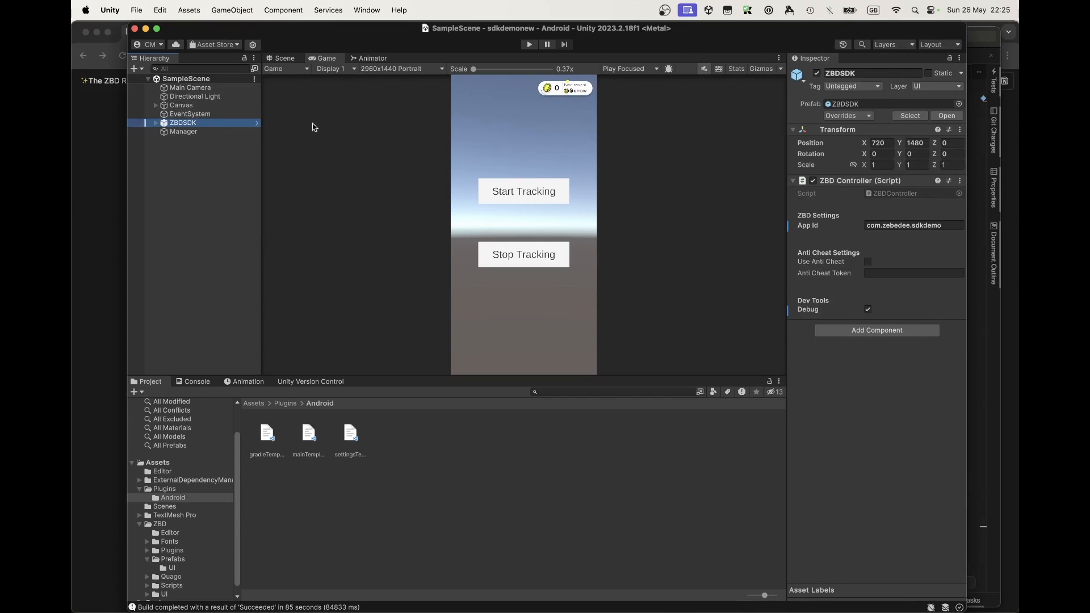
click(155, 106)
click(193, 132)
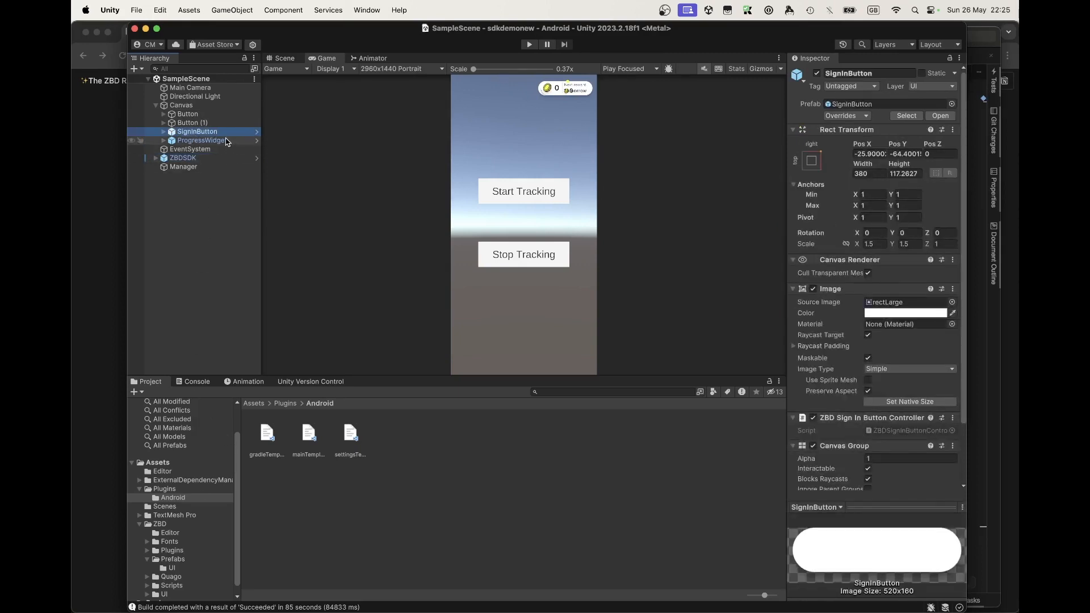
click(202, 141)
click(184, 167)
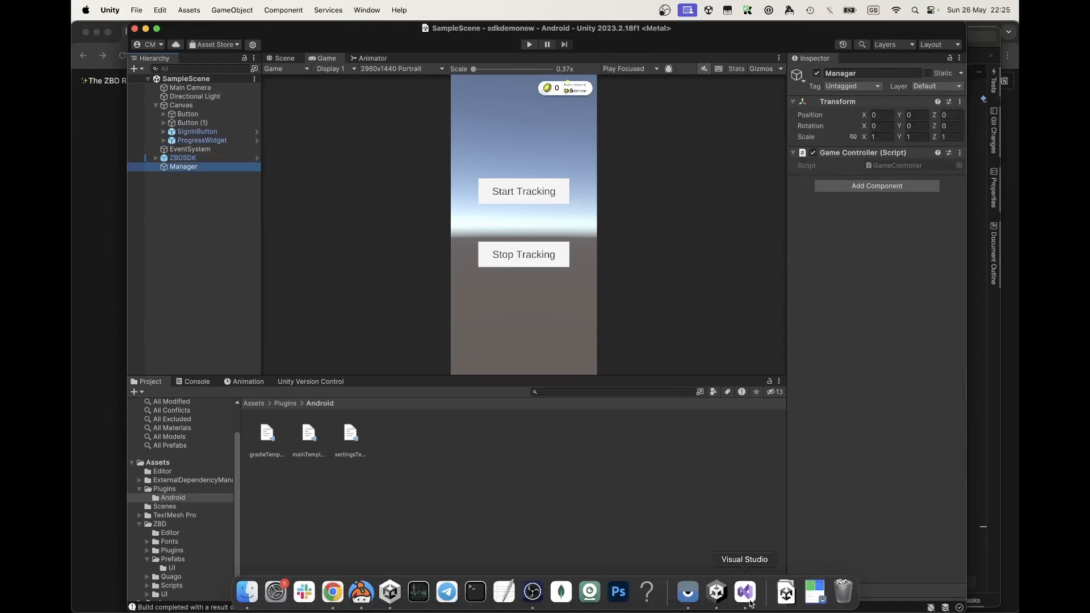
Switch to Visual Studio to review the ZBDController.Instance.Init block in GameController.cs, and return to Unity.
click(746, 593)
drag(419, 177, 433, 248)
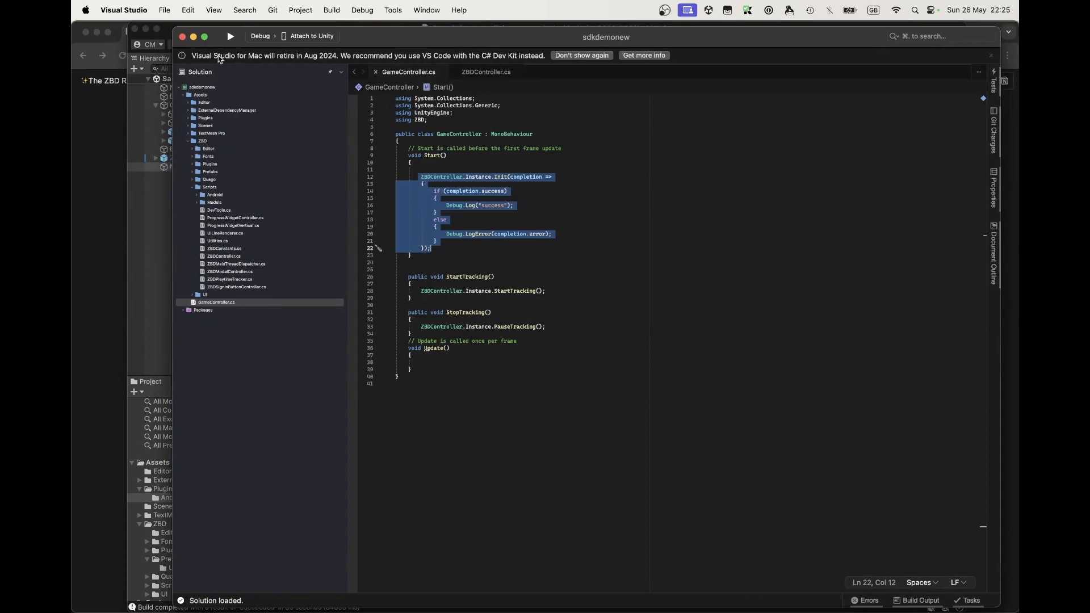
click(168, 36)
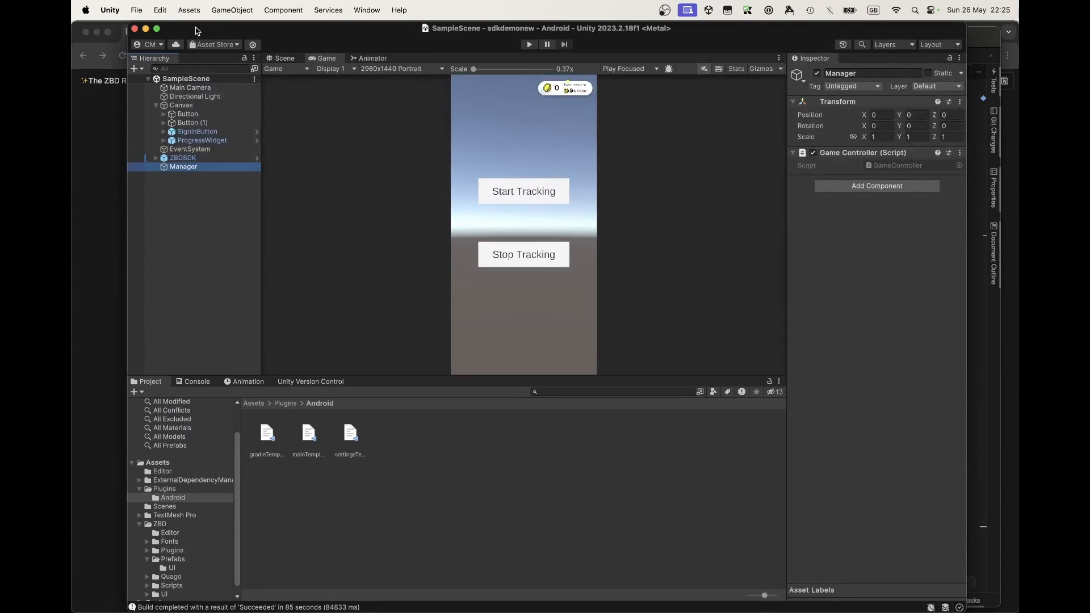